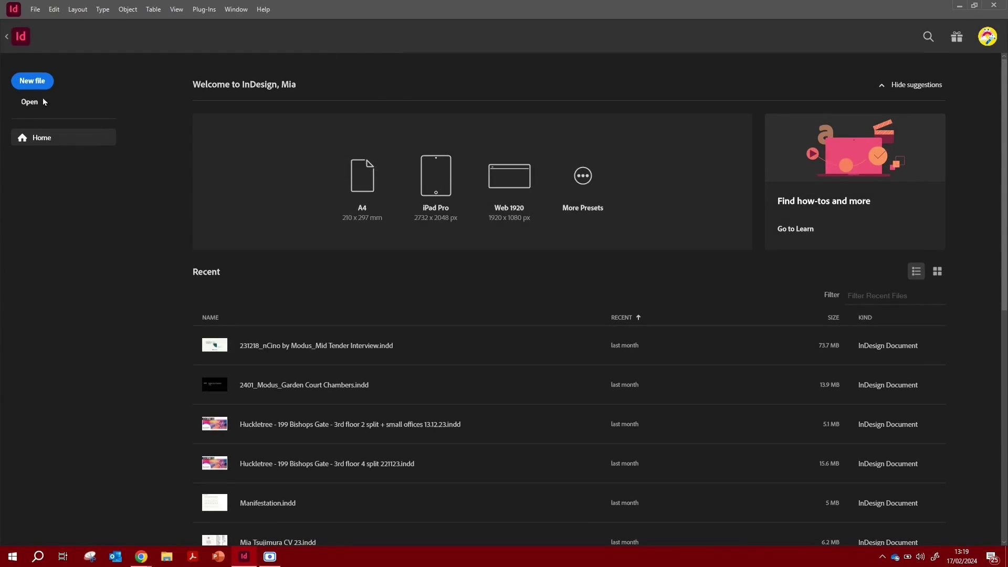
- Start a new 1920 × 1080 document, switching units to millimetres and back to pixels
left_click(32, 81)
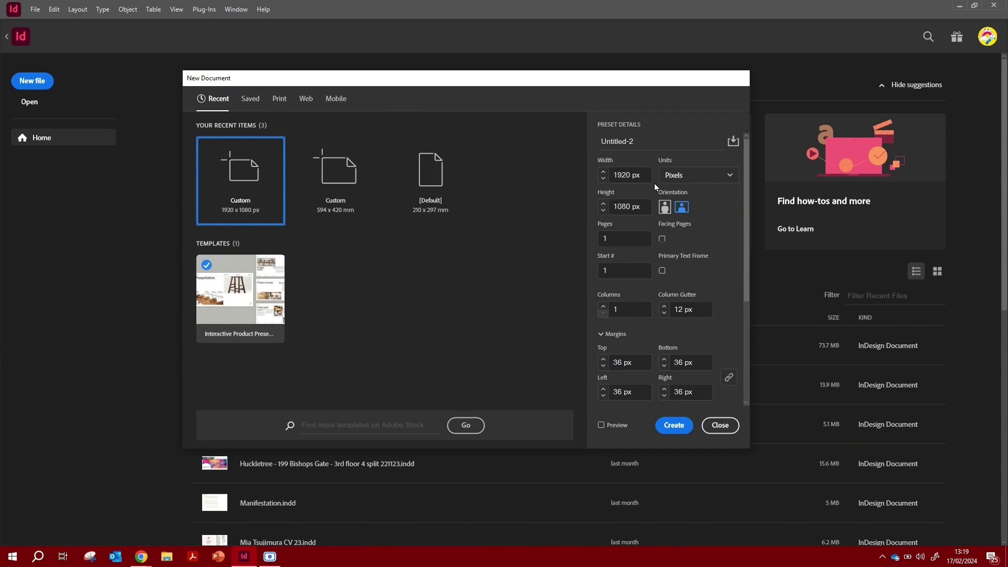
left_click(733, 182)
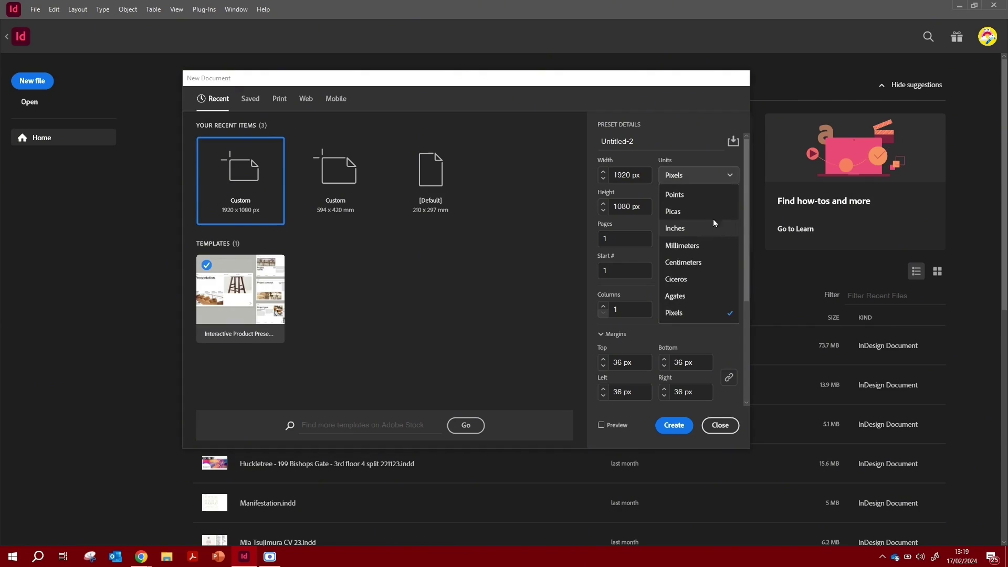
left_click(694, 244)
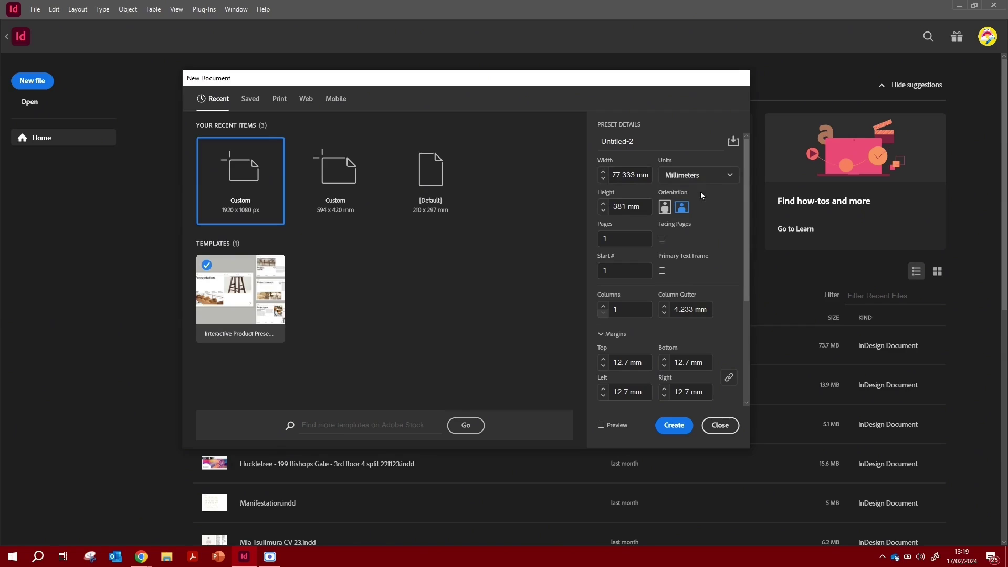
left_click(730, 180)
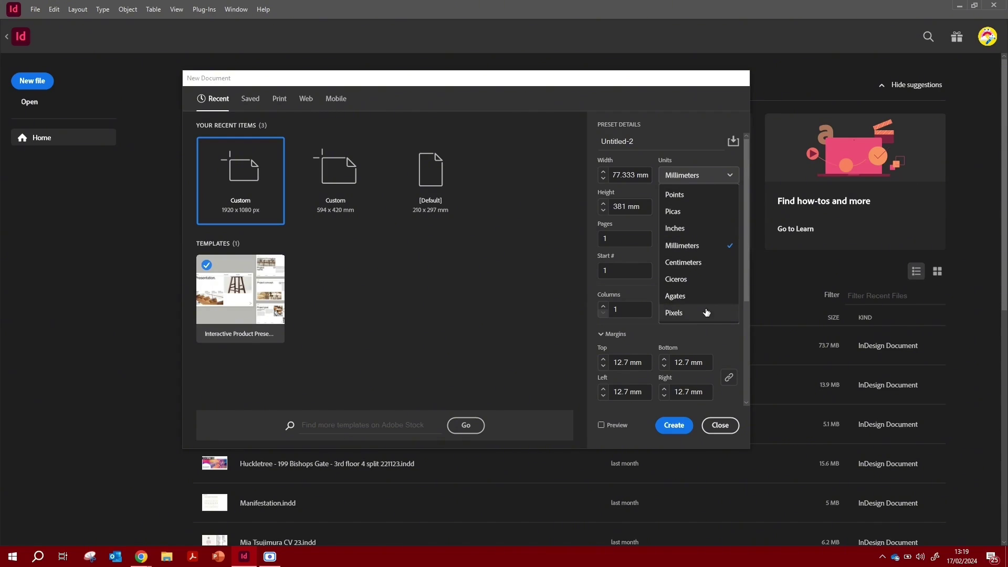
left_click(682, 313)
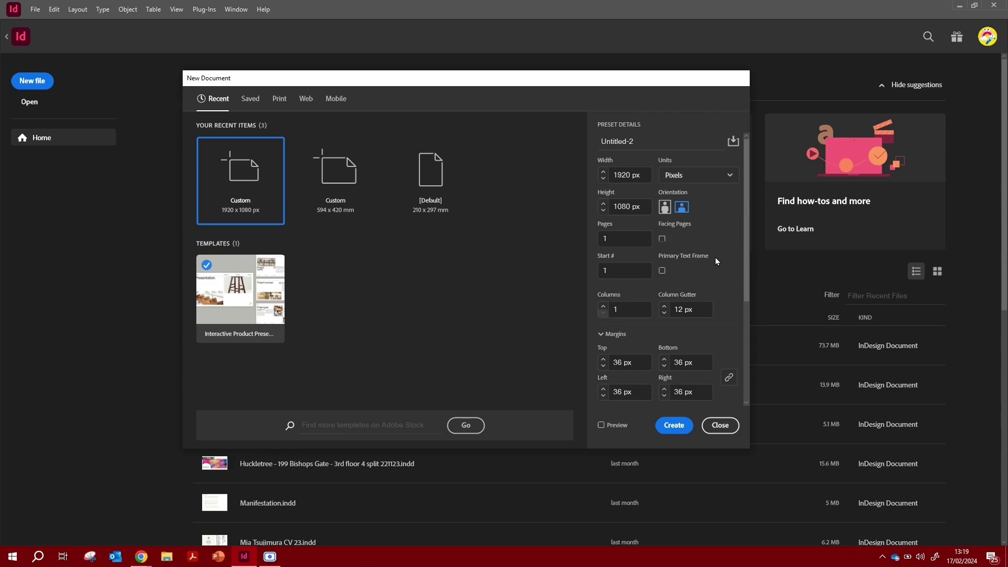
left_click(619, 240)
- Set the page count to 10 with facing pages turned off
left_click(691, 239)
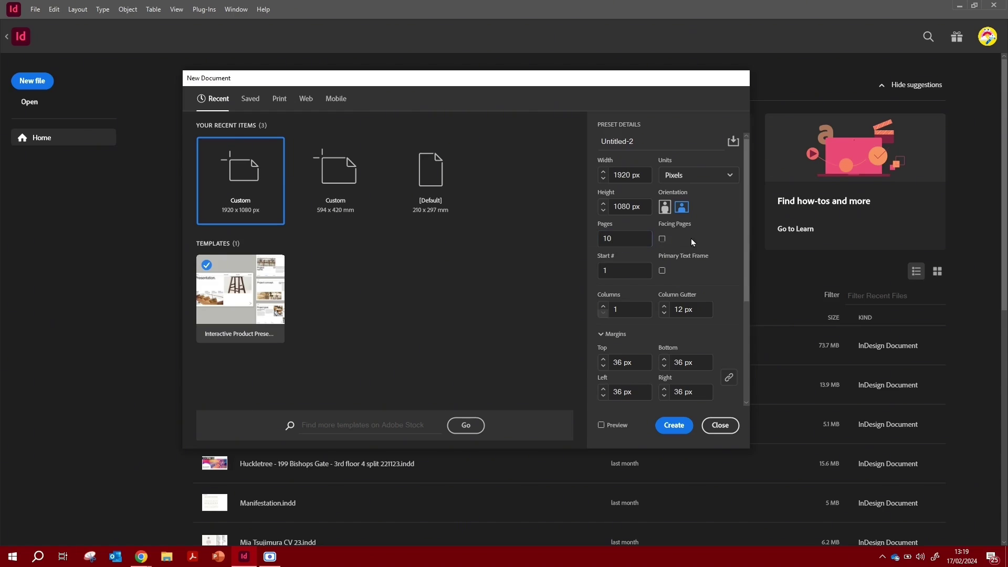
left_click(662, 240)
left_click(663, 240)
scroll(637, 353, "down", 1)
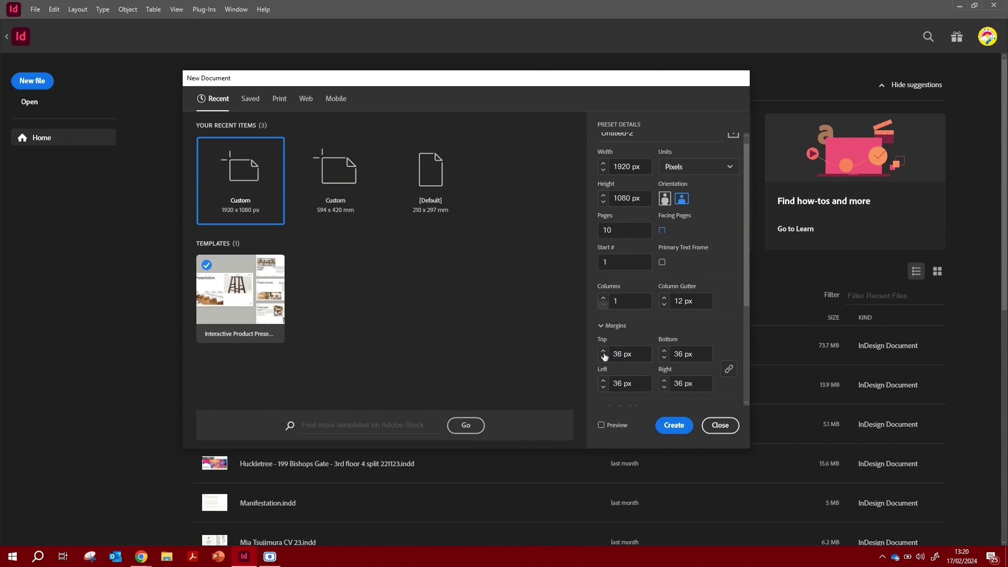
scroll(652, 366, "down", 1)
scroll(651, 366, "down", 3)
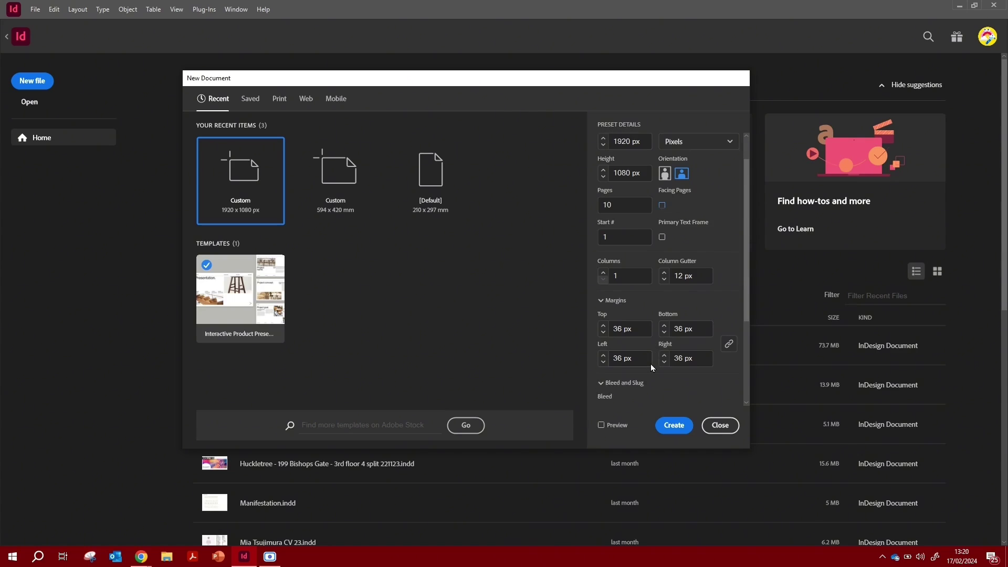
scroll(652, 367, "down", 3)
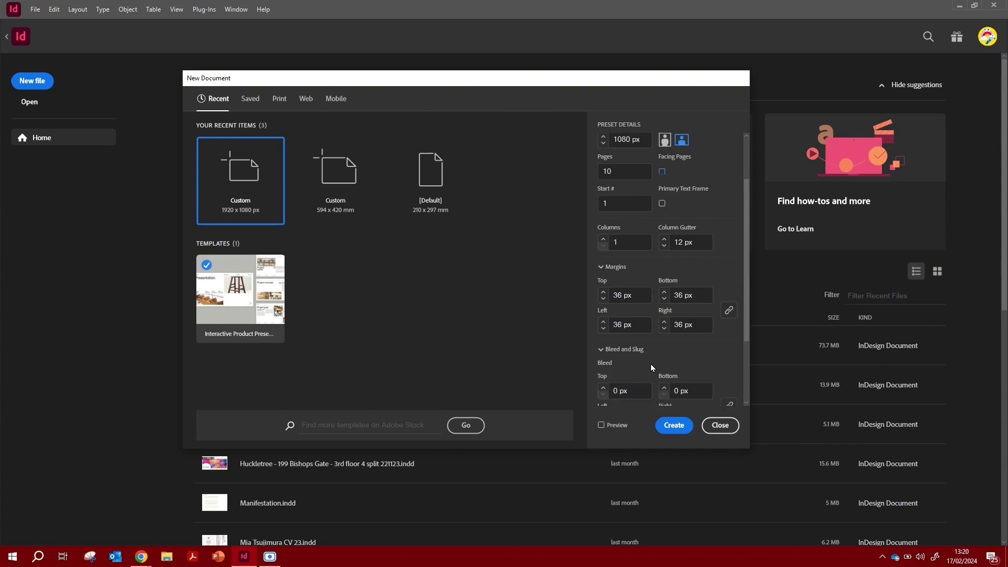
scroll(651, 342, "down", 6)
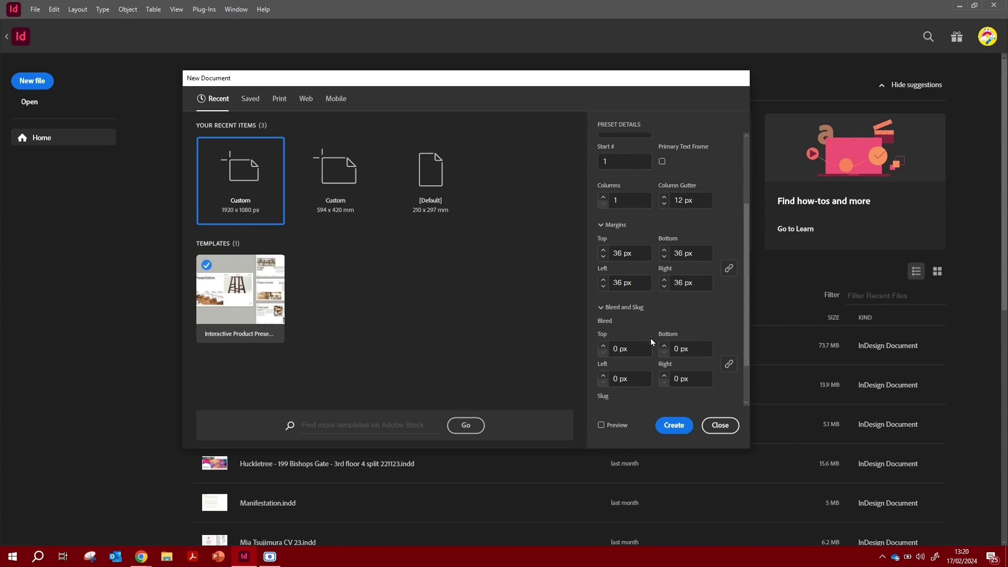
scroll(651, 338, "down", 6)
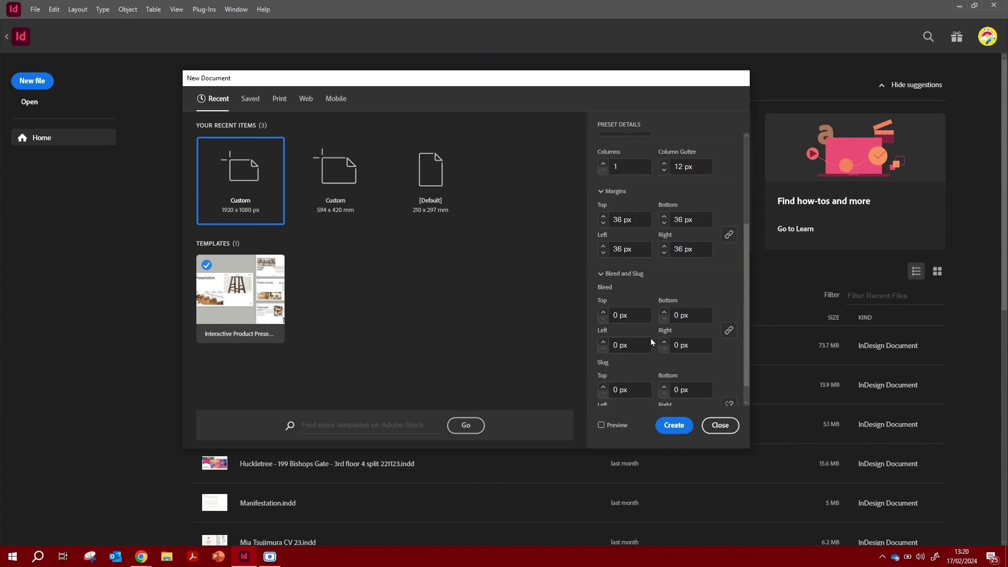
- Preview the page, then create the 10-page 1920 × 1080 document with 36 px margins
left_click(601, 426)
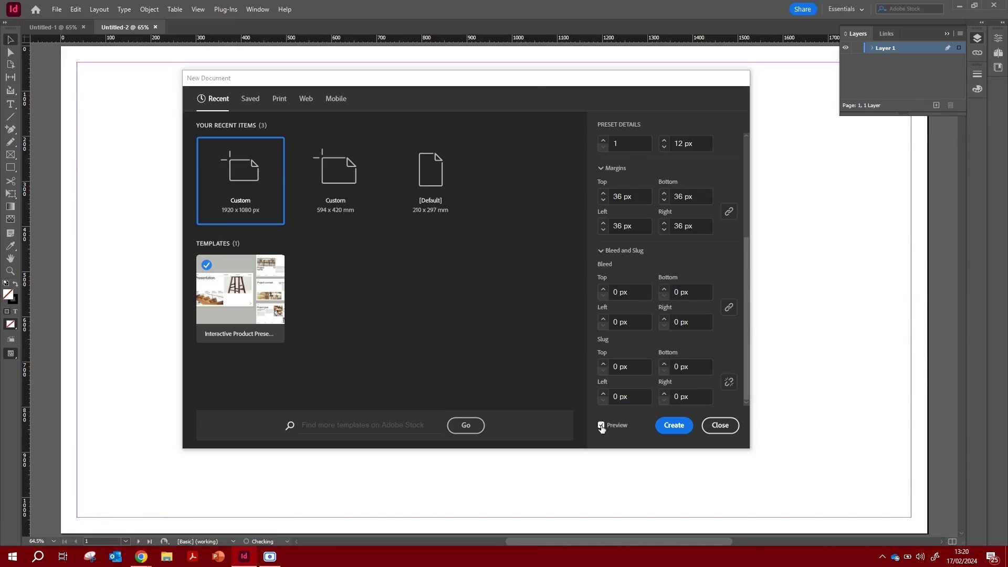
left_click_drag(534, 82, 577, 115)
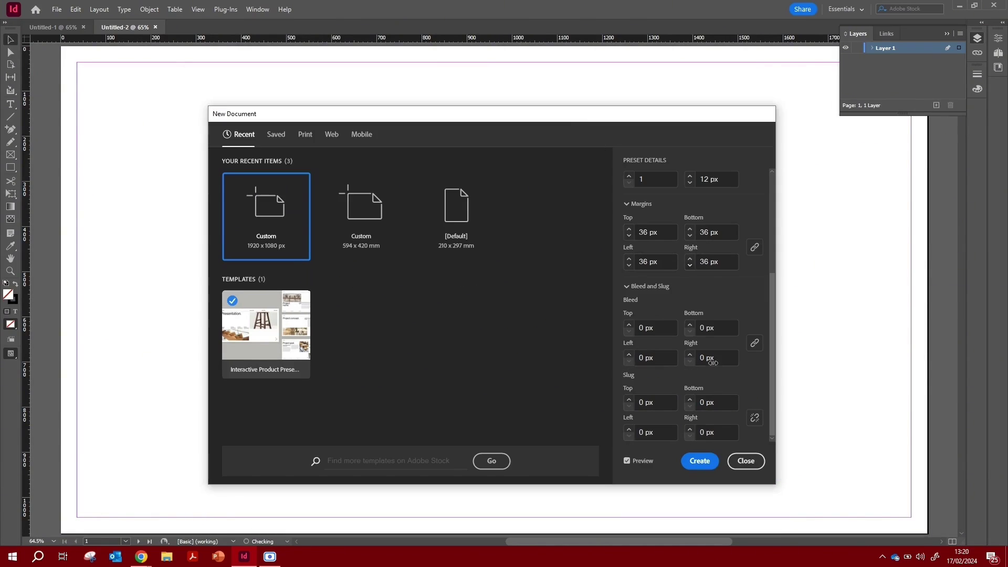
left_click(627, 461)
left_click(700, 461)
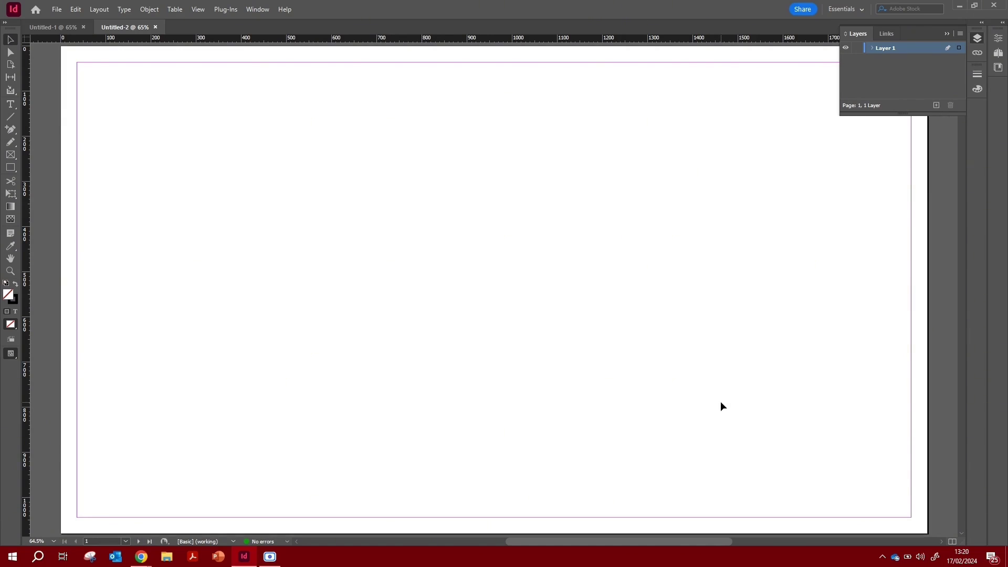
- Turn on Facing Pages in Document Setup and check the result in the Pages panel
left_click(55, 10)
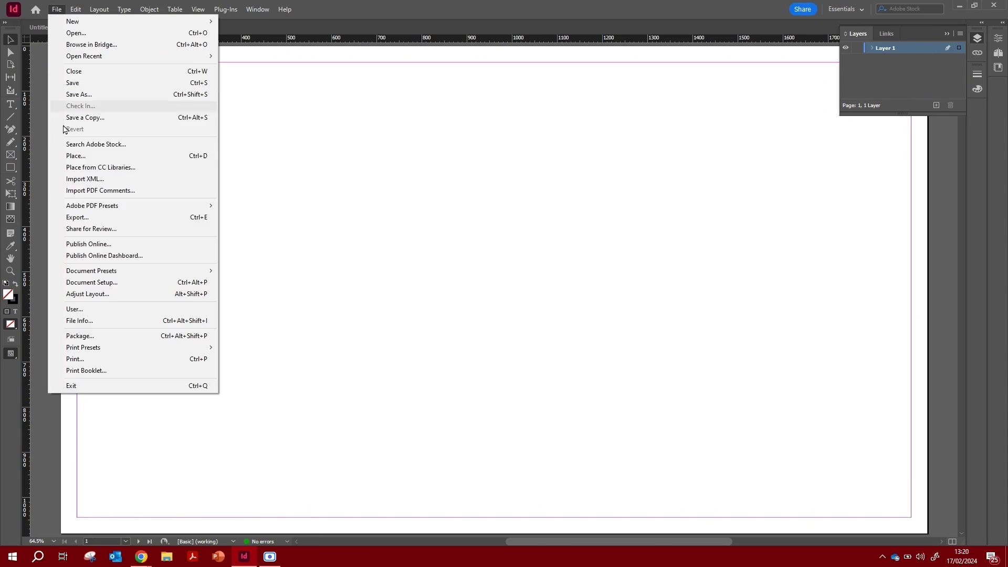
left_click(84, 283)
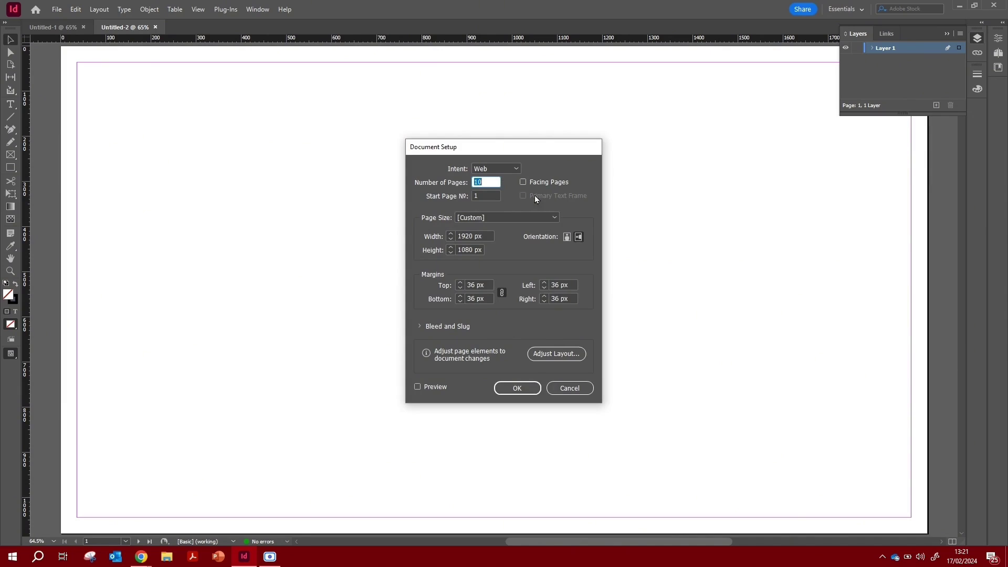
left_click(524, 183)
left_click(518, 388)
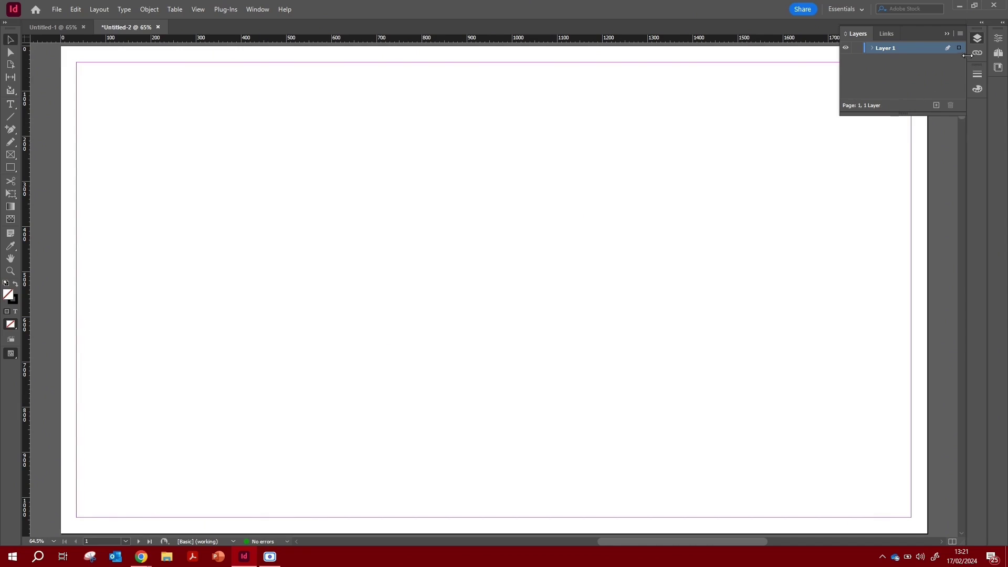
left_click(998, 54)
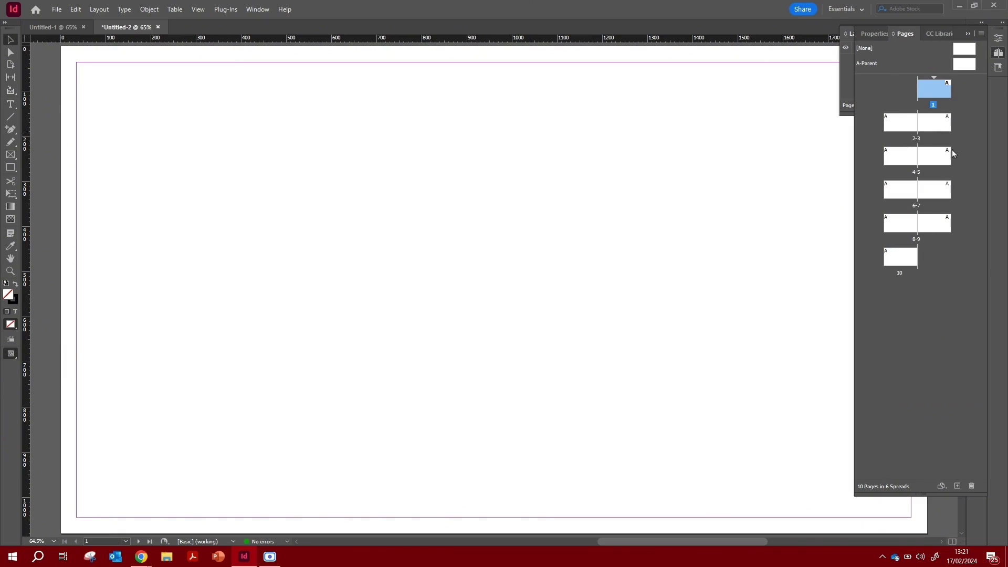
left_click(934, 282)
- Turn Facing Pages off again in Document Setup and collapse the side panels
left_click(57, 10)
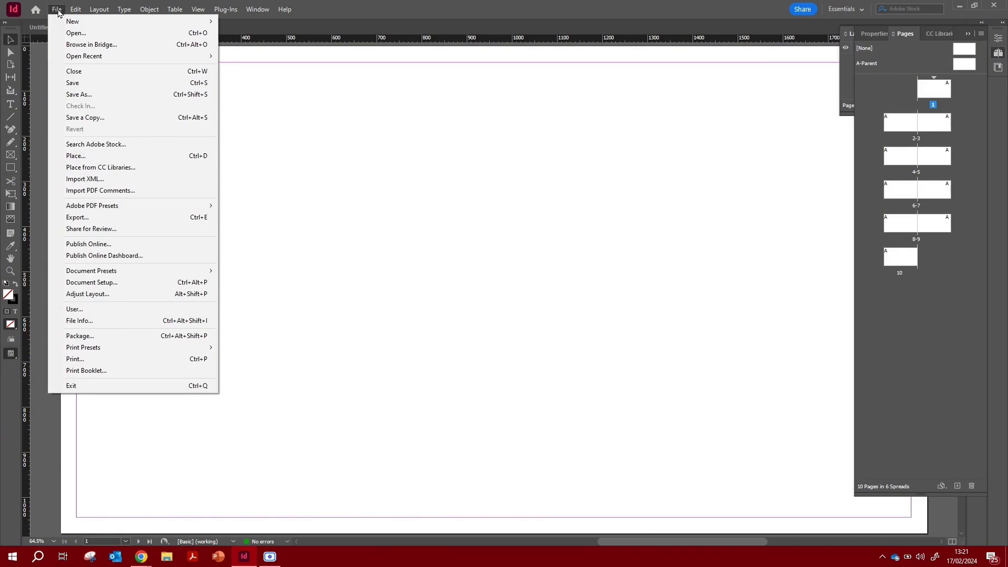
left_click(111, 284)
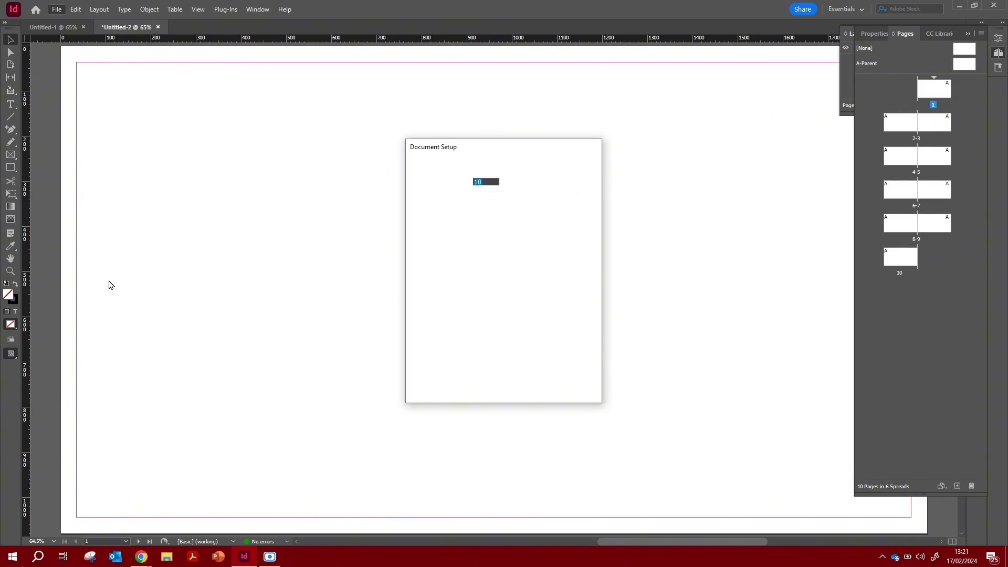
left_click(524, 183)
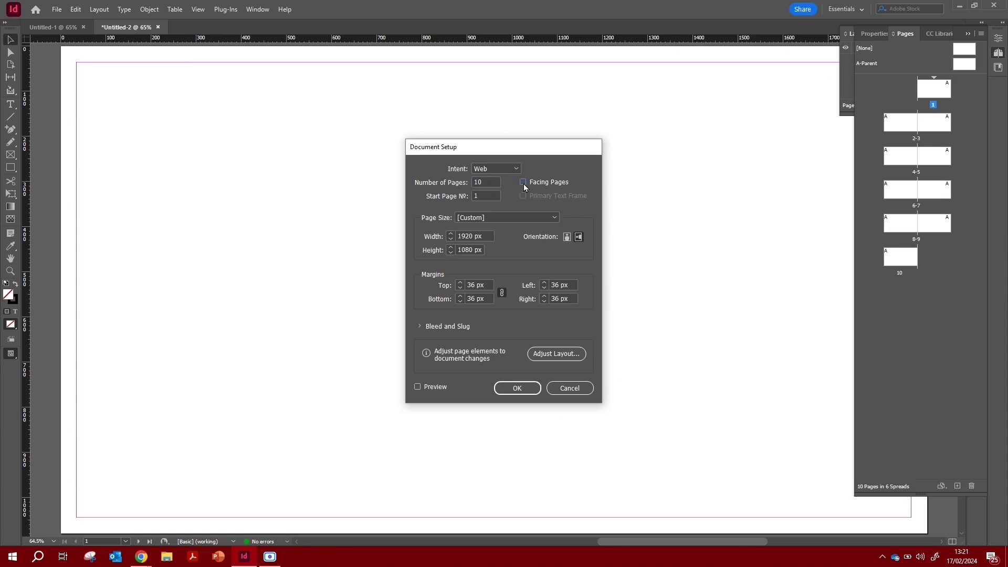
left_click(516, 391)
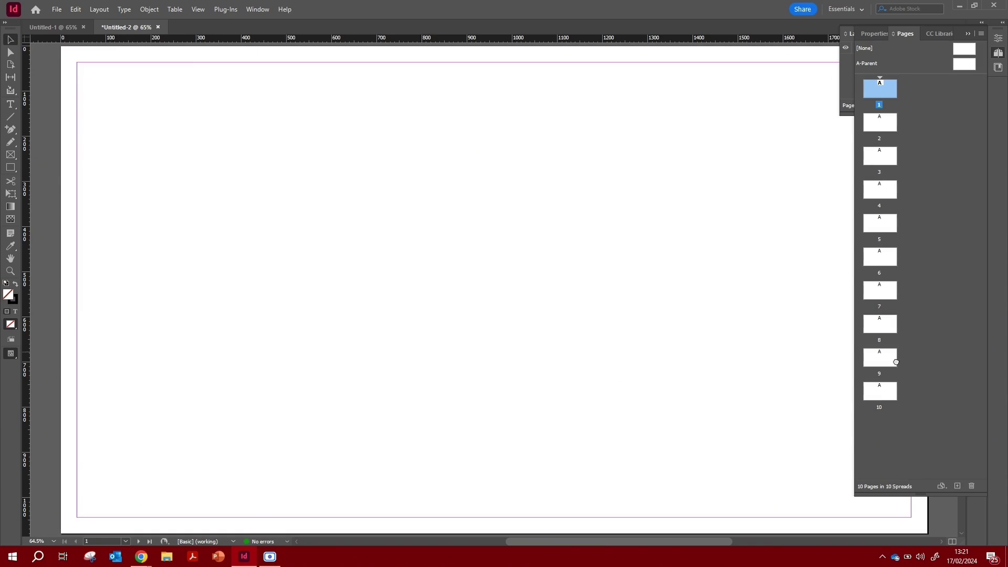
left_click(913, 393)
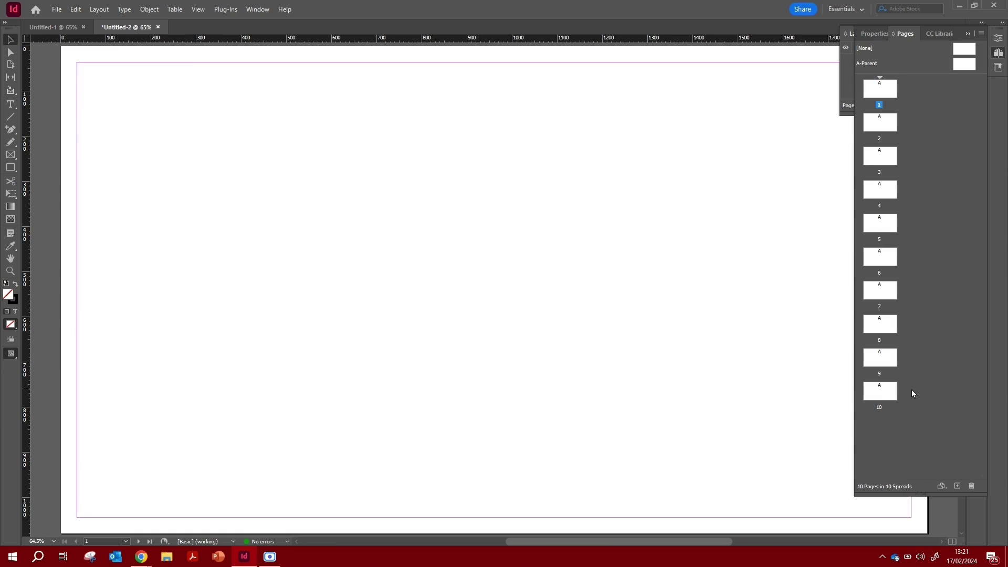
left_click(908, 33)
left_click(851, 34)
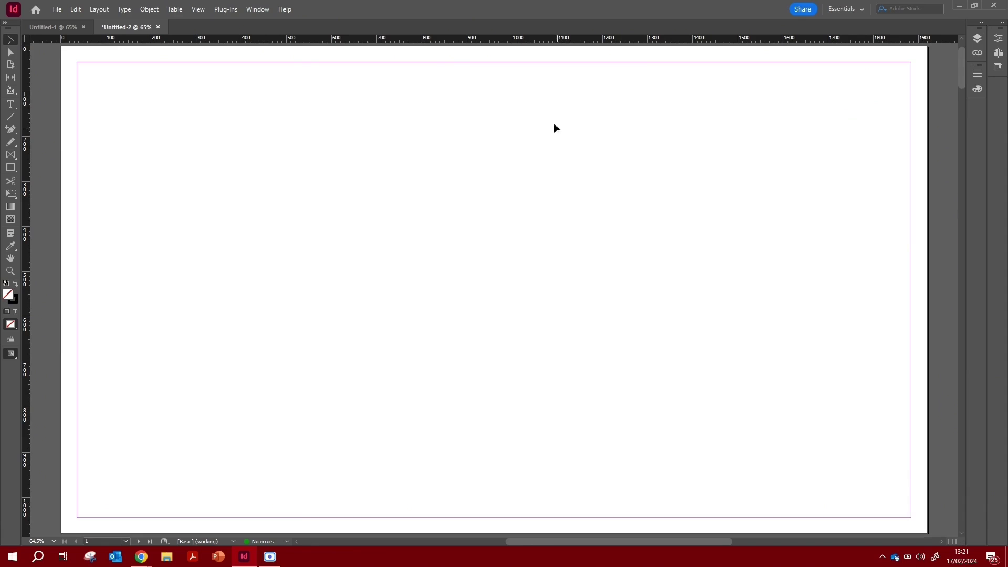
- Browse the Layers, Links, Properties, Pages and CC Libraries panels in the right dock
left_click(981, 22)
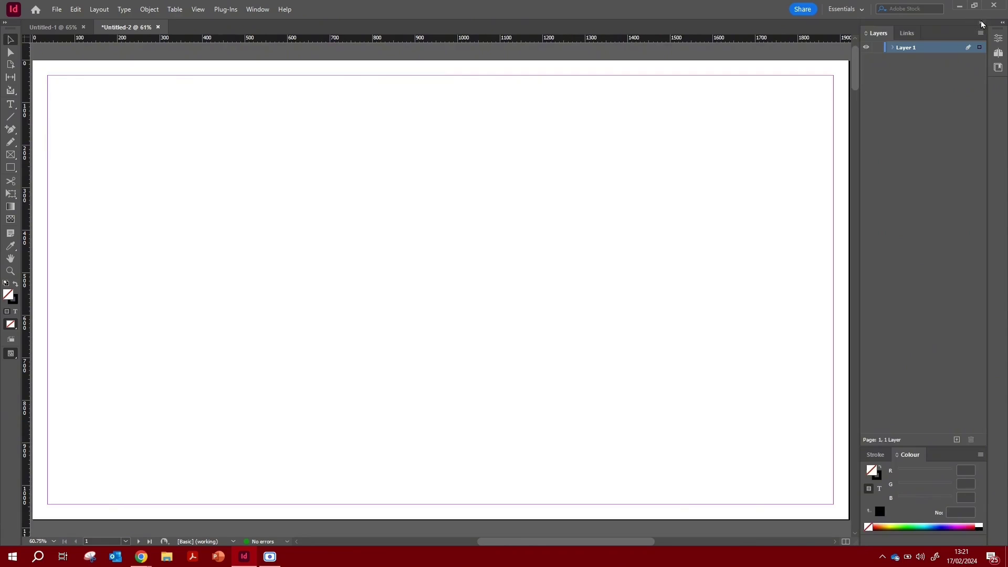
left_click(905, 34)
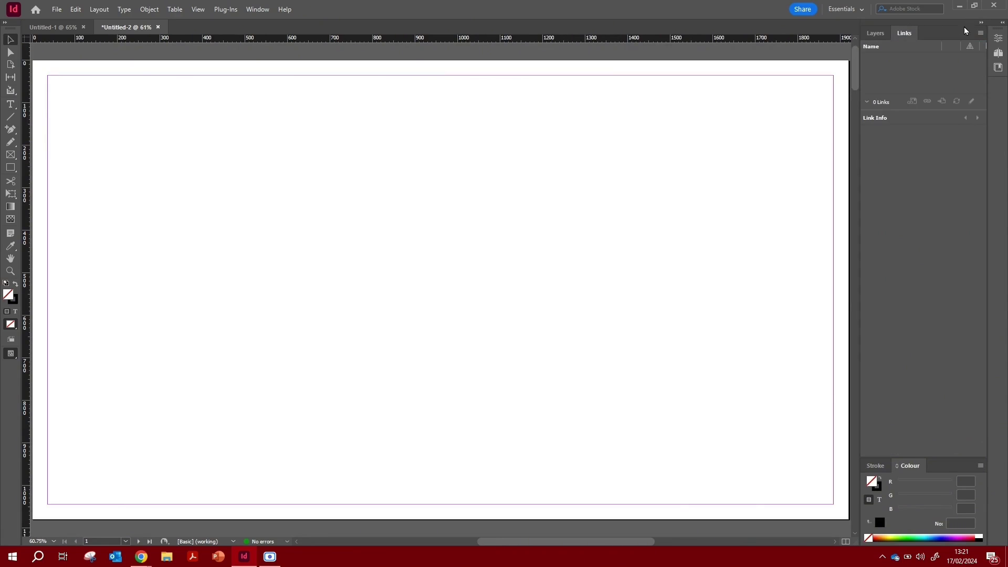
left_click(981, 22)
left_click(1001, 23)
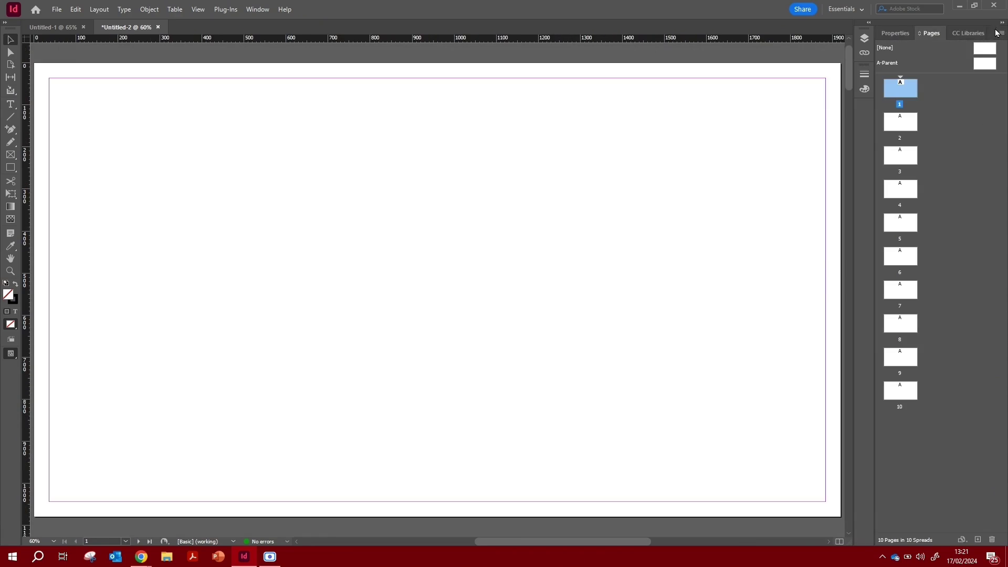
left_click(903, 35)
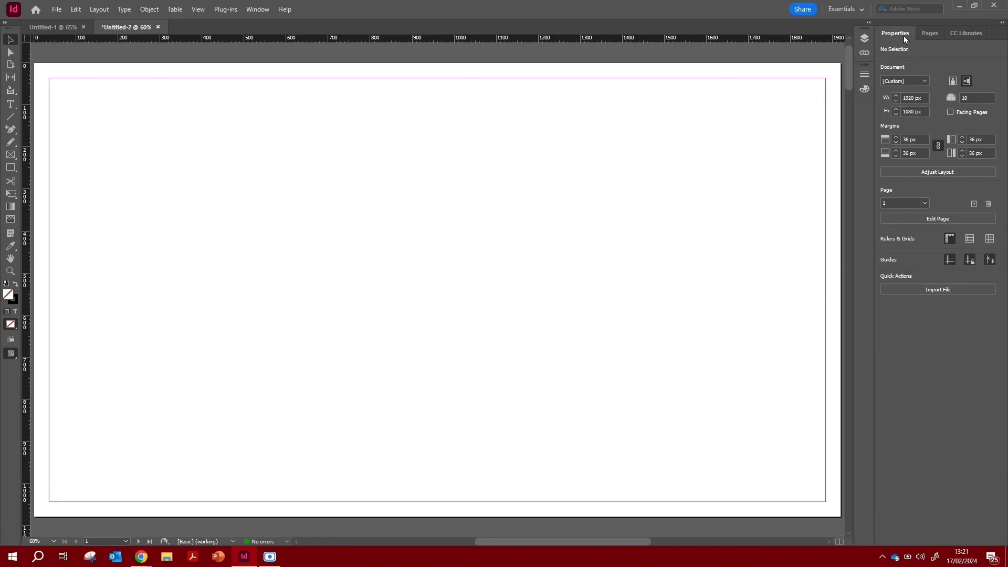
left_click(933, 34)
left_click(969, 34)
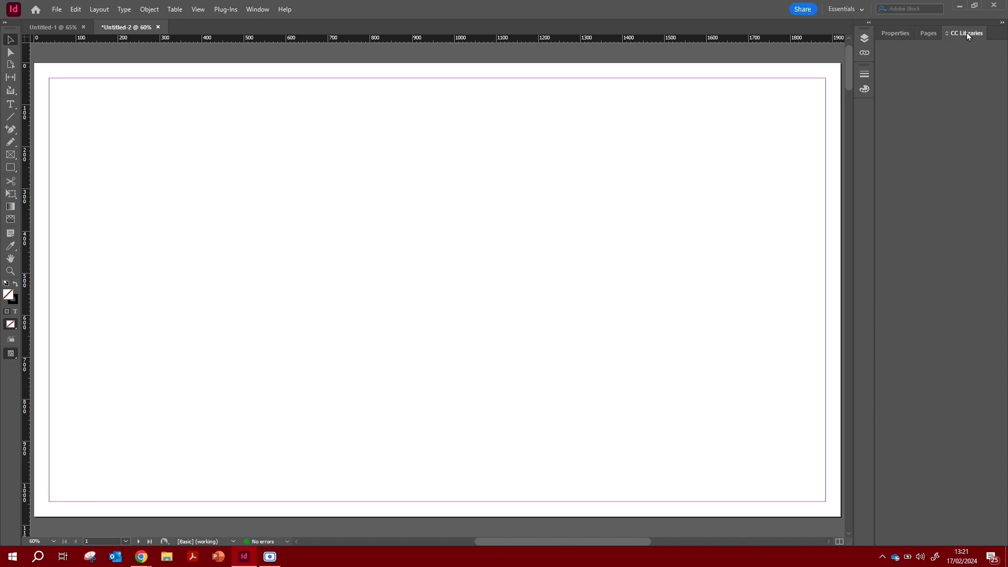
left_click(931, 33)
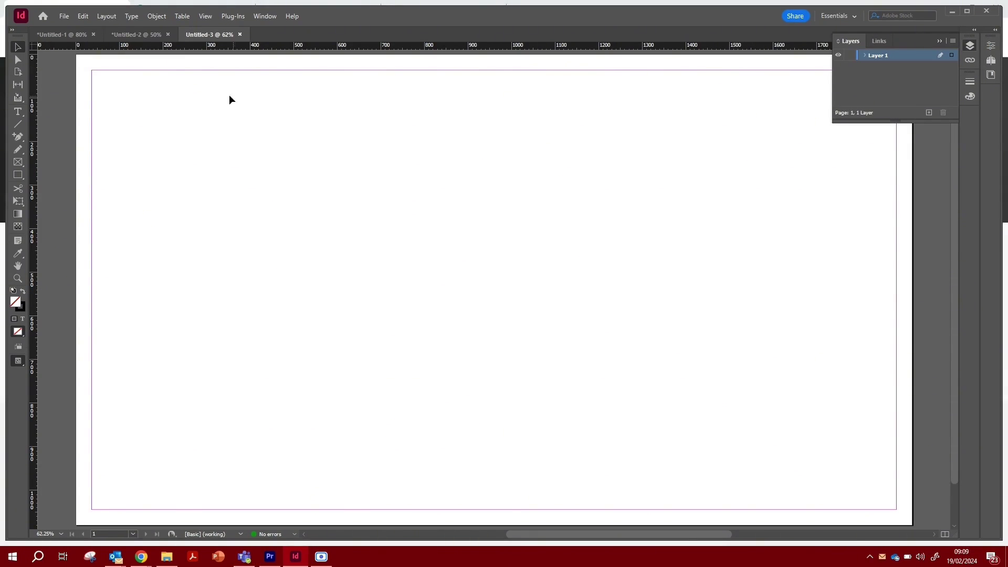
- Open the Pages panel from the Window menu to see the pages based on A-Parent
left_click(261, 17)
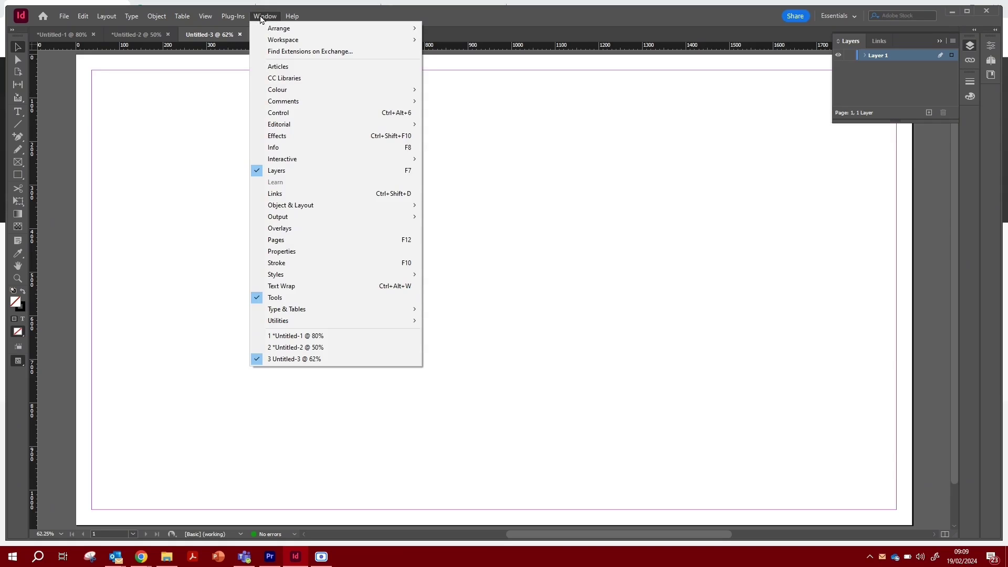
mouse_move(262, 30)
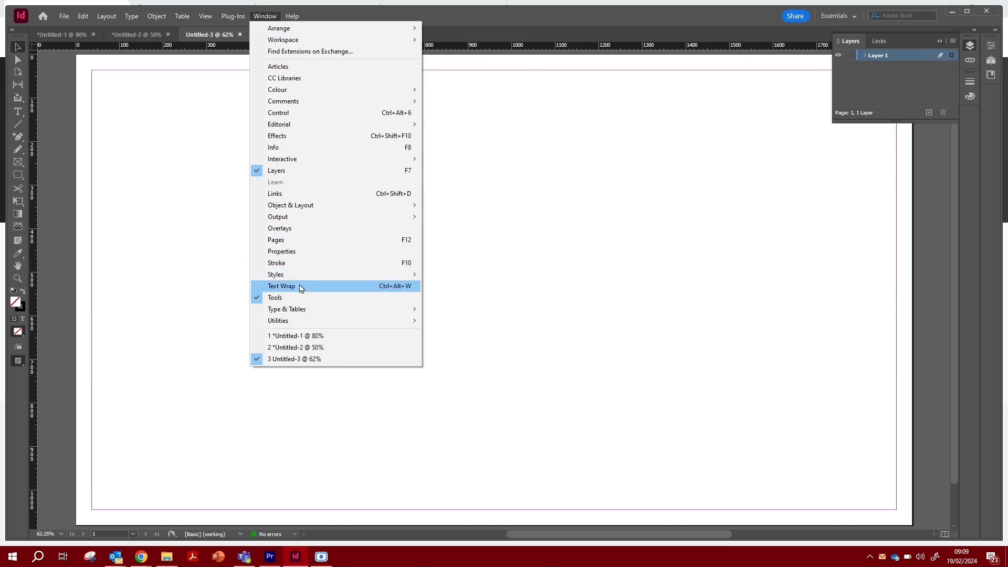
left_click(283, 240)
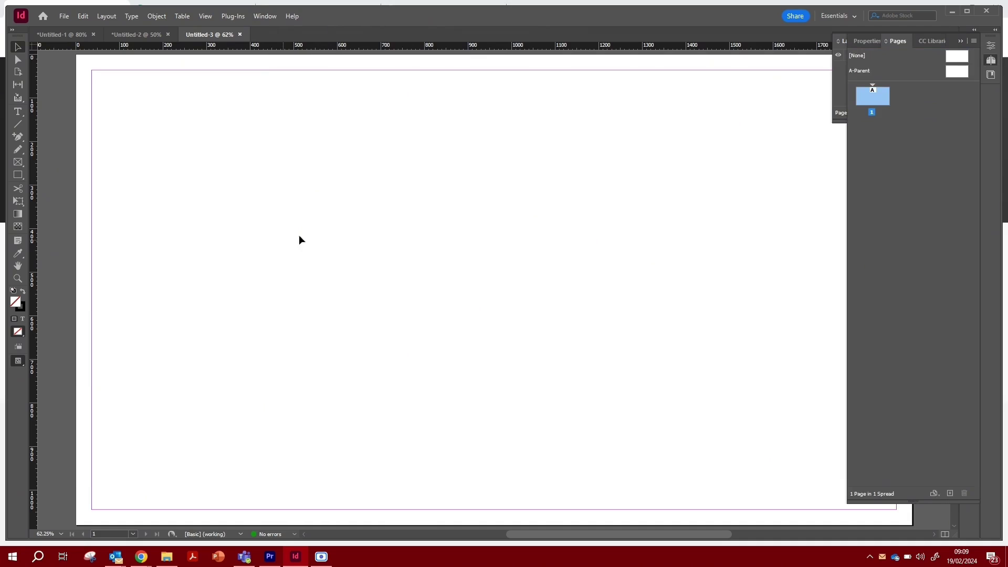
left_click(260, 18)
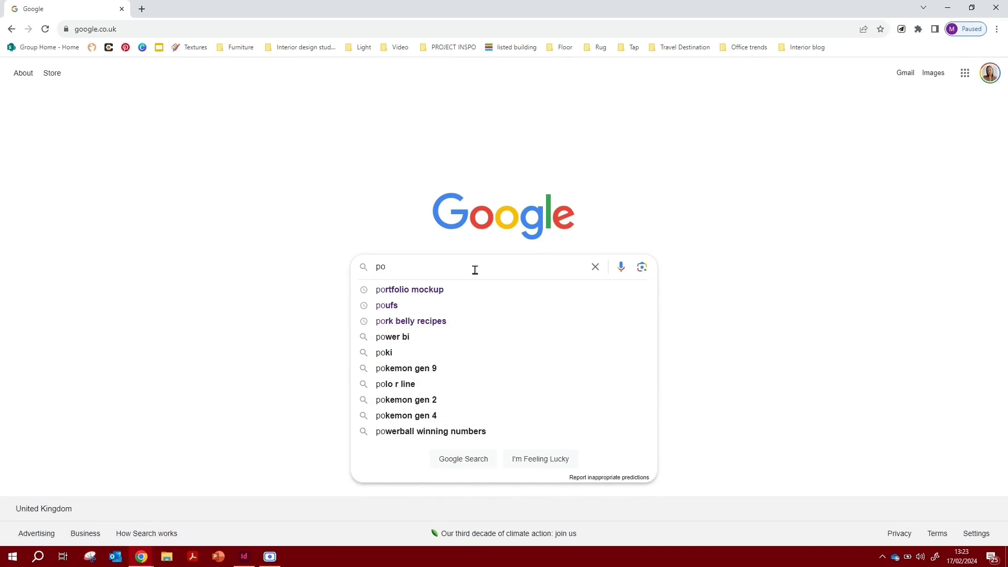
- Search Google for 'portfolio mockup' and open Freepik's portfolio mockup vectors page
type("rt")
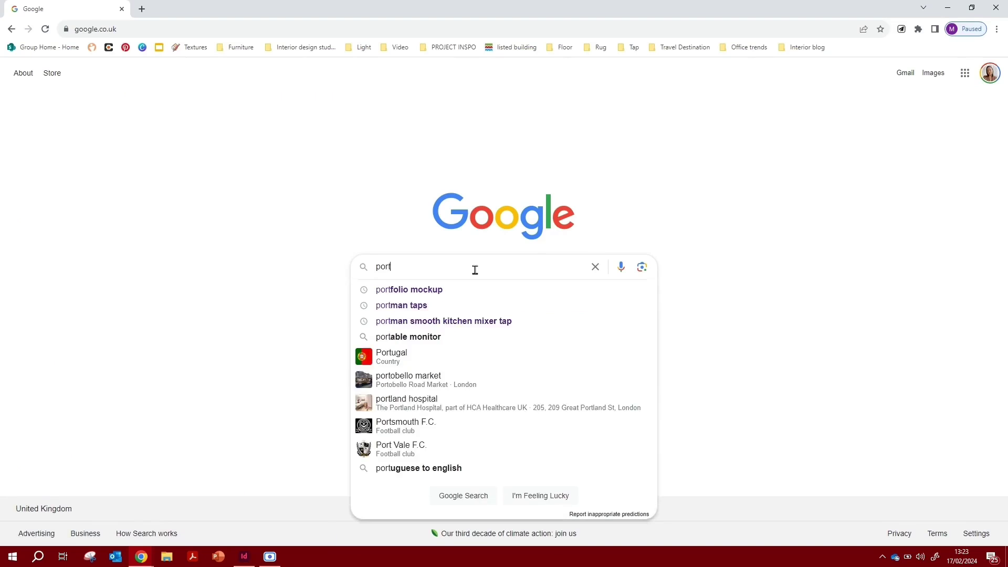
type("folio")
key("Down")
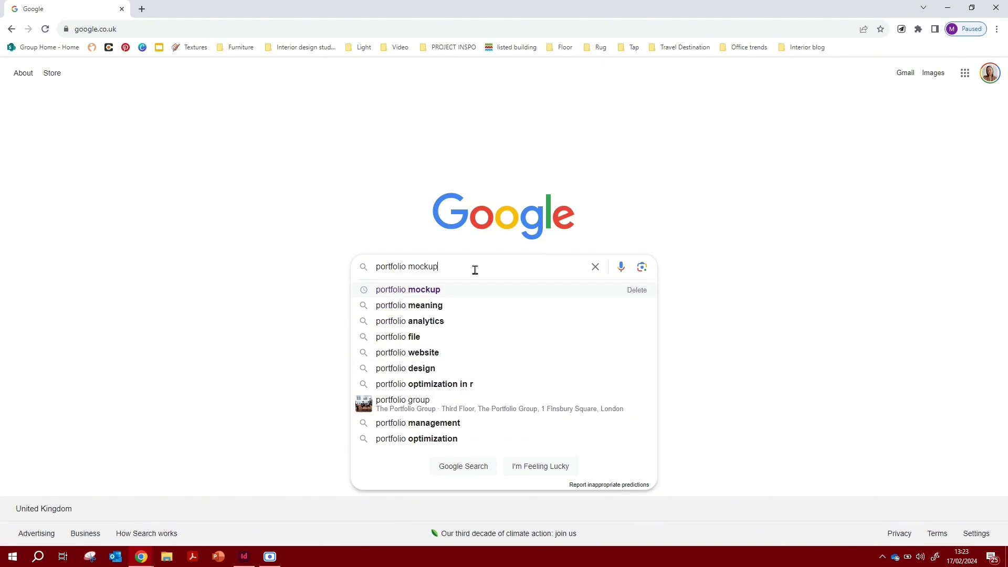
key("Return")
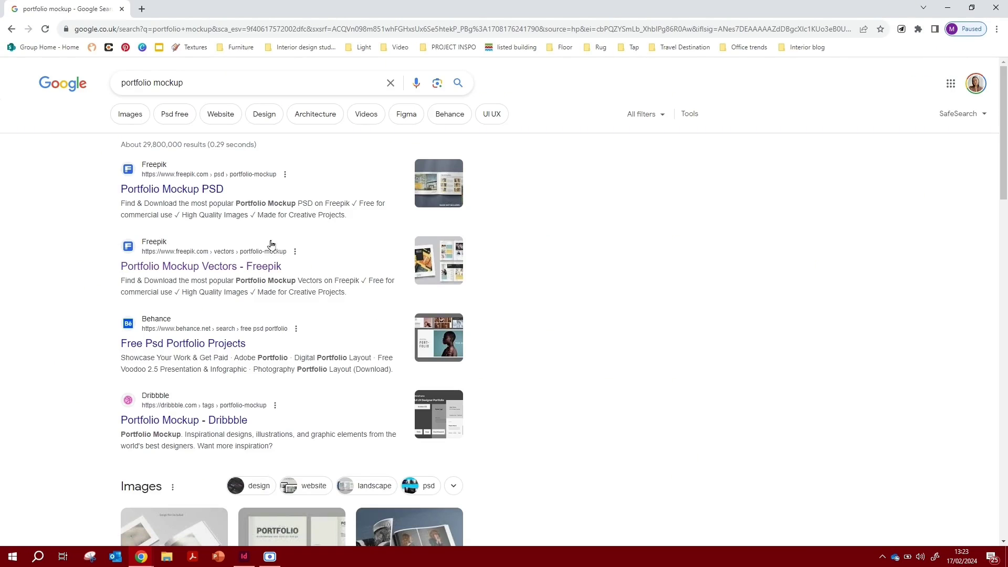
left_click(255, 268)
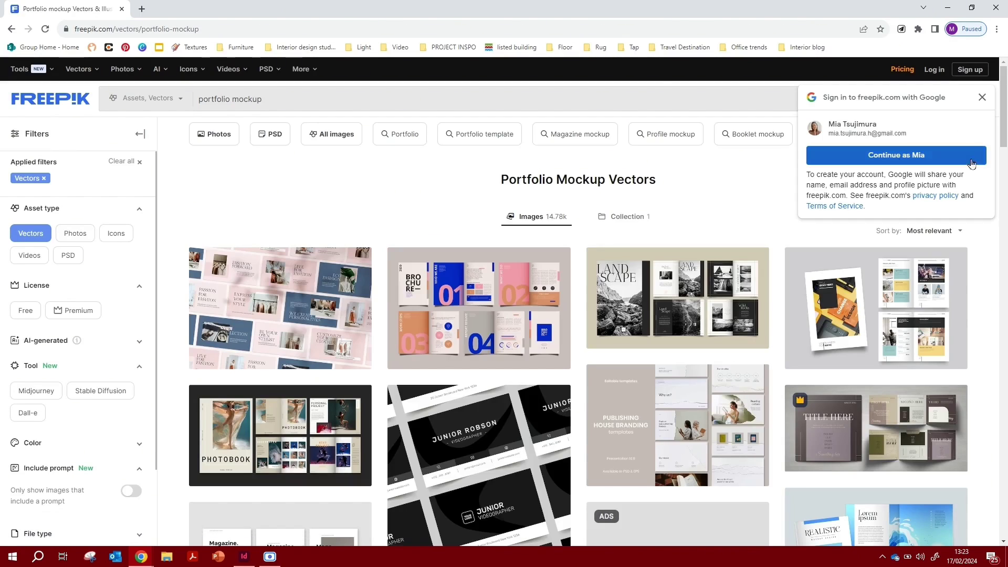
- Open Freepik's free vector magazine cover collection and launch Snipping Tool
left_click(982, 102)
scroll(572, 260, "down", 3)
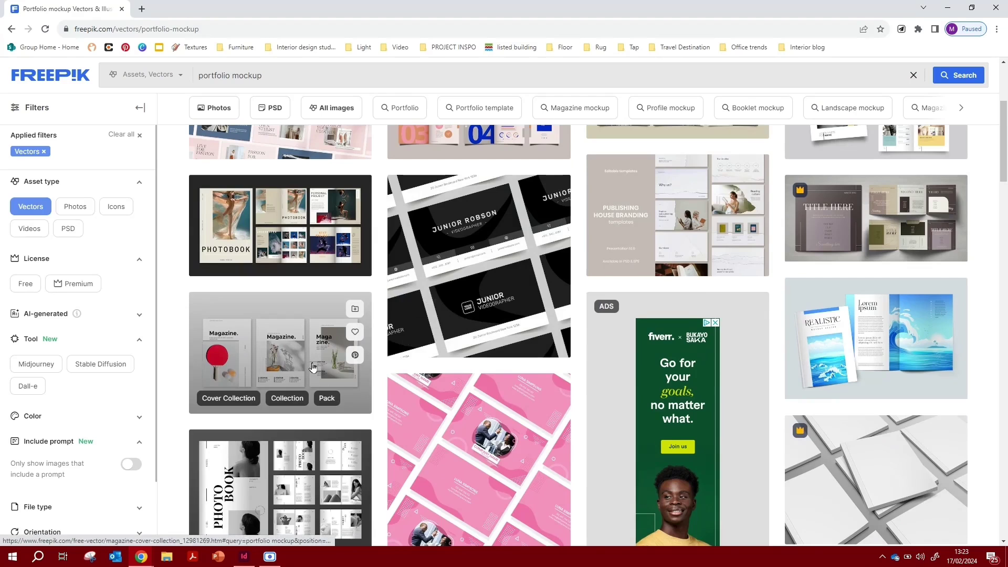
left_click(313, 367)
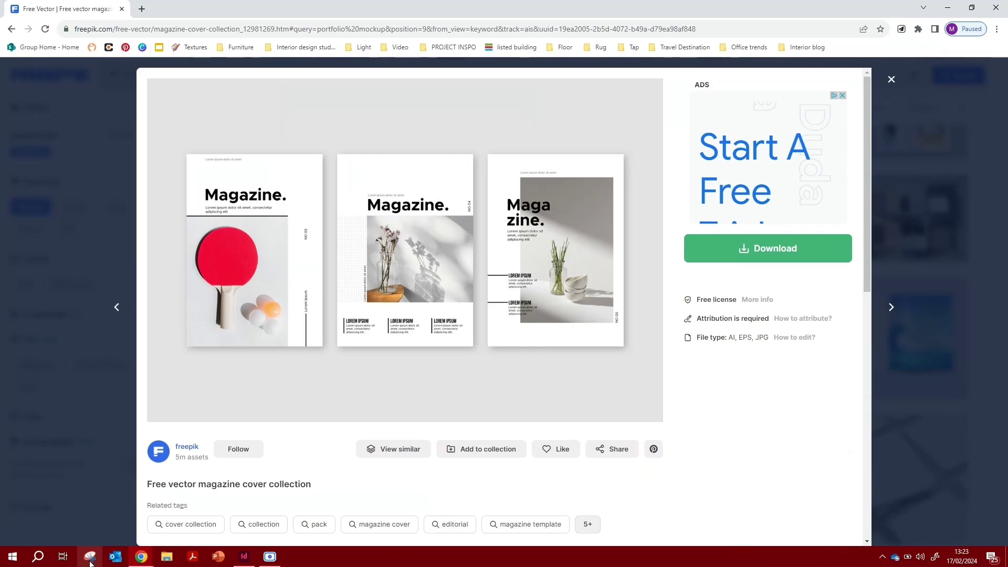
left_click(89, 560)
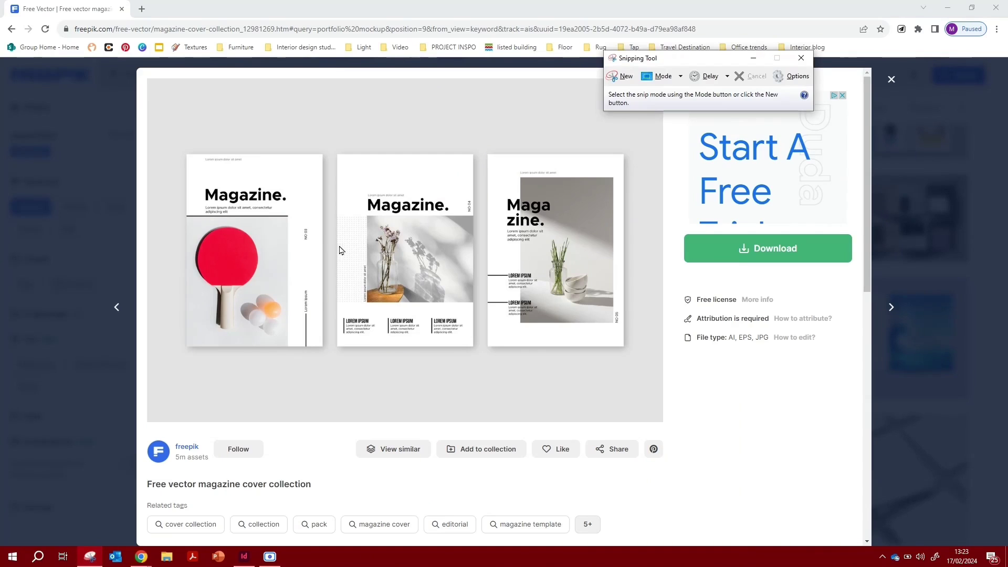
- Snip the three magazine covers, then return to InDesign zoomed out
left_click(626, 78)
left_click_drag(156, 94, 664, 405)
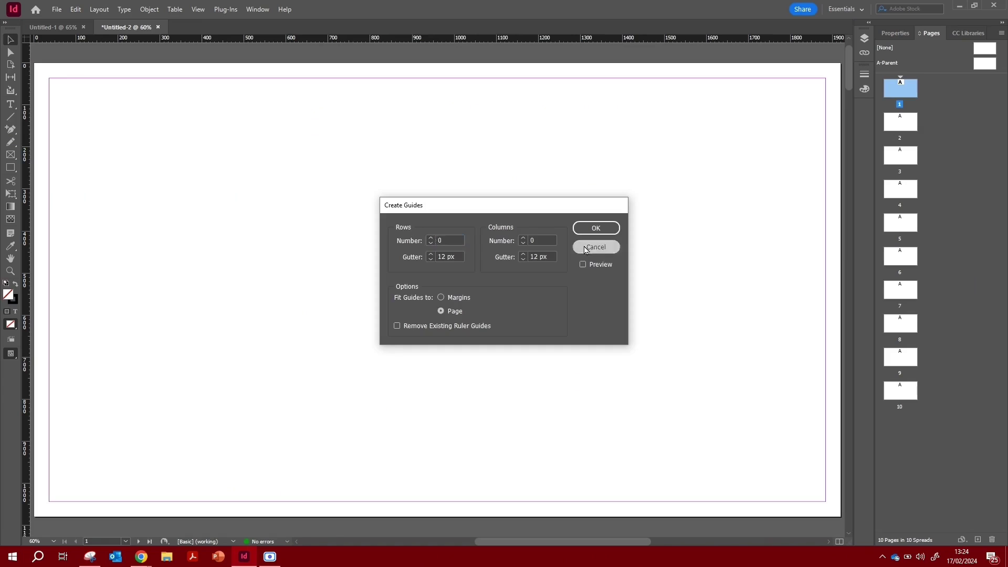
key("Escape")
key("ctrl+minus")
key("ctrl+minus")
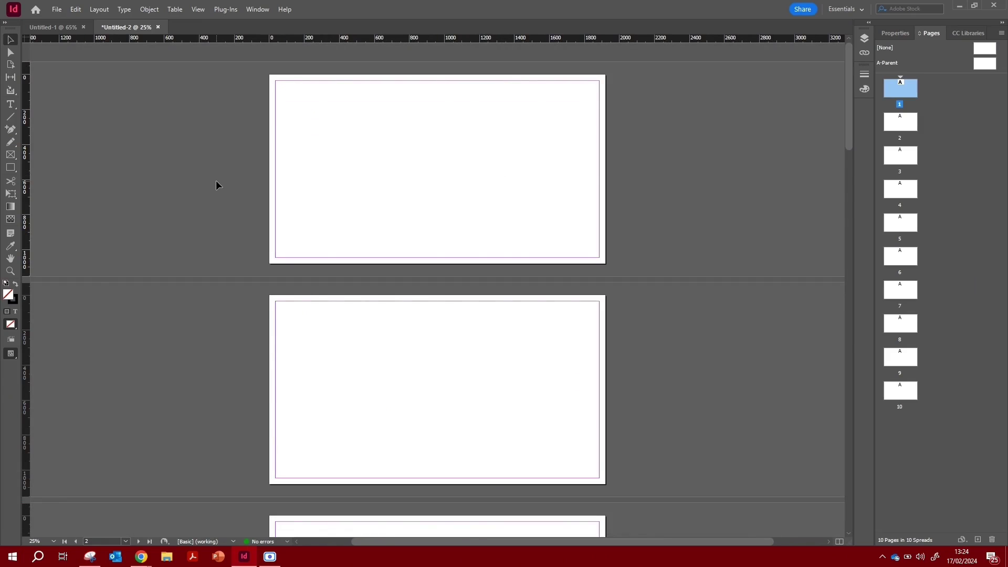
- Paste the magazine snip onto the pasteboard left of page 1, viewing at 50%
key("ctrl+v")
left_click_drag(461, 141, 189, 152)
left_click(353, 155)
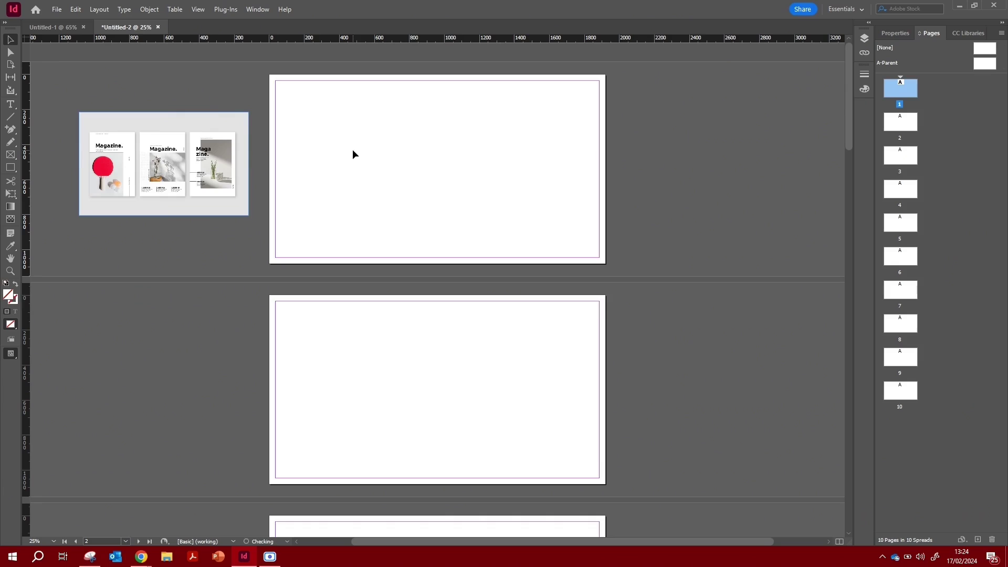
left_click_drag(353, 155, 408, 174)
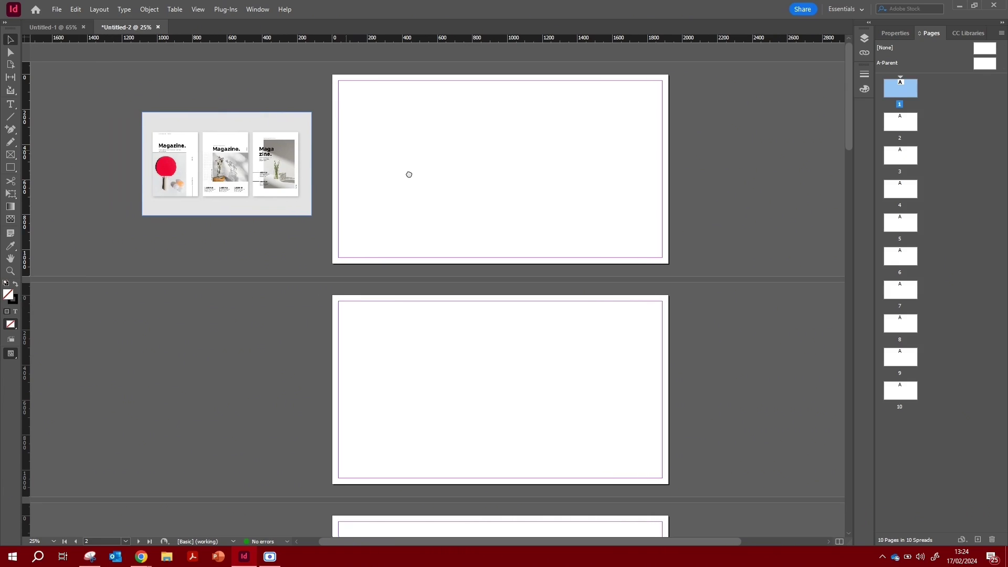
key("ctrl+equal")
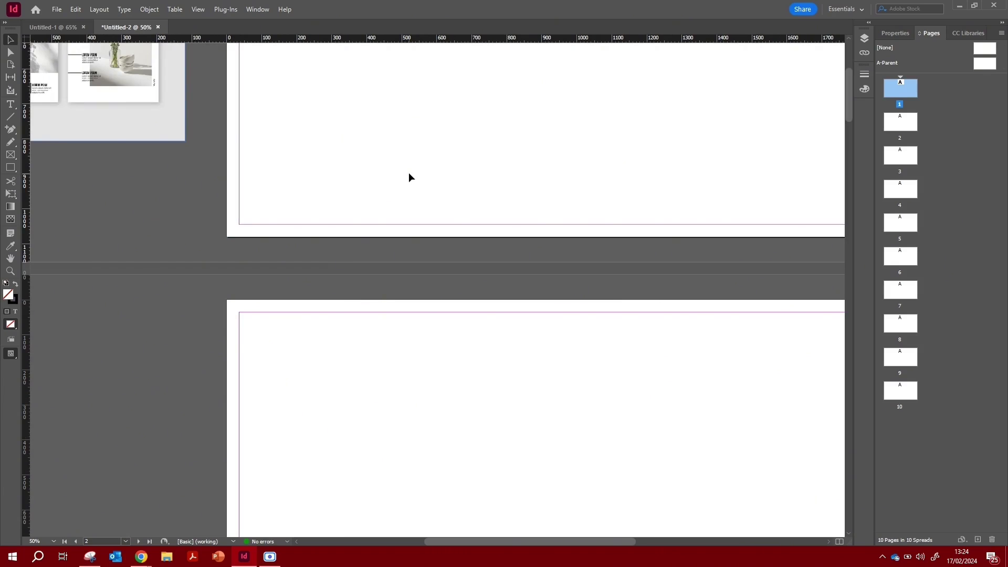
left_click_drag(410, 175, 620, 394)
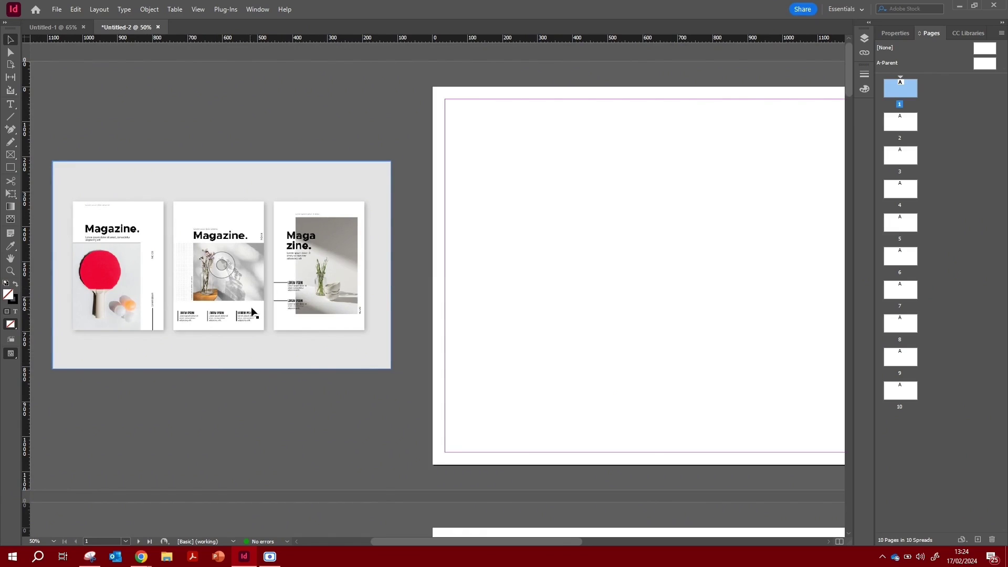
left_click_drag(661, 194, 376, 181)
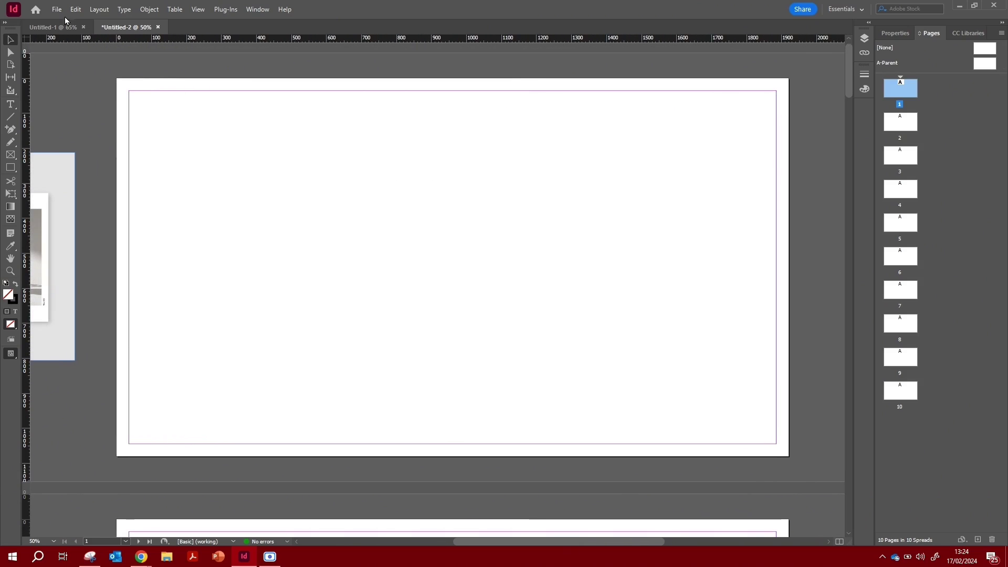
- Add guides to page 1: 4 rows and 4 columns, each with 6 px gutters
left_click(95, 11)
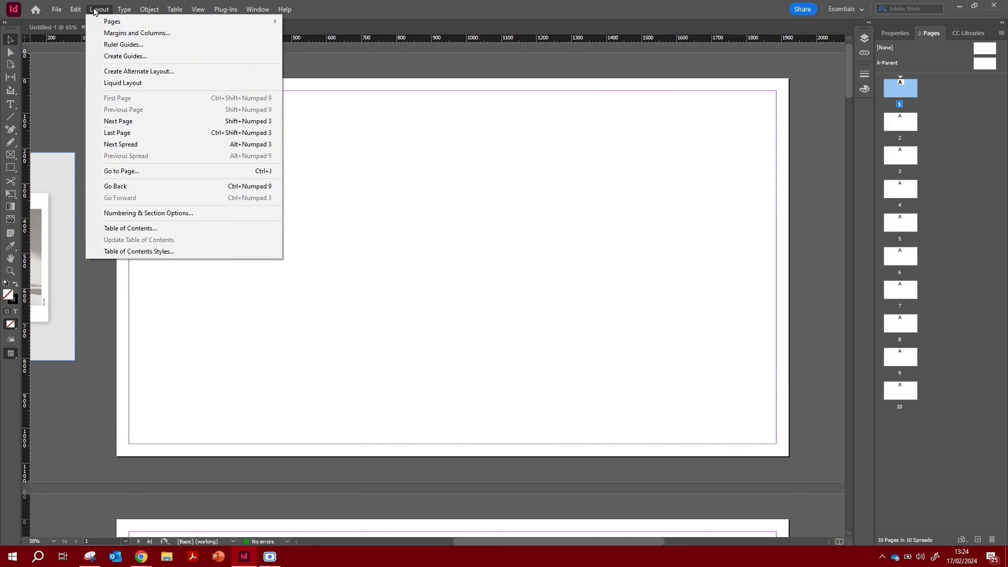
left_click(109, 56)
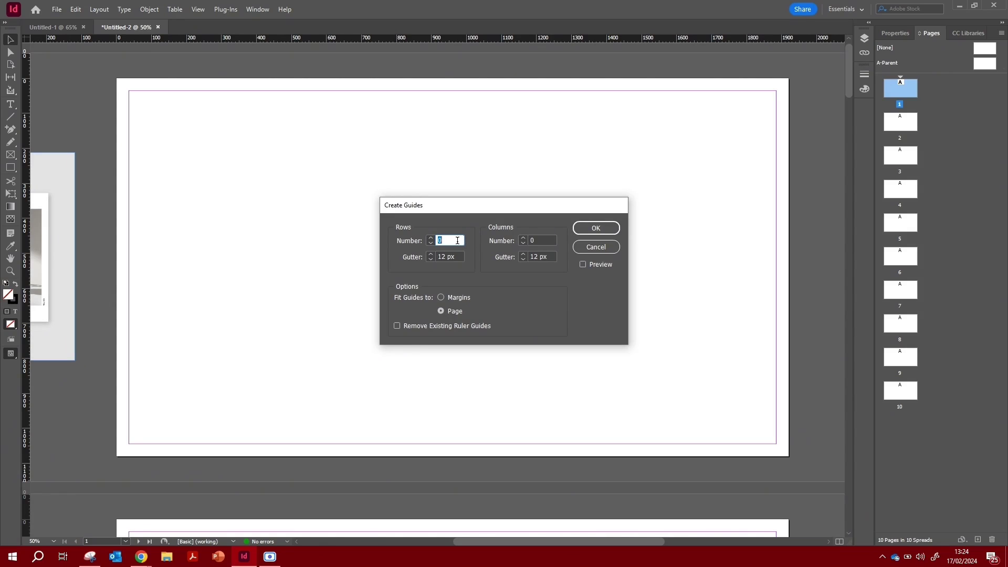
type("4")
left_click(431, 259)
left_click(431, 261)
left_click(431, 261)
left_click(536, 241)
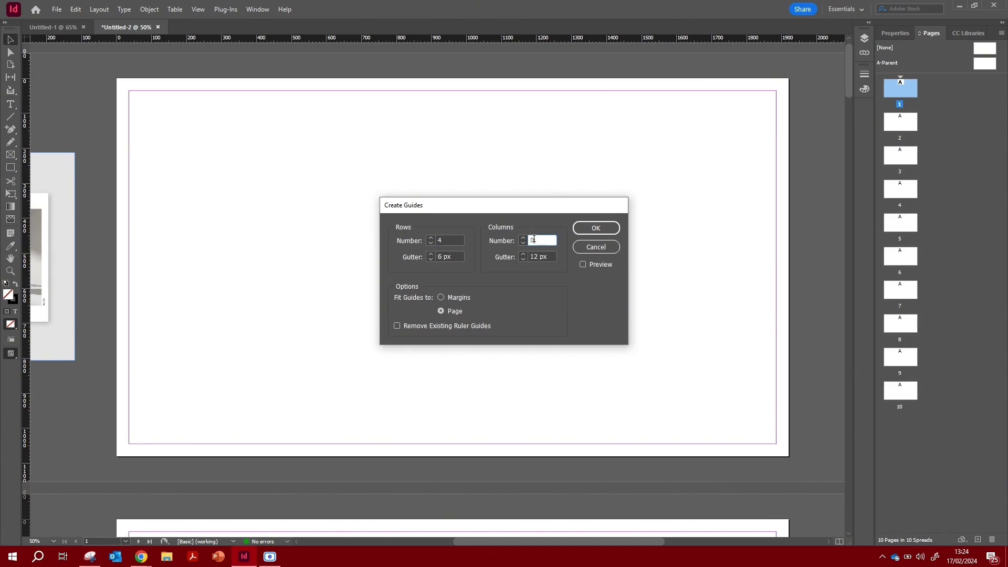
type("4")
left_click_drag(542, 257, 526, 259)
type("6px")
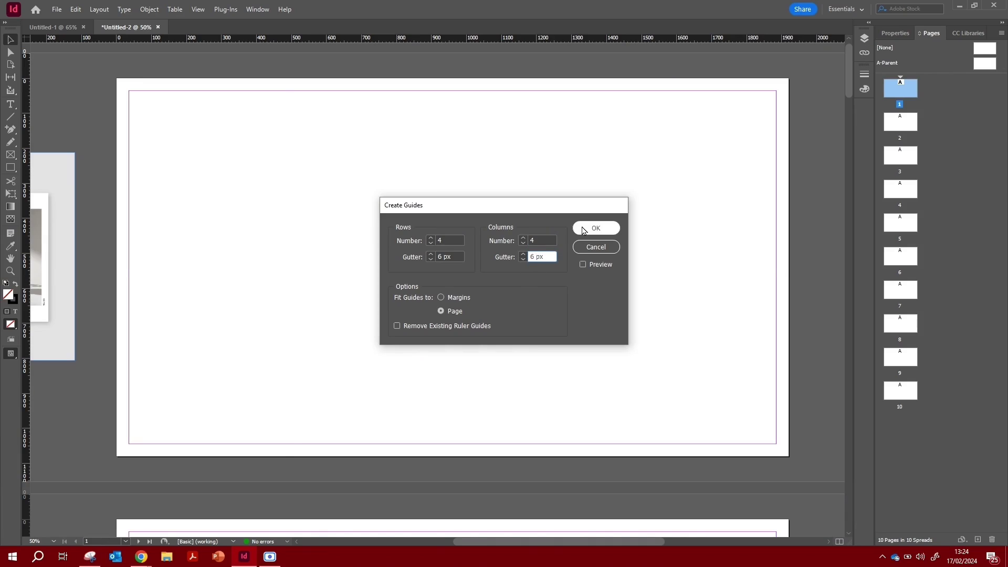
left_click(584, 229)
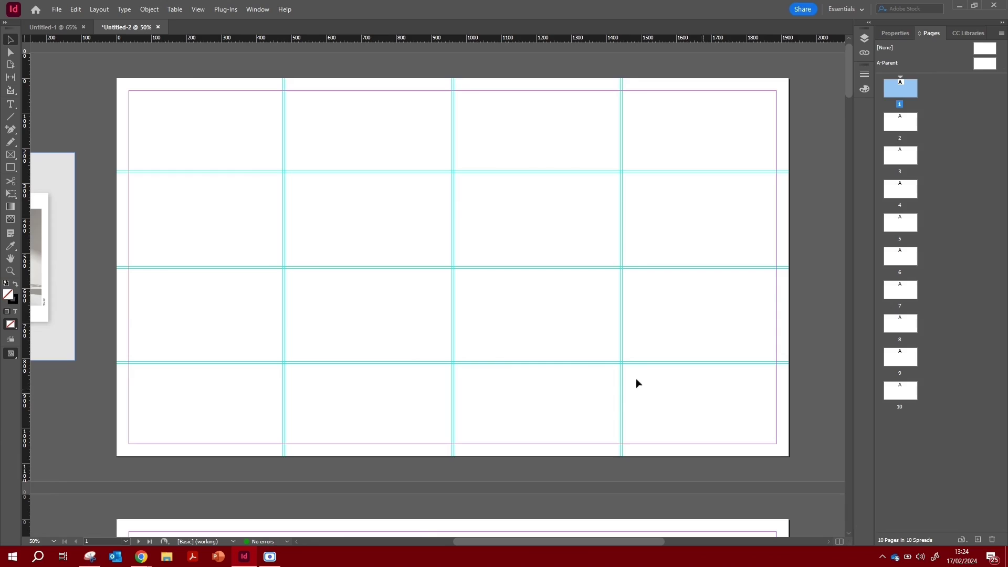
scroll(549, 292, "down", 3)
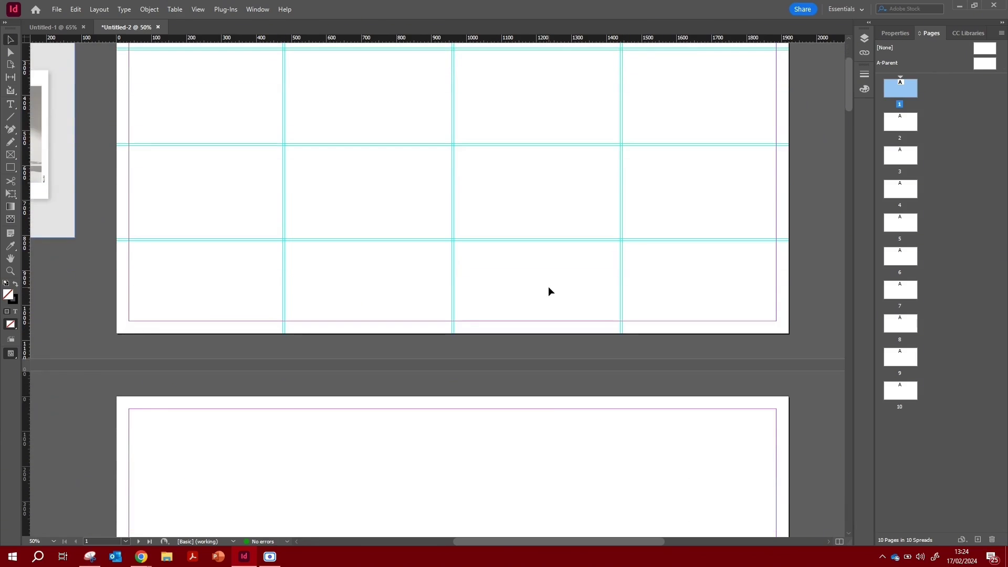
scroll(549, 291, "up", 3)
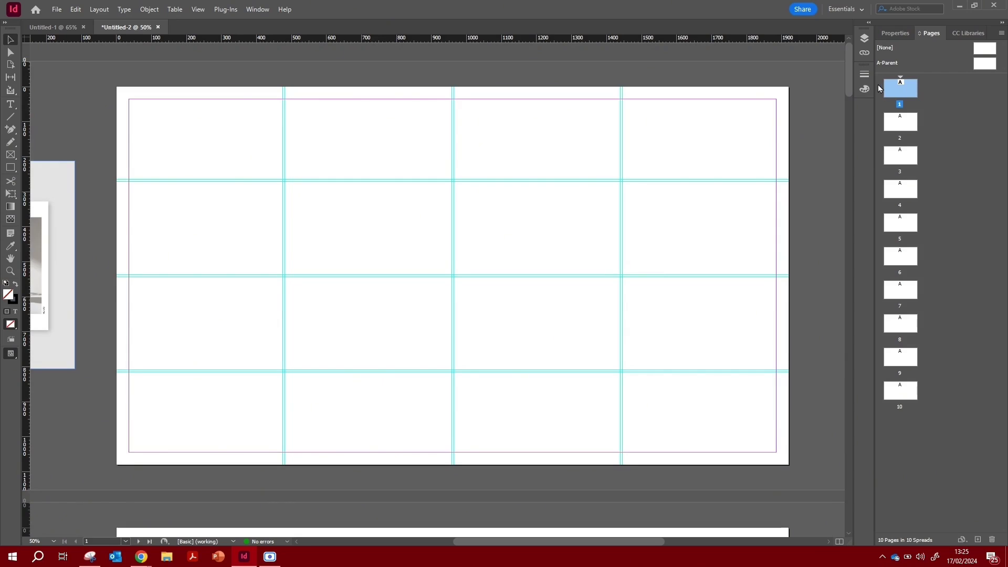
left_click(948, 97)
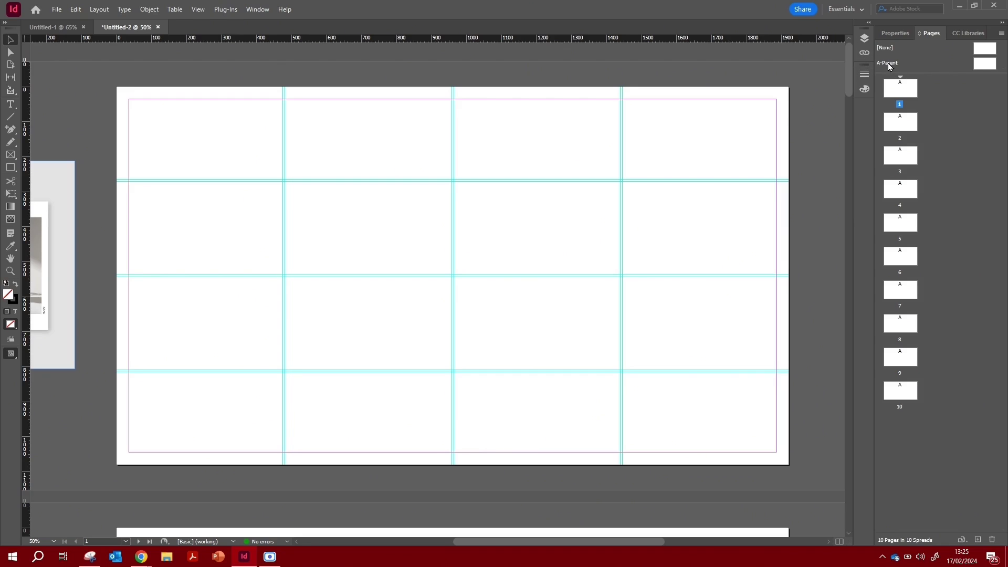
- Open A-Parent and give it 4 rows and 4 columns of guides with 6 px gutters
double_click(985, 64)
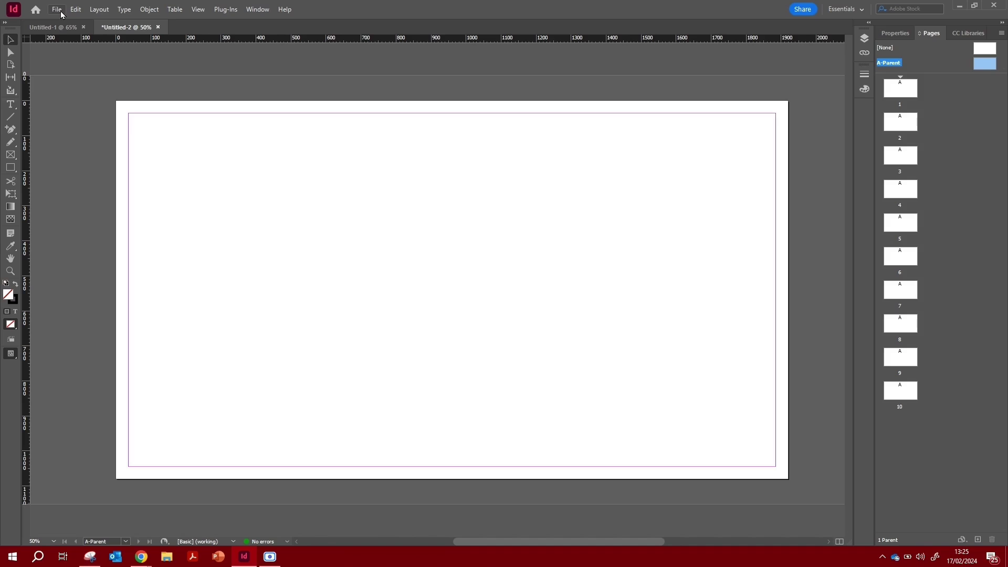
left_click(98, 9)
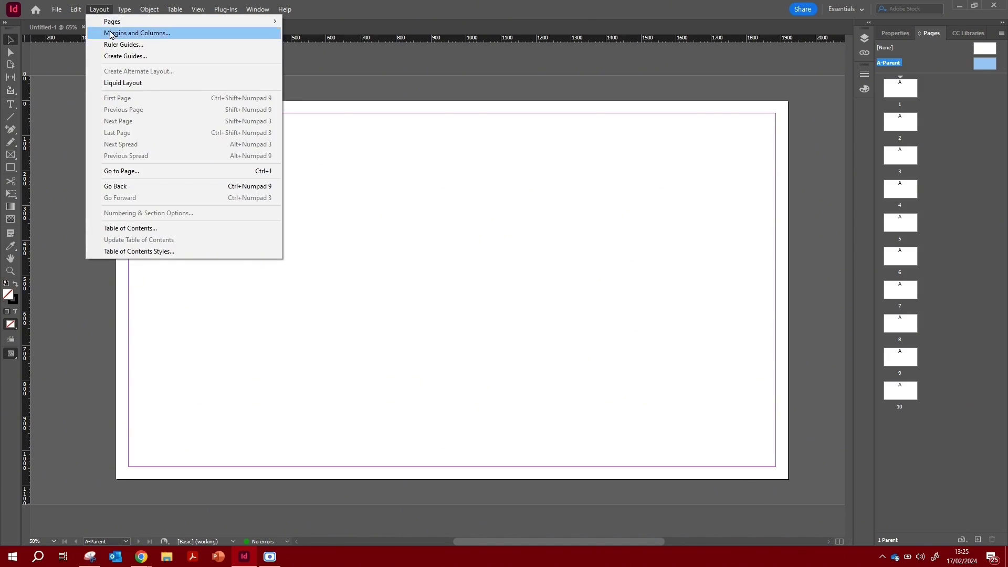
left_click(115, 56)
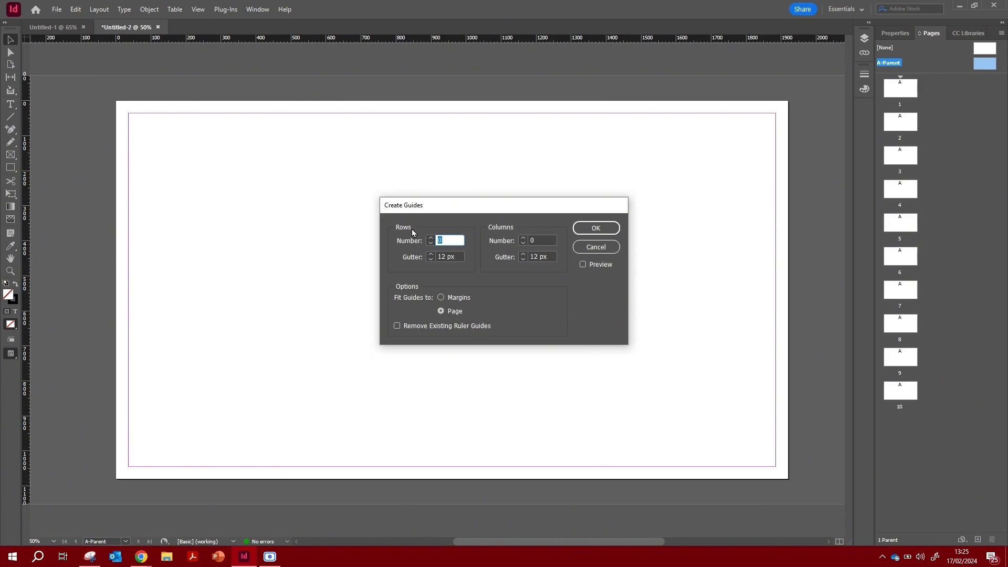
double_click(445, 257)
left_click(534, 241)
type("4")
double_click(531, 256)
type("6")
left_click(596, 227)
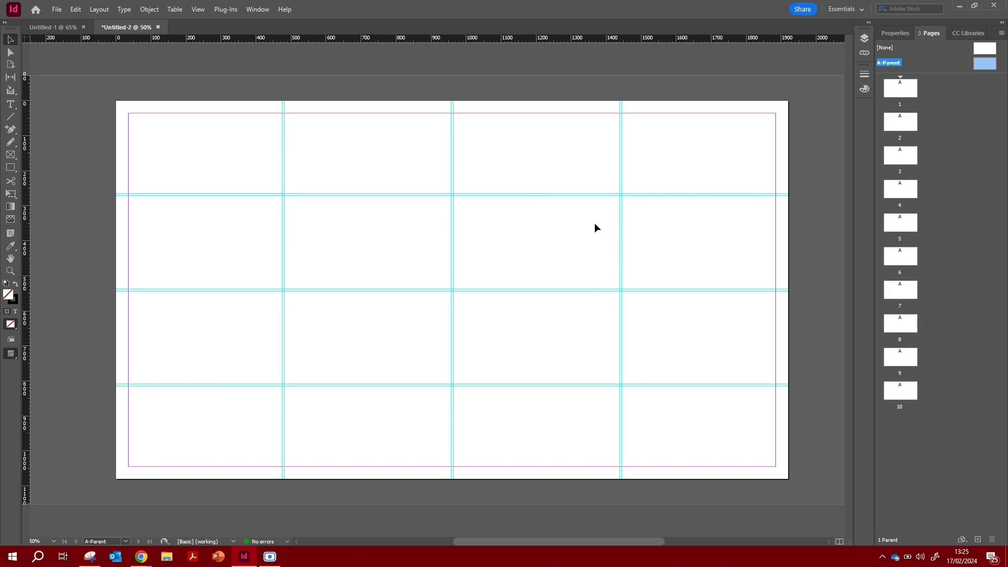
- Create a new B-Parent from A-Parent with default settings and open it for editing
right_click(890, 65)
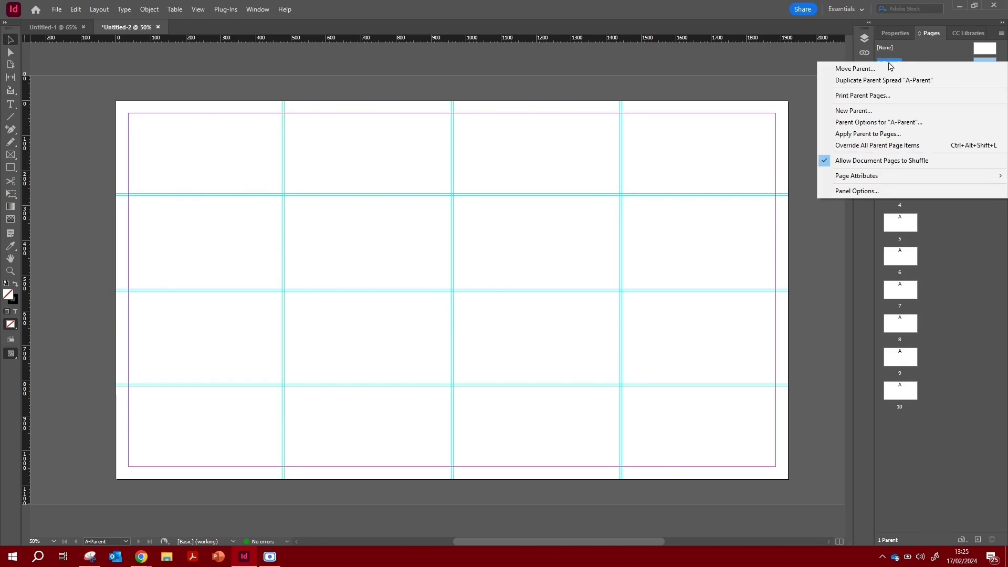
left_click(885, 111)
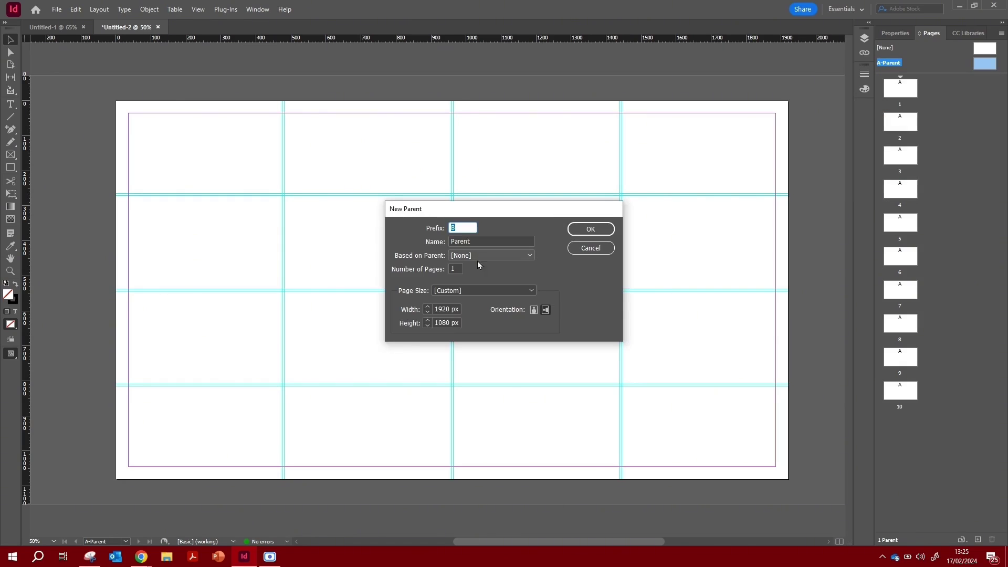
left_click(592, 231)
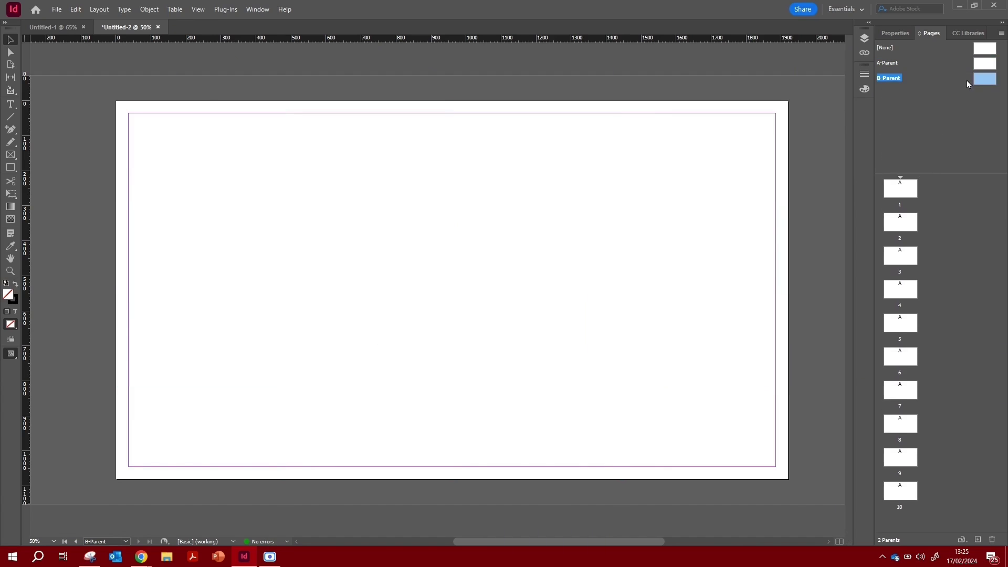
double_click(985, 78)
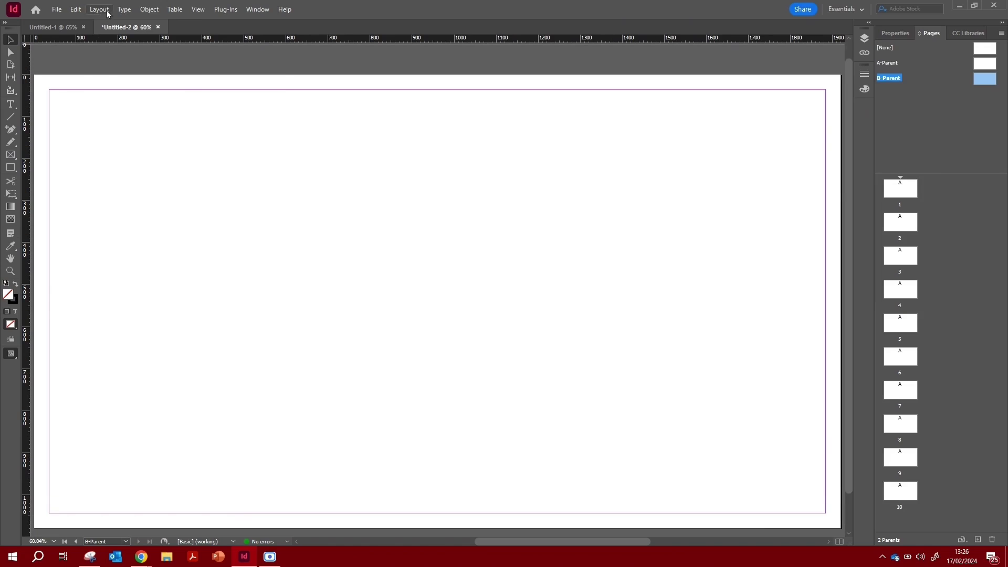
- Add a 3-row by 3-column guide grid with 6 px gutters to B-Parent
left_click(100, 10)
left_click(114, 56)
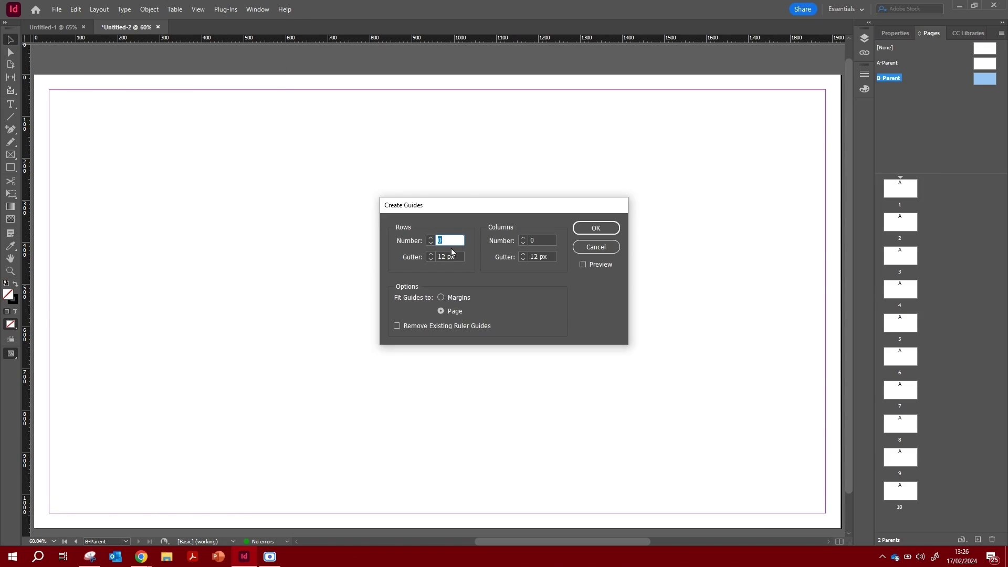
type("3")
double_click(440, 258)
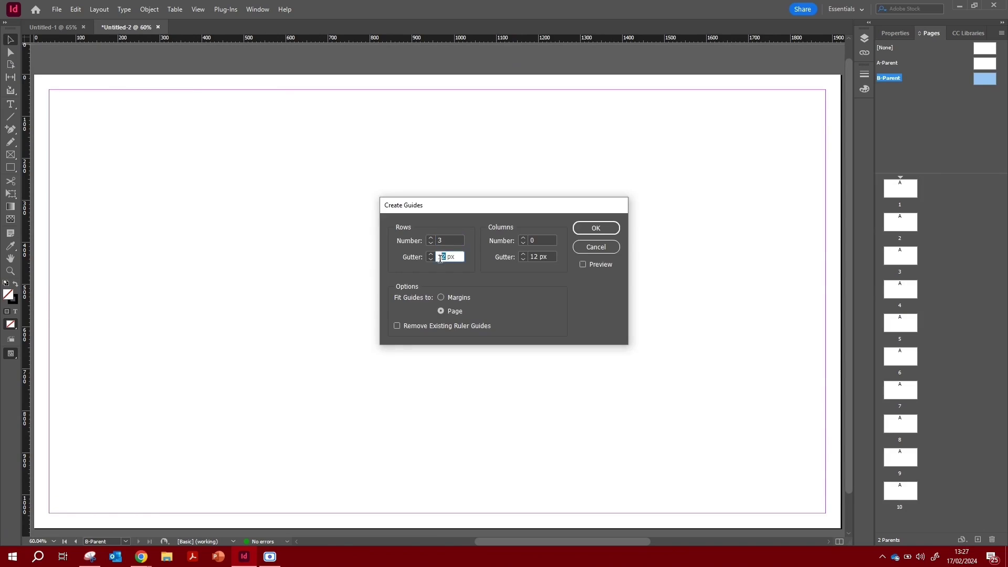
double_click(536, 240)
type("3")
key("Tab")
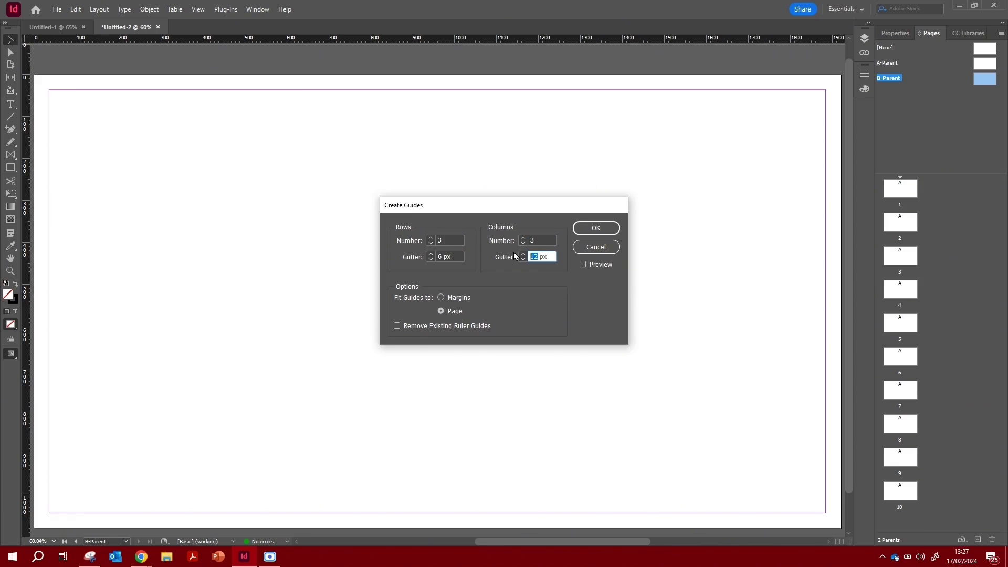
left_click(596, 228)
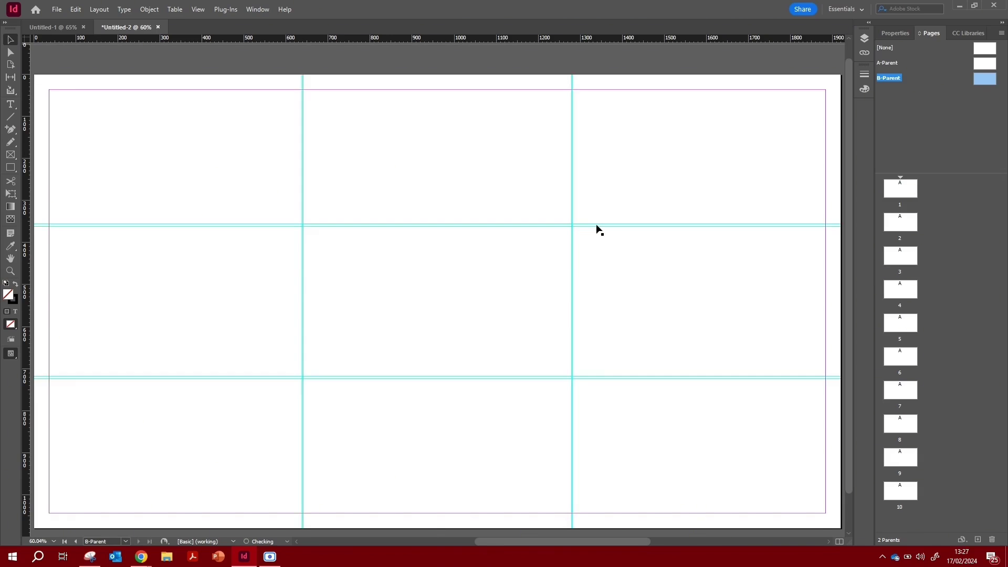
double_click(910, 193)
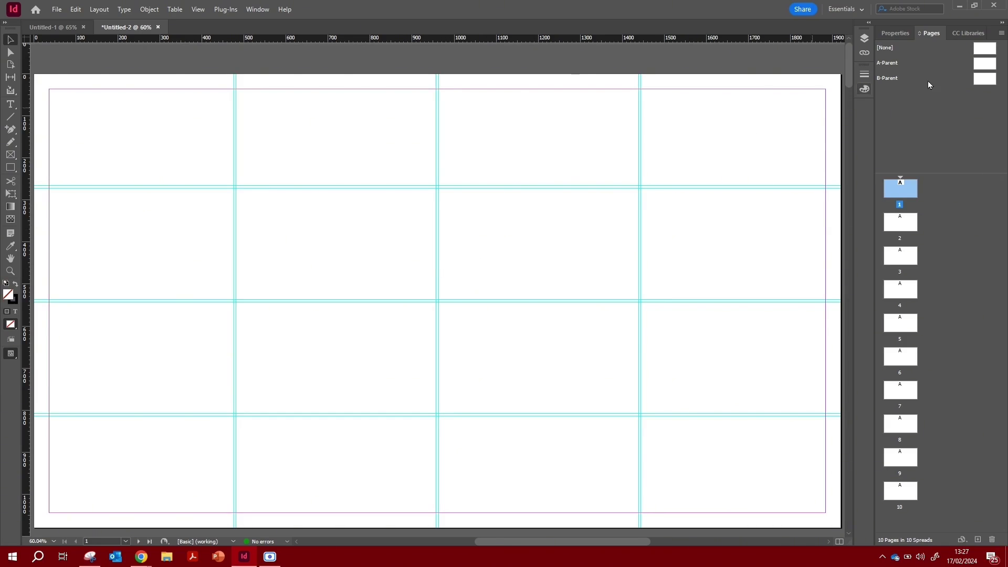
- Apply B-Parent to page 2 and display that page
left_click(994, 82)
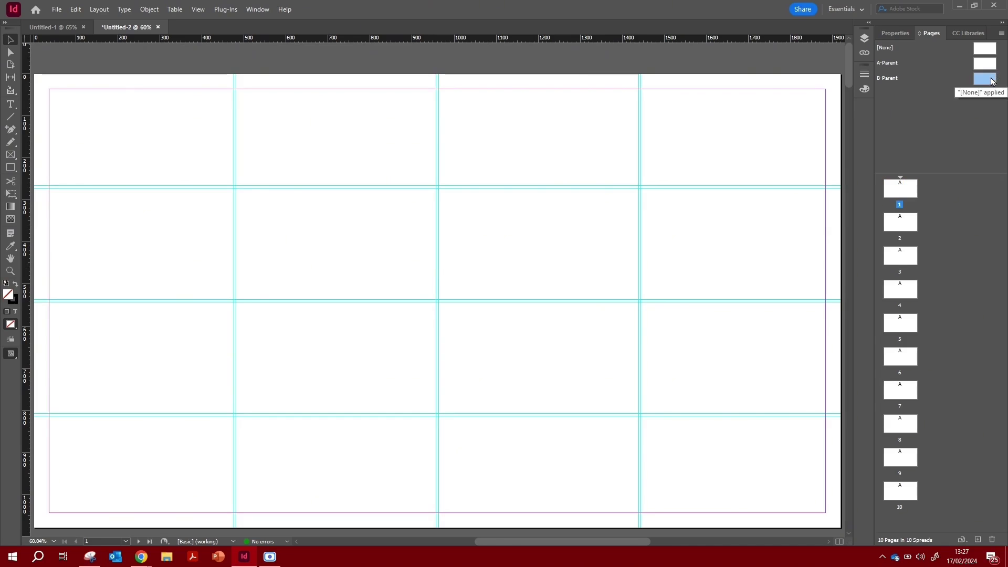
left_click_drag(994, 81, 910, 229)
double_click(910, 228)
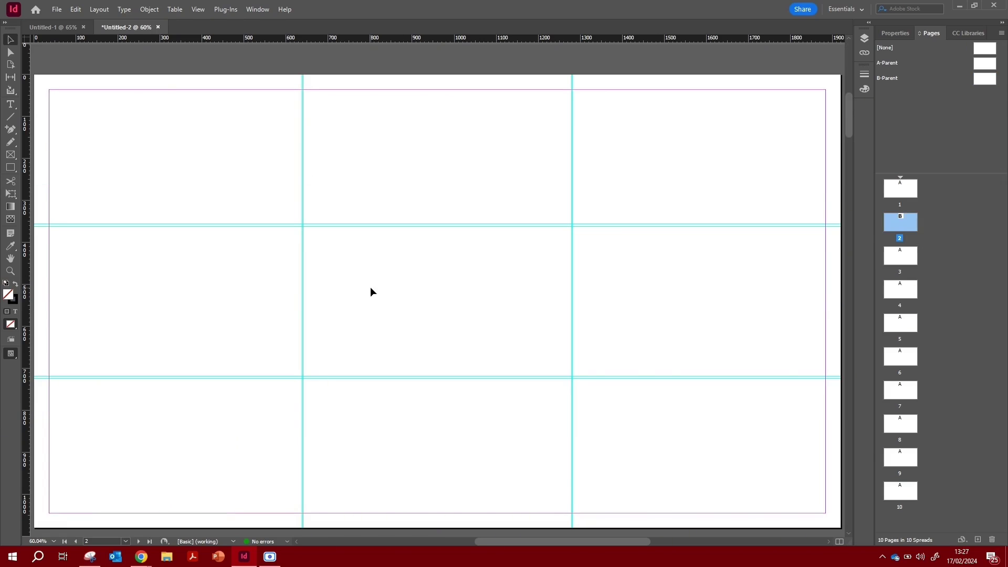
- Scroll through the pages to confirm only page 2 shows the 3 × 3 grid
scroll(498, 199, "up", 10)
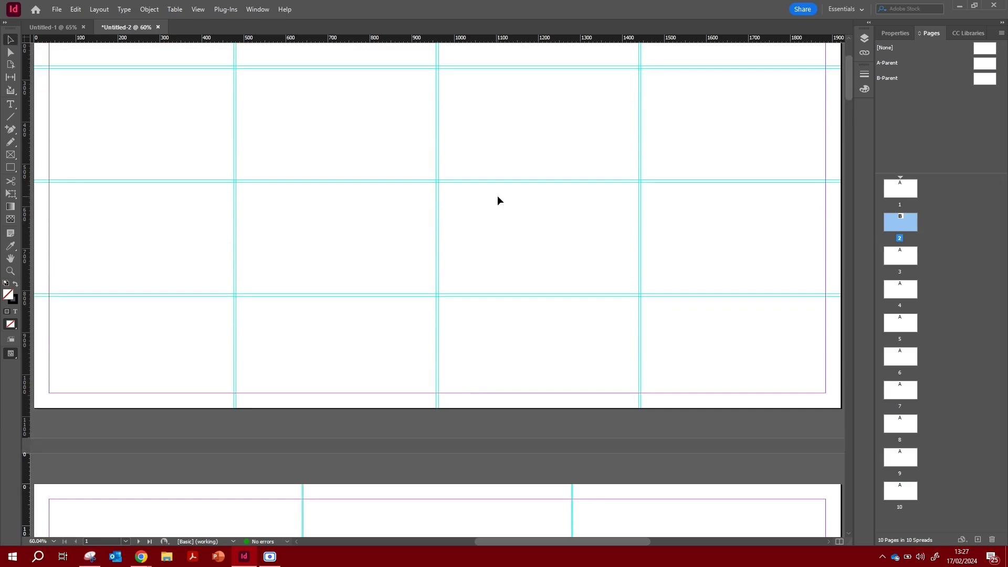
scroll(497, 196, "down", 10)
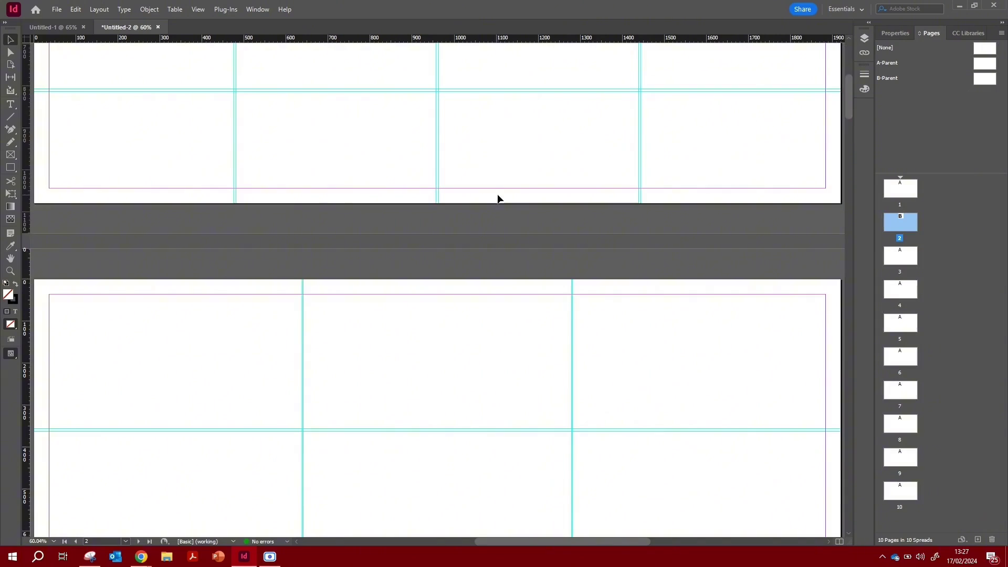
scroll(498, 199, "down", 8)
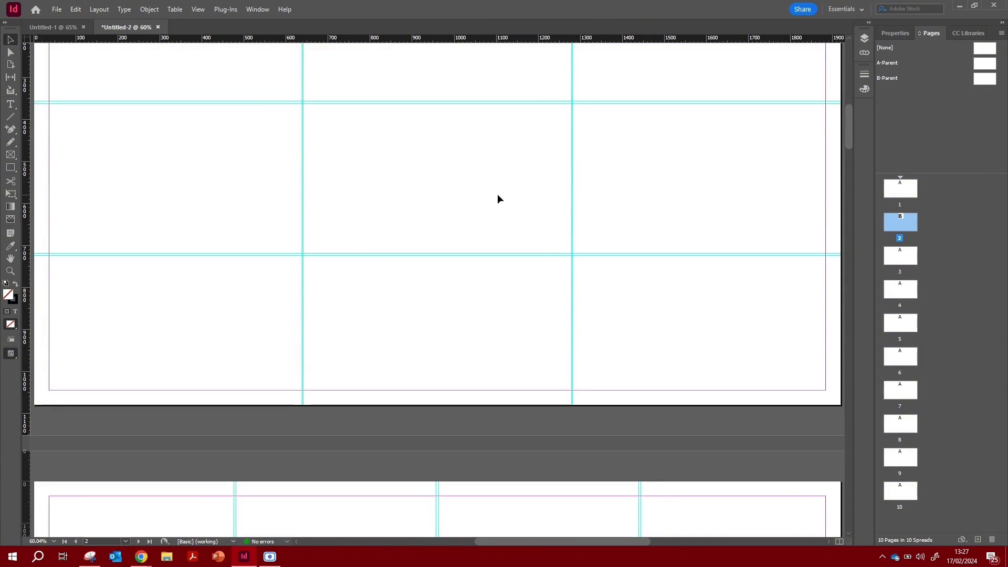
scroll(498, 195, "down", 12)
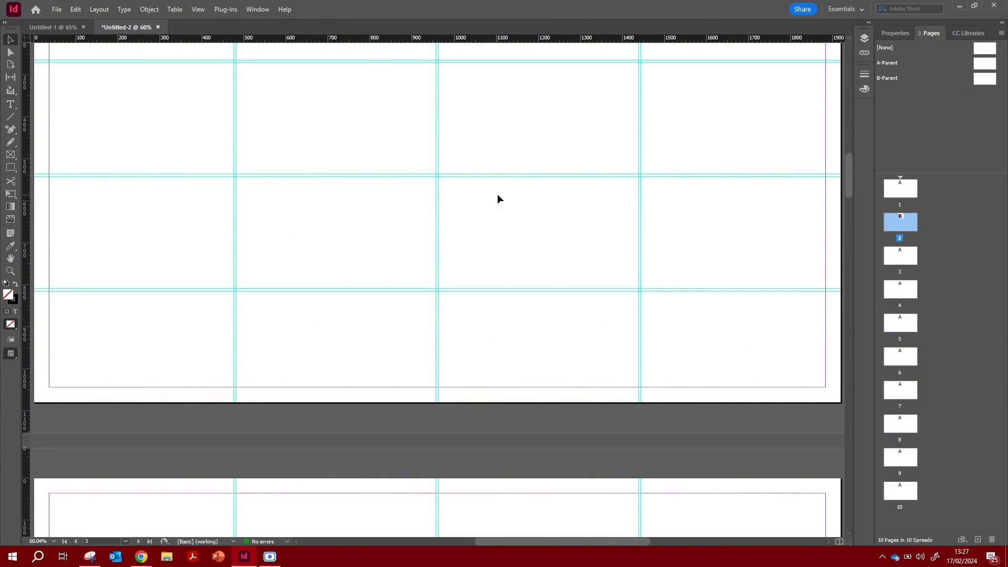
scroll(498, 198, "down", 8)
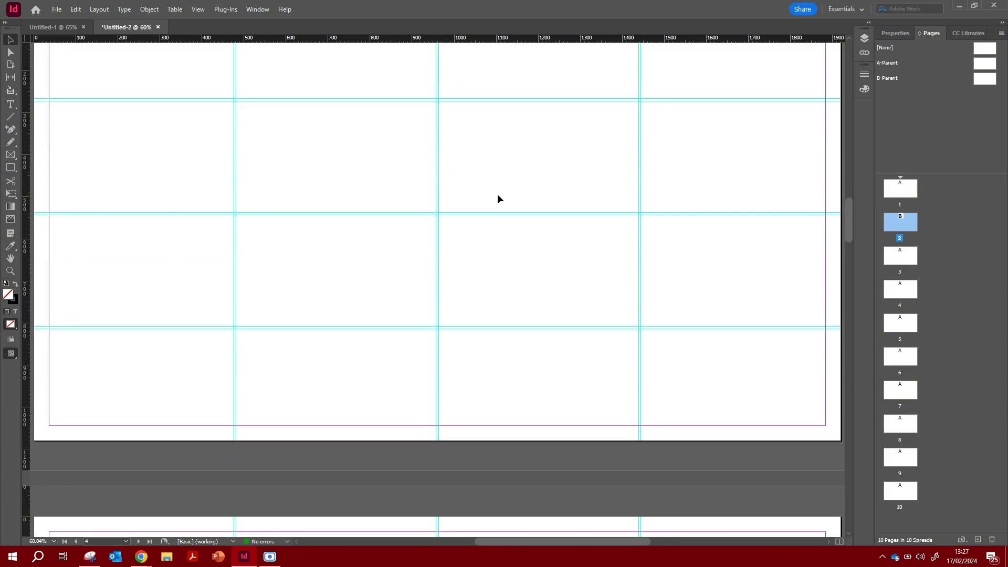
scroll(498, 199, "down", 8)
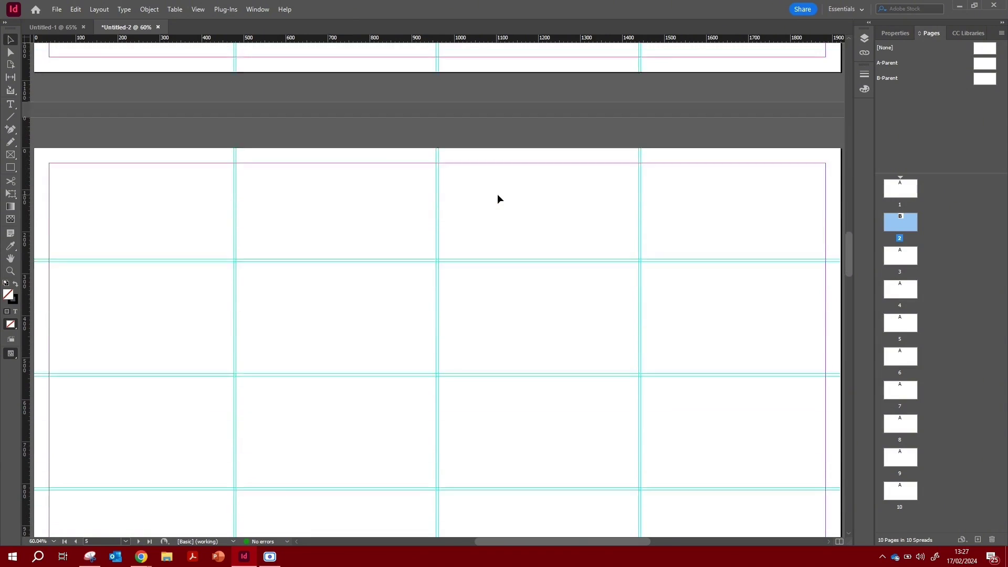
scroll(498, 199, "up", 20)
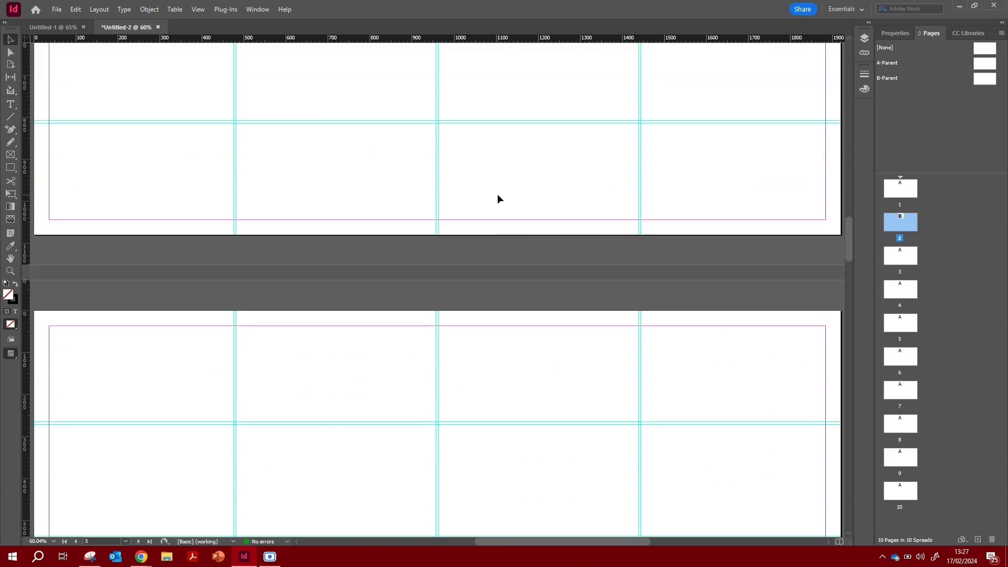
scroll(498, 198, "up", 20)
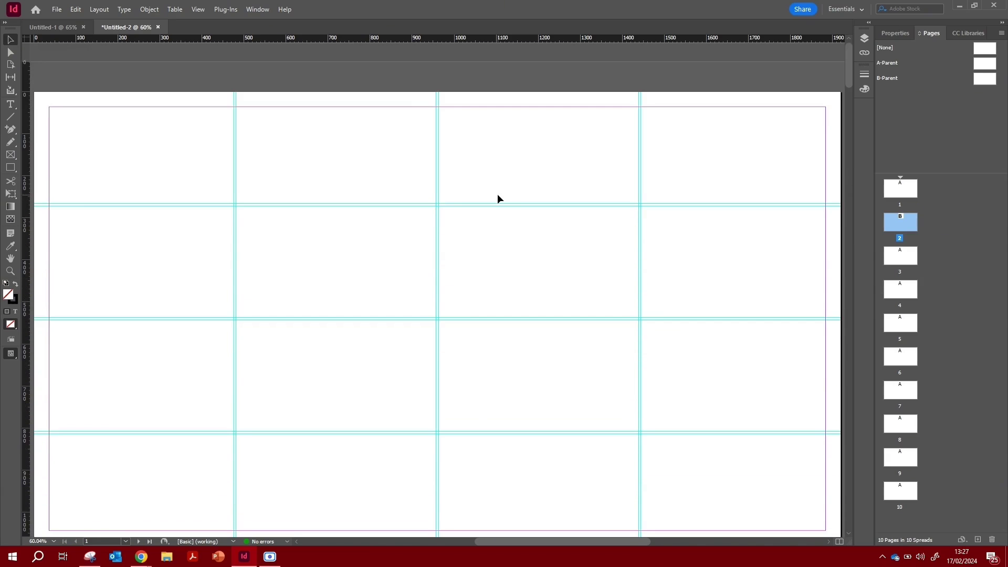
left_click_drag(49, 513, 78, 525)
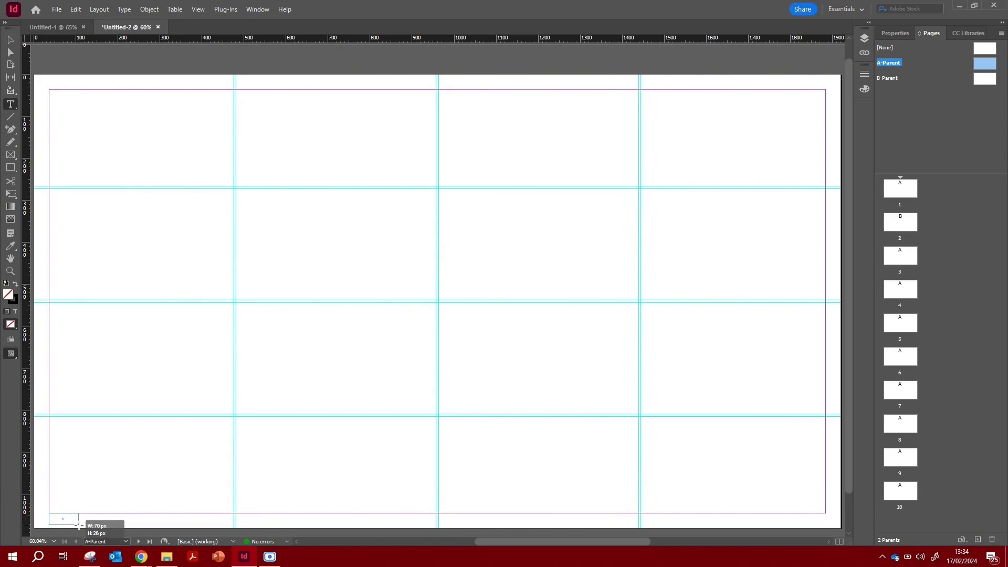
- Draw a small text frame, about 80 × 26 px, at A-Parent's bottom-left corner
left_click_drag(79, 526, 82, 524)
left_click_drag(83, 523, 83, 523)
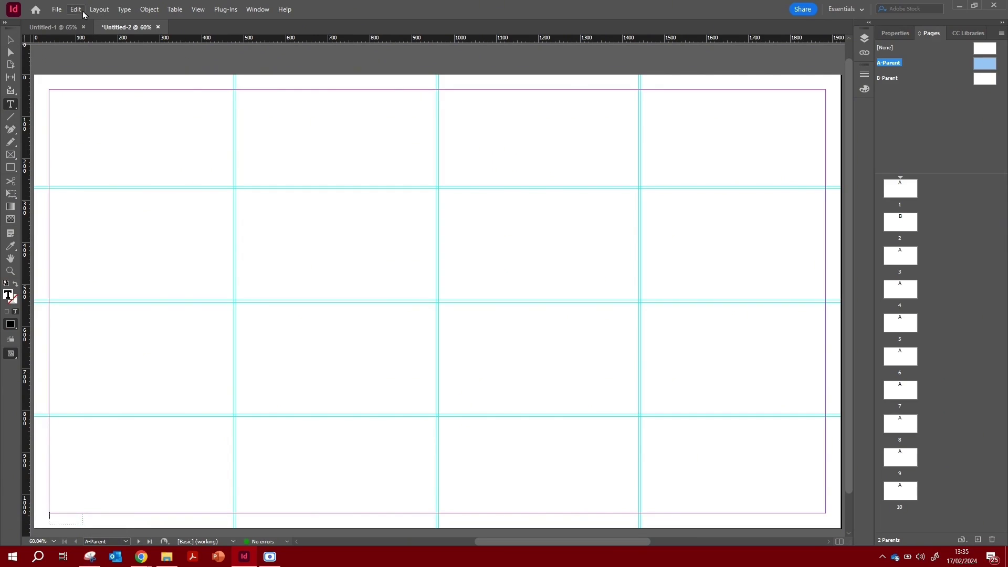
left_click(124, 10)
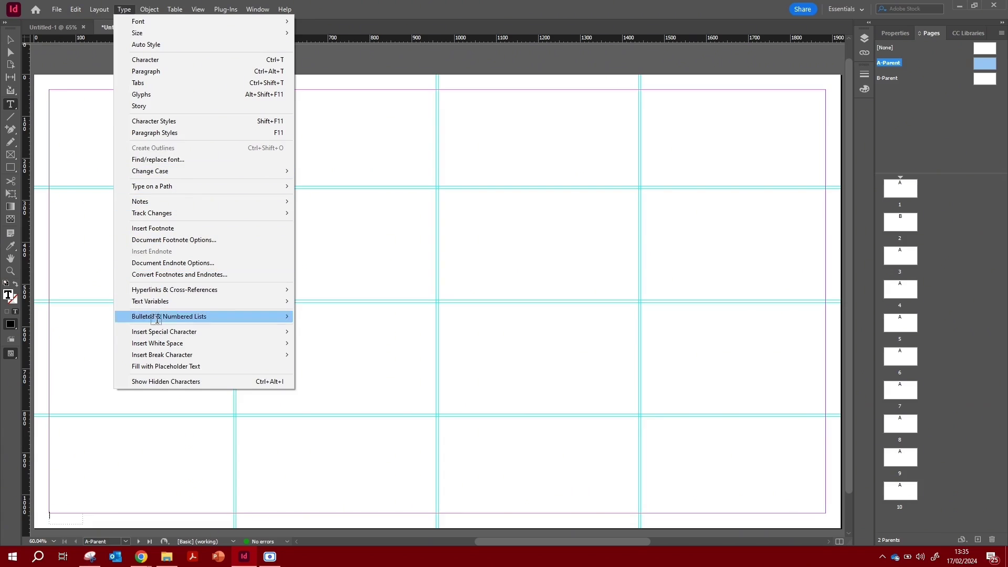
- Insert the Current Page Number marker into the bottom-left frame, showing 'A'
mouse_move(159, 333)
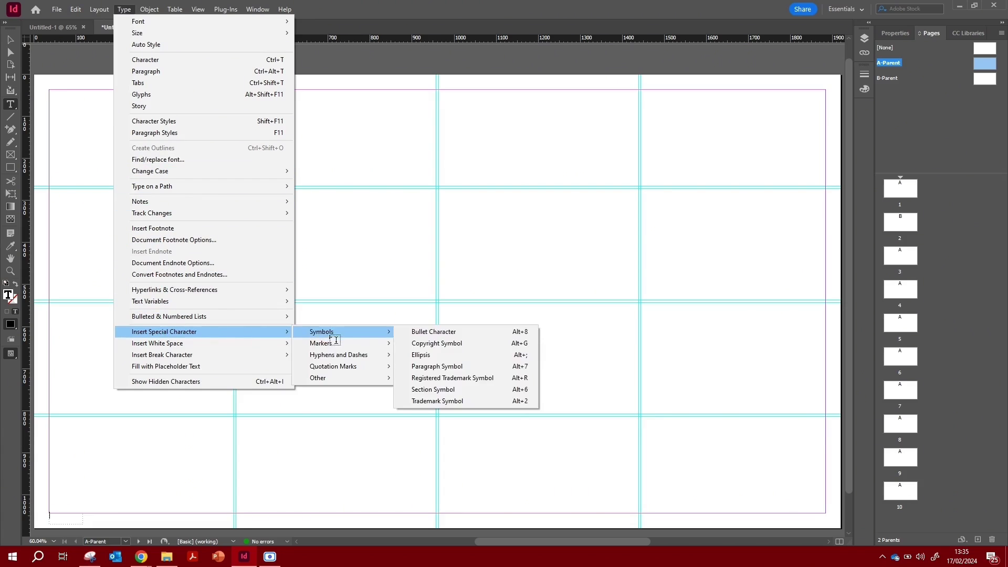
mouse_move(333, 347)
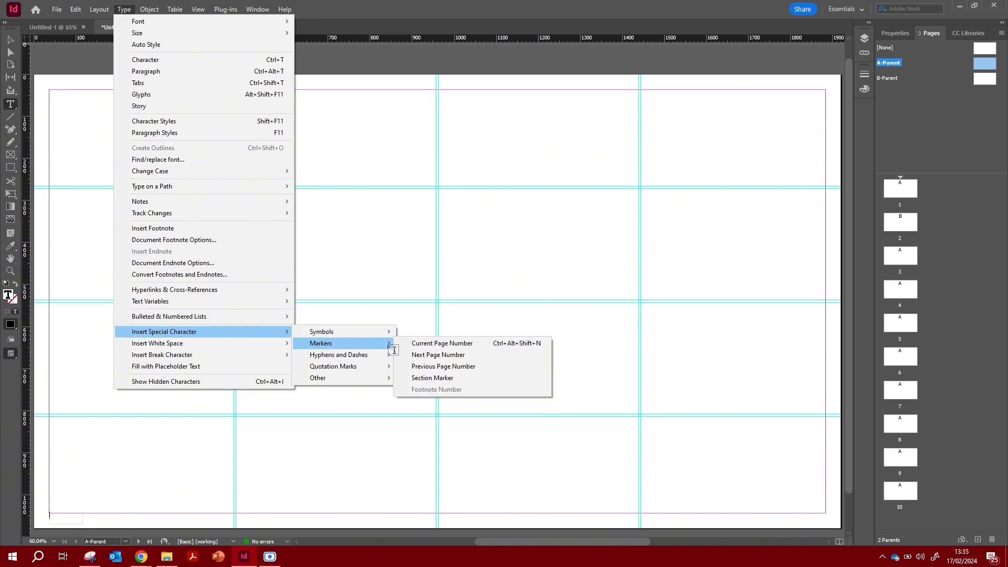
left_click(443, 343)
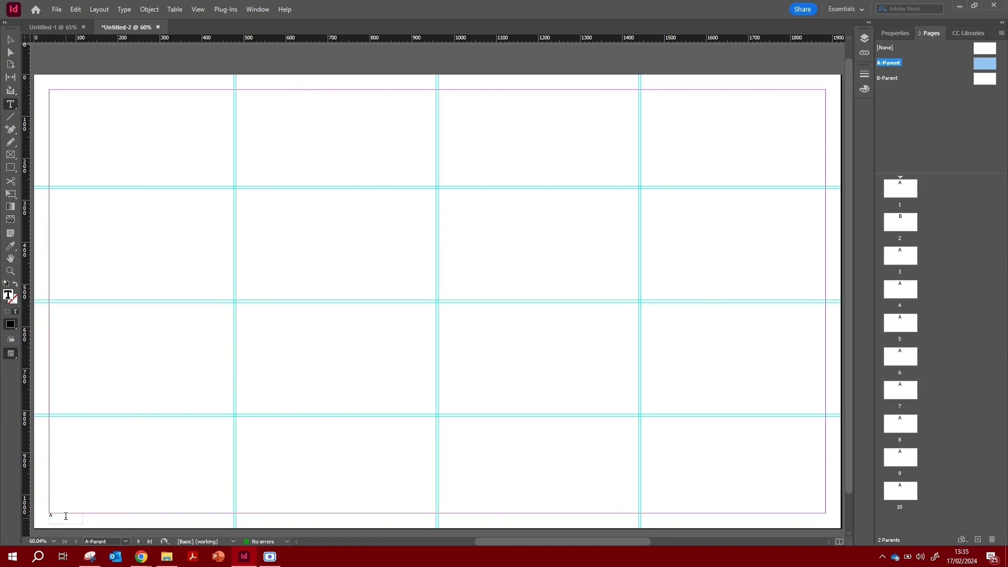
- Select the marker and set its font to Franklin Gothic Demi, Regular style
left_click_drag(59, 515, 40, 515)
left_click(890, 32)
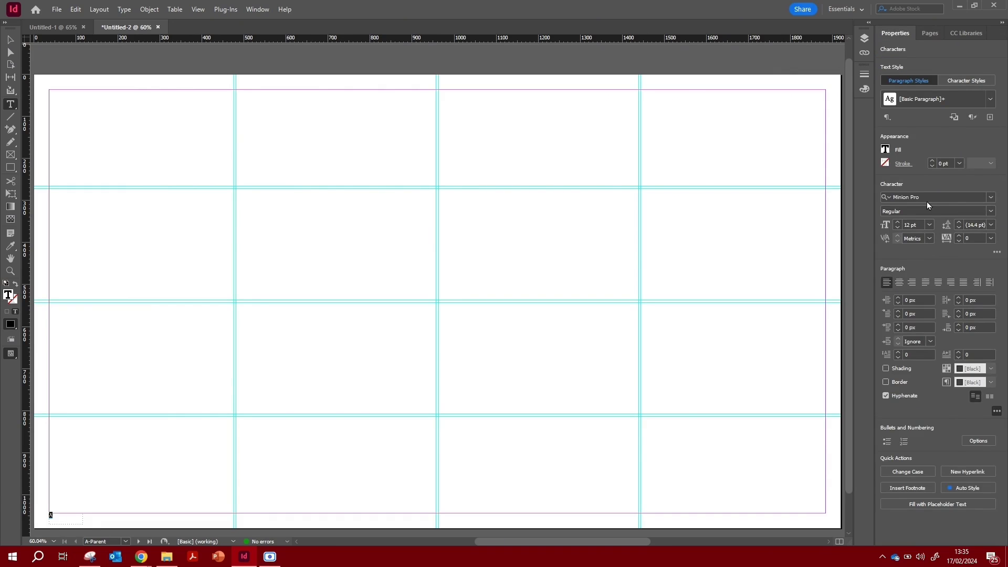
left_click(991, 197)
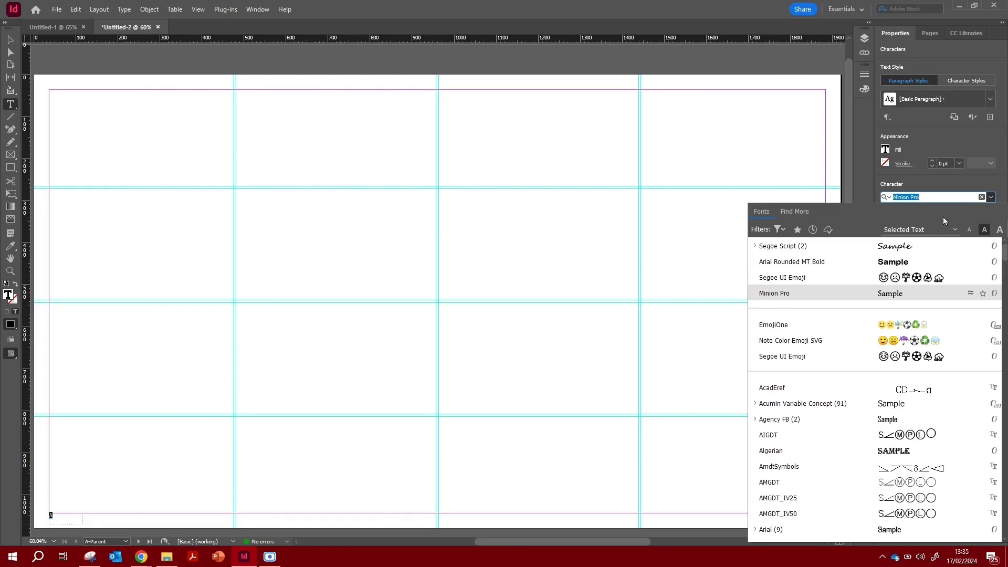
scroll(832, 447, "down", 2)
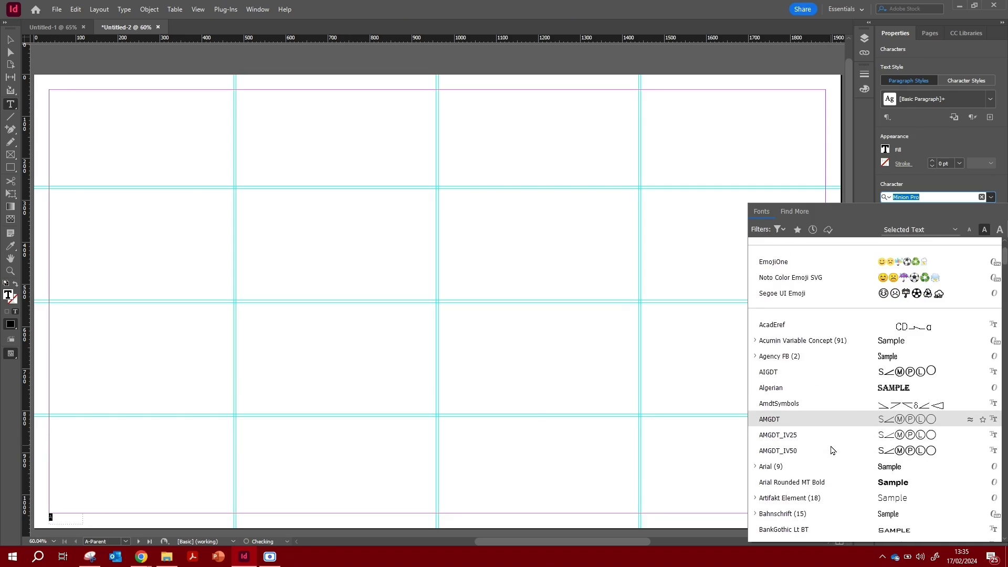
scroll(832, 450, "down", 8)
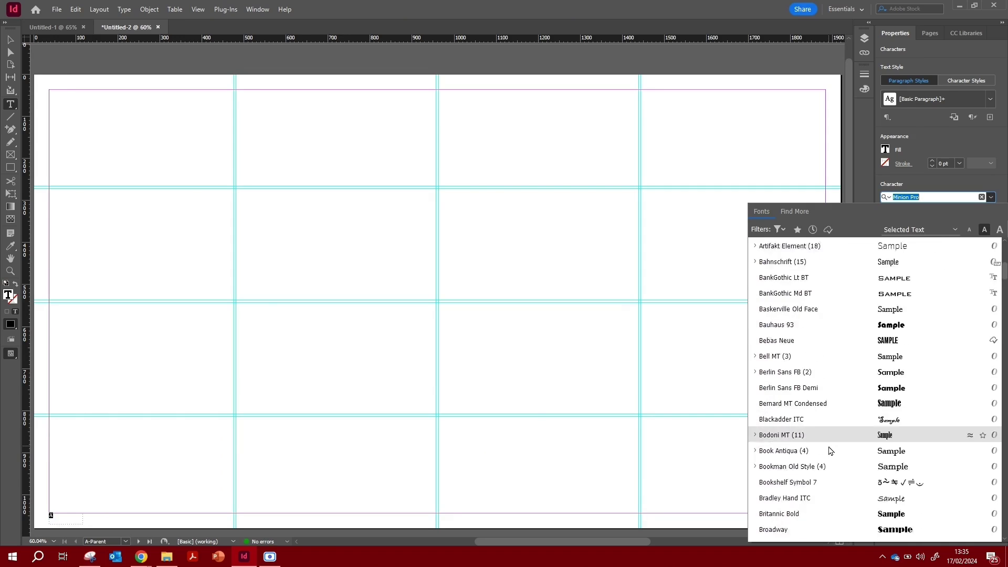
scroll(830, 449, "down", 14)
scroll(828, 446, "down", 13)
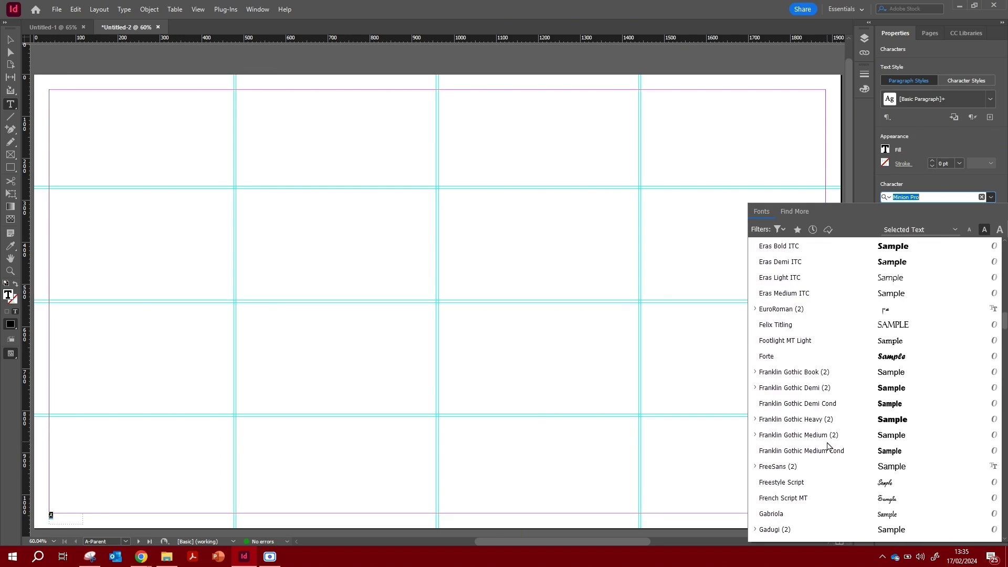
left_click(803, 388)
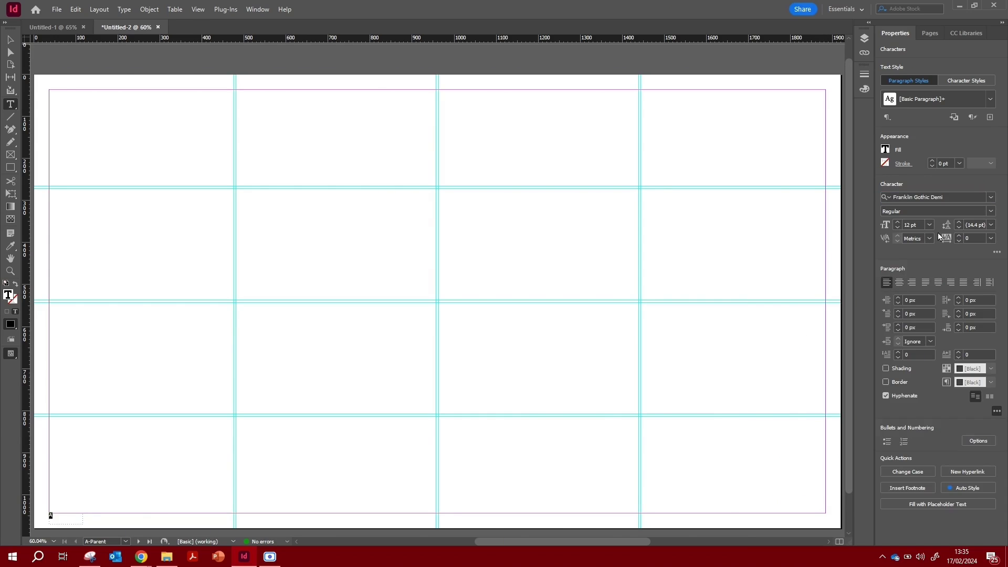
left_click(972, 209)
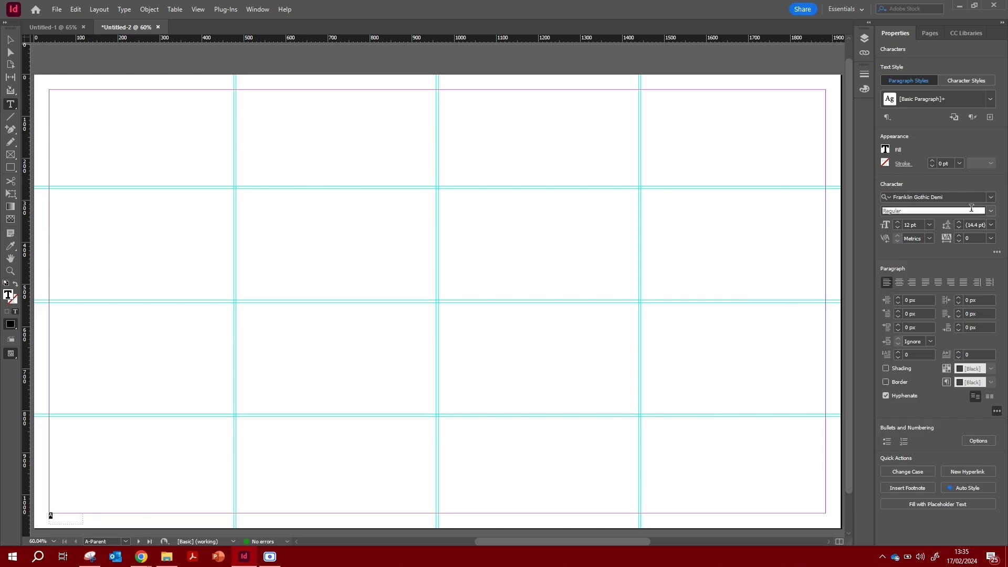
left_click(991, 211)
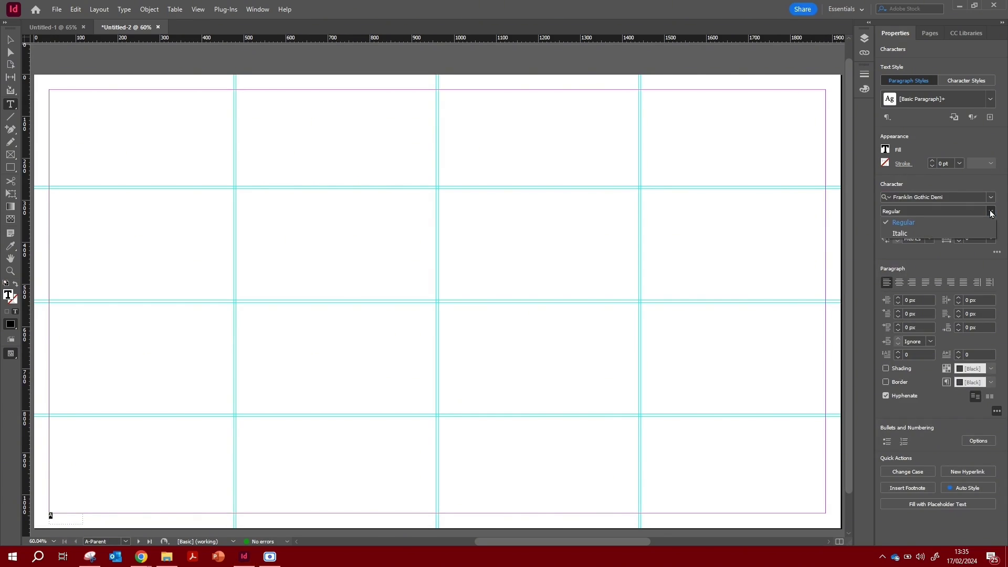
left_click(991, 211)
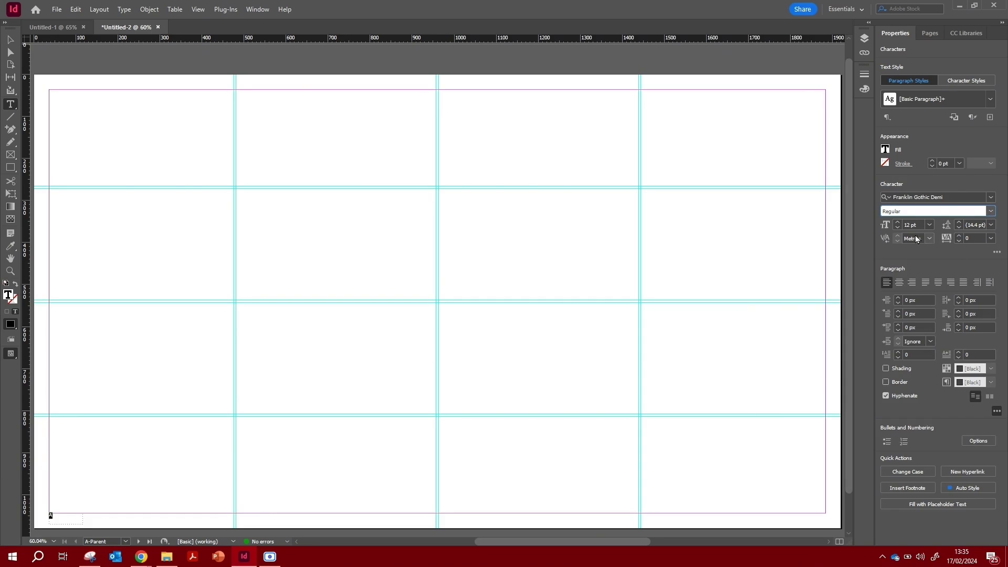
- Increase the marker's font size to 22 pt
left_click(898, 222)
left_click(898, 223)
left_click(898, 222)
left_click(898, 223)
left_click(898, 223)
left_click(898, 223)
left_click(898, 222)
left_click(898, 223)
left_click(898, 223)
left_click(898, 222)
key("Escape")
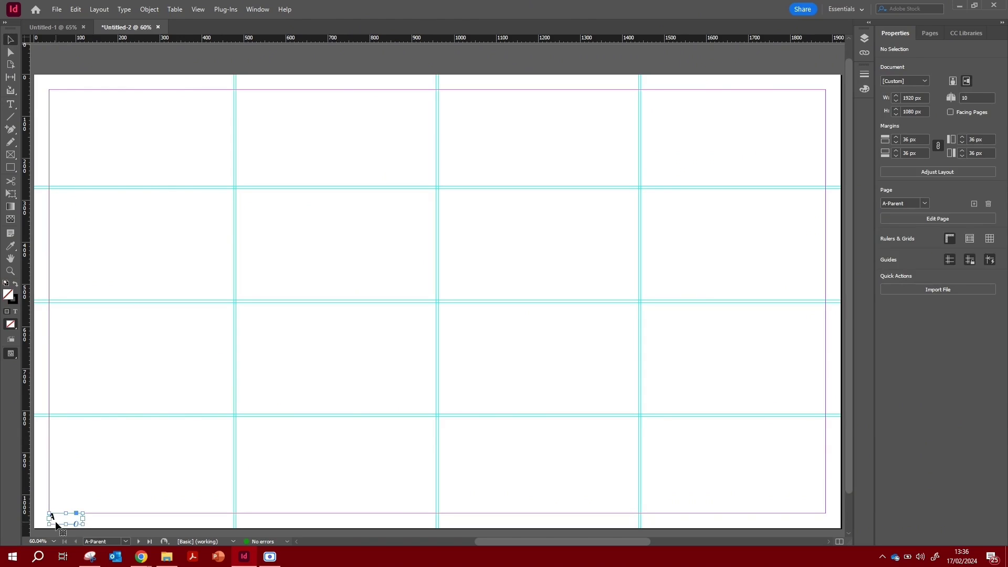
- Set the marker frame's transparency to 60% opacity
right_click(56, 526)
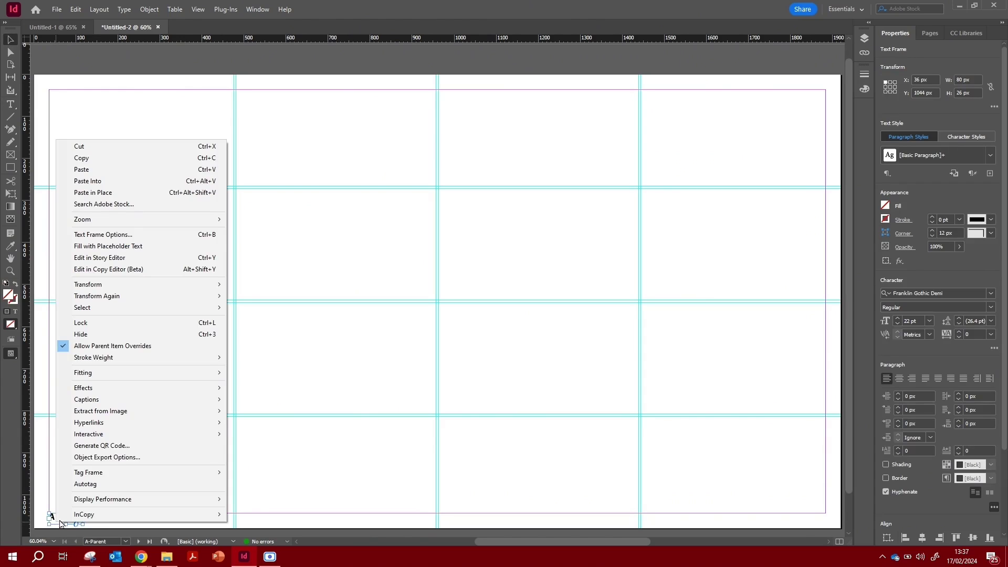
mouse_move(88, 394)
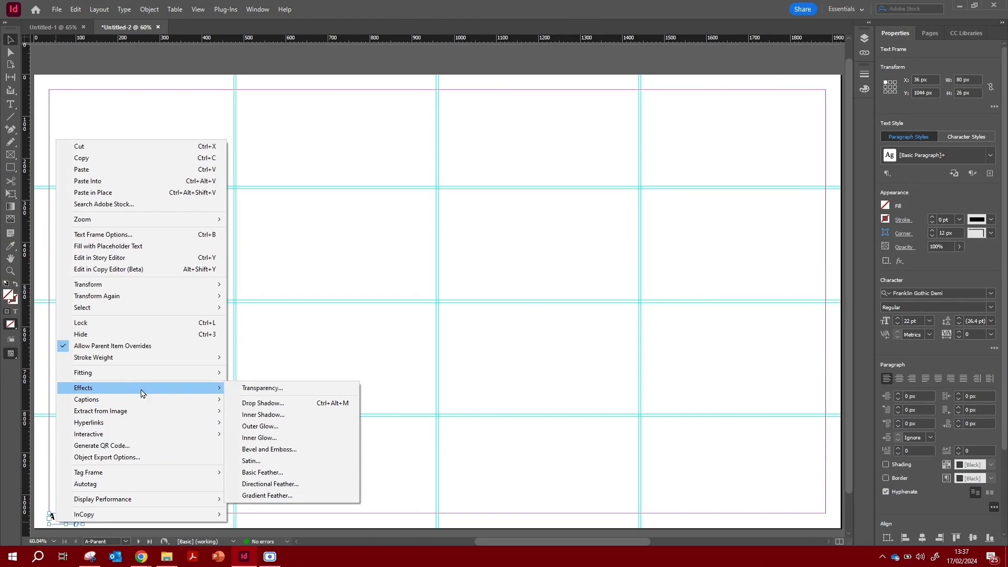
left_click(243, 389)
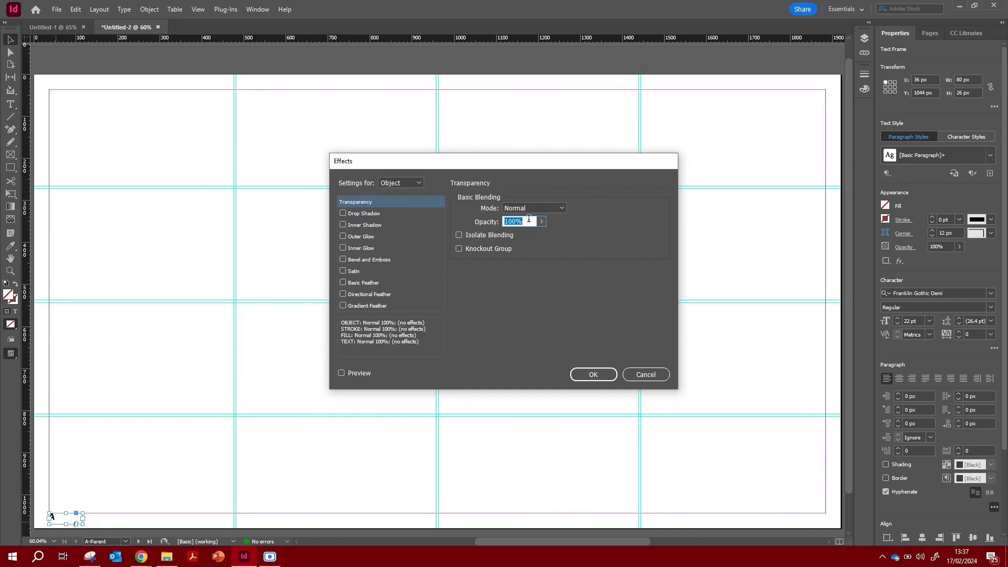
type("60")
left_click(592, 374)
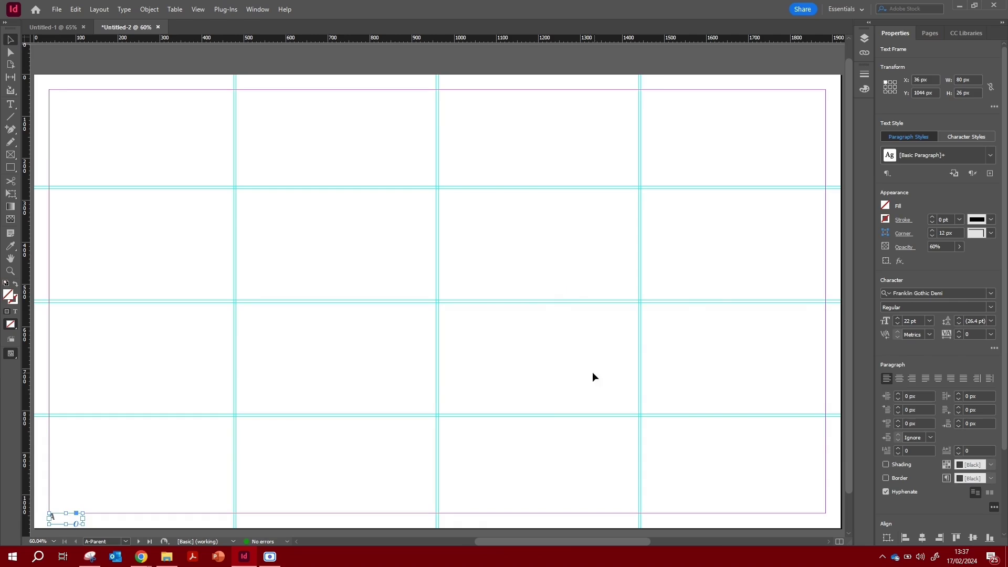
left_click(447, 387)
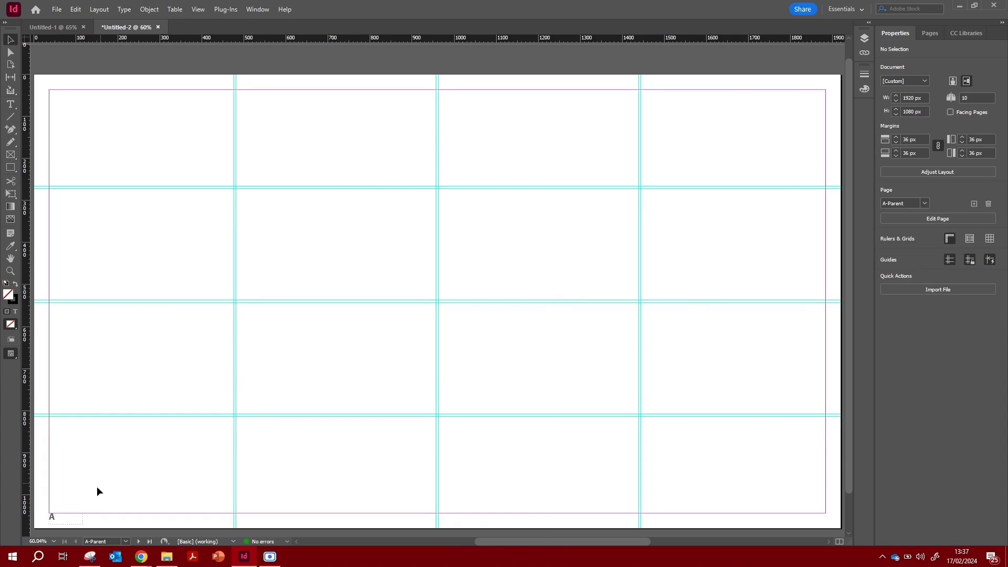
left_click(66, 521)
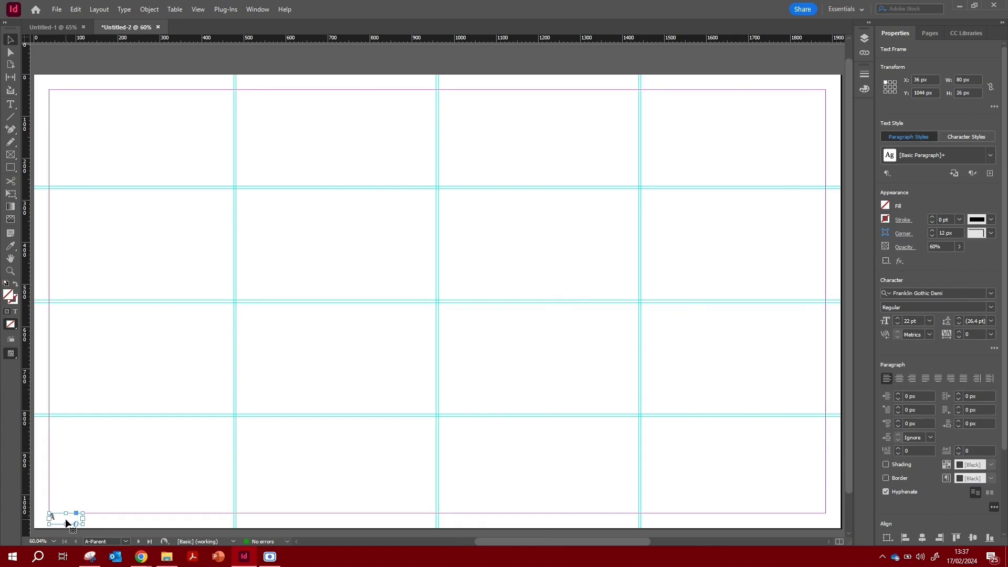
- Copy the marker frame and paste it in place on B-Parent
key("ctrl+c")
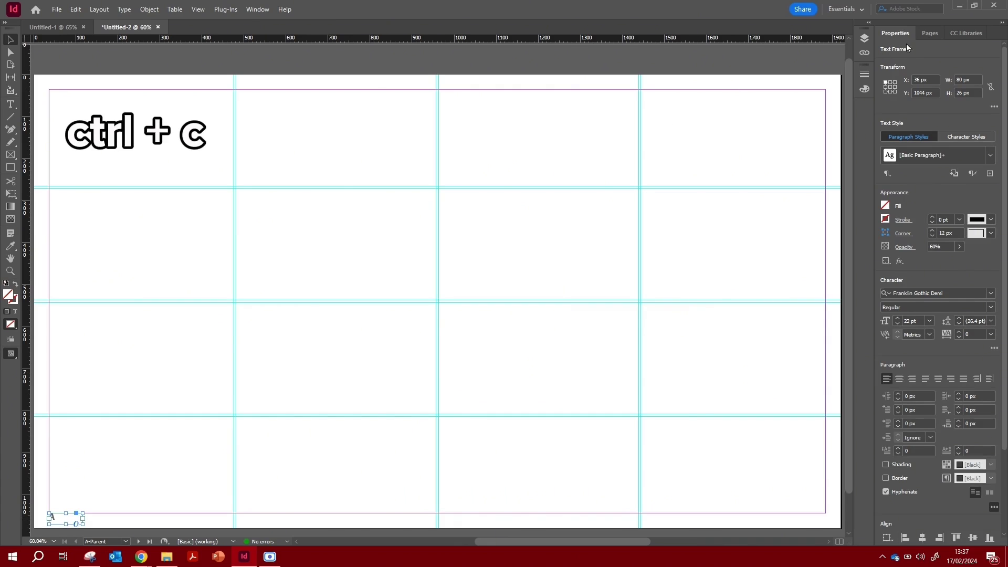
left_click(931, 33)
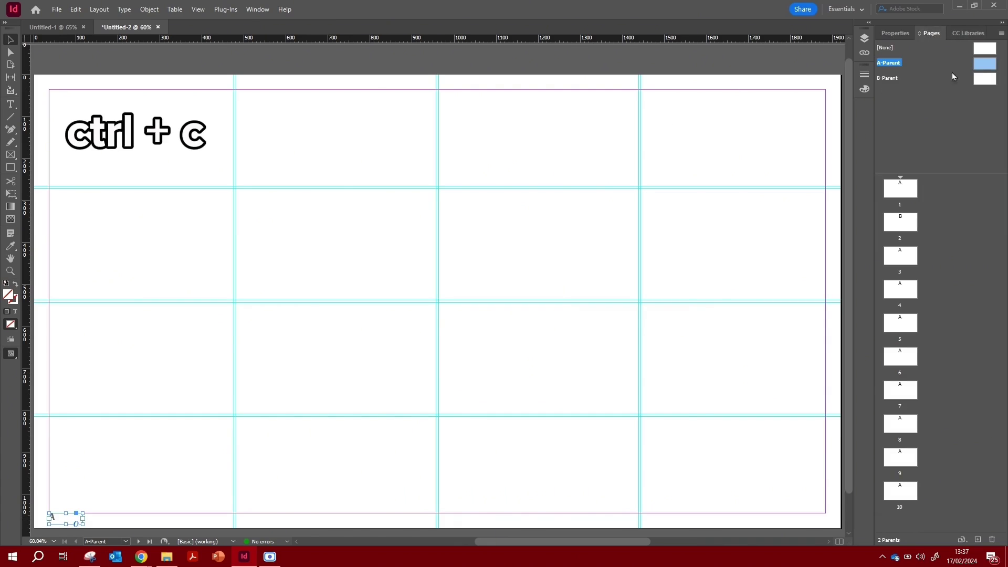
double_click(990, 77)
key("ctrl+shift+alt+v")
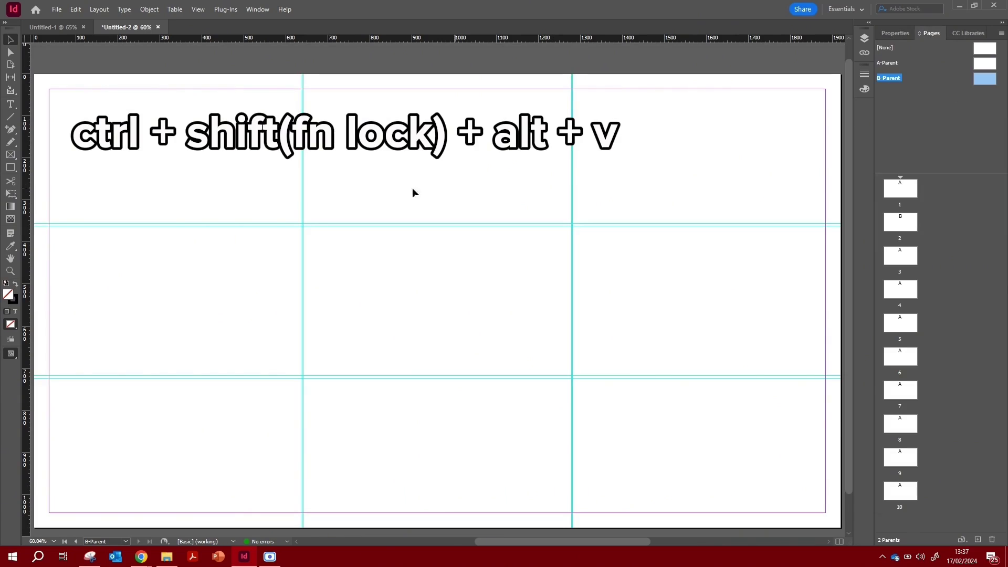
left_click(145, 192)
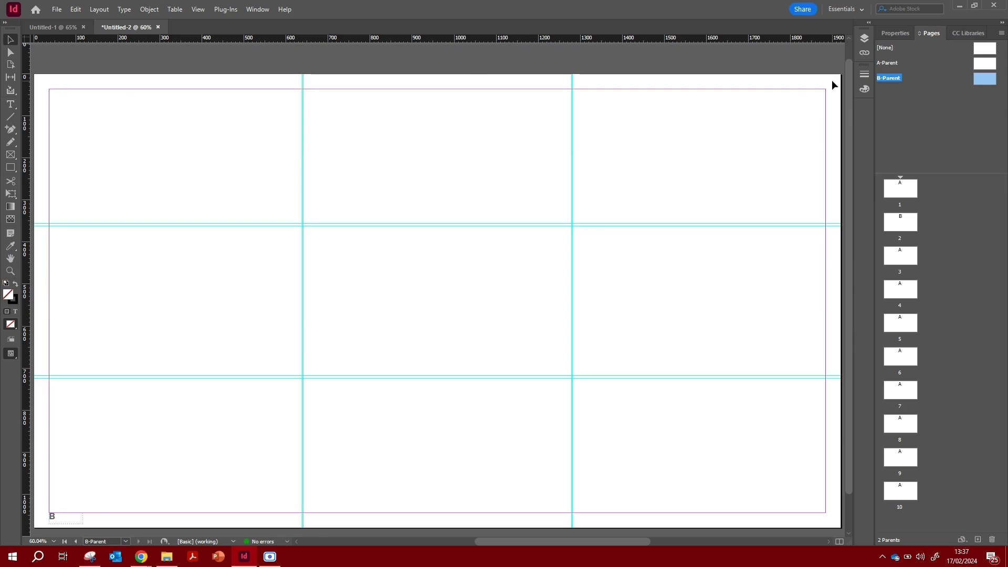
- Display page 1 to check that it shows the number 1
left_click(980, 66)
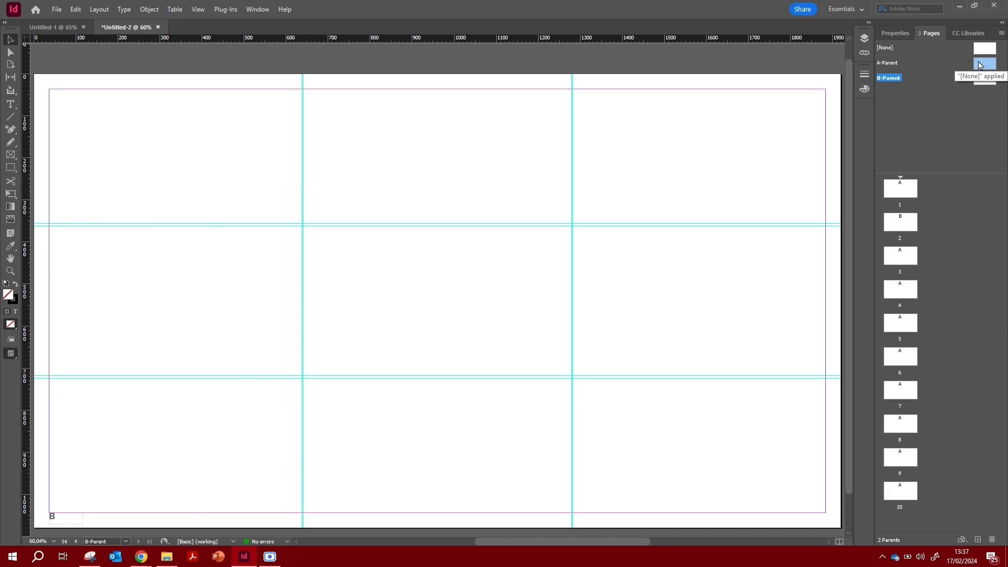
double_click(980, 65)
double_click(900, 189)
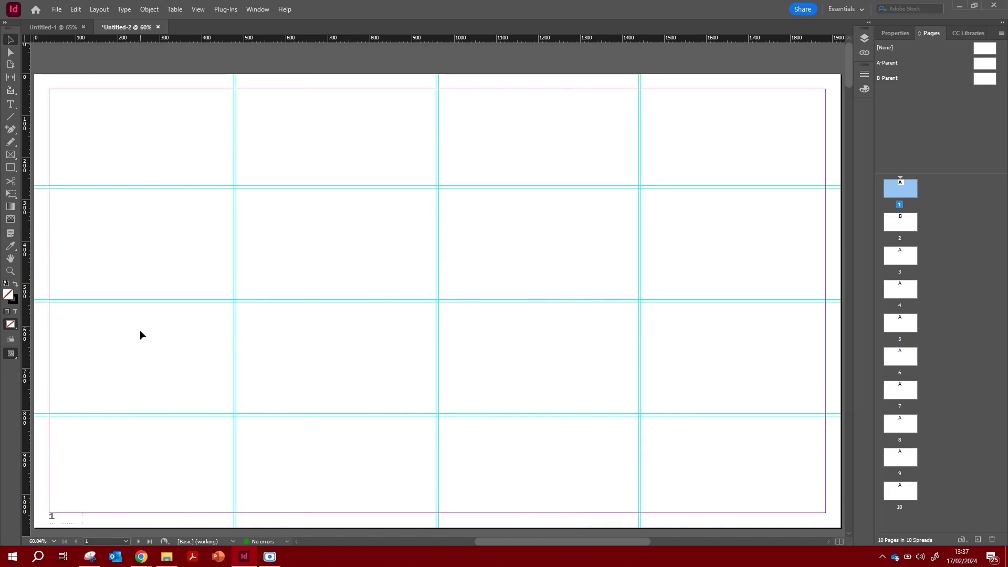
- Check page 2's number, then return to A-Parent and select the marker text
double_click(901, 222)
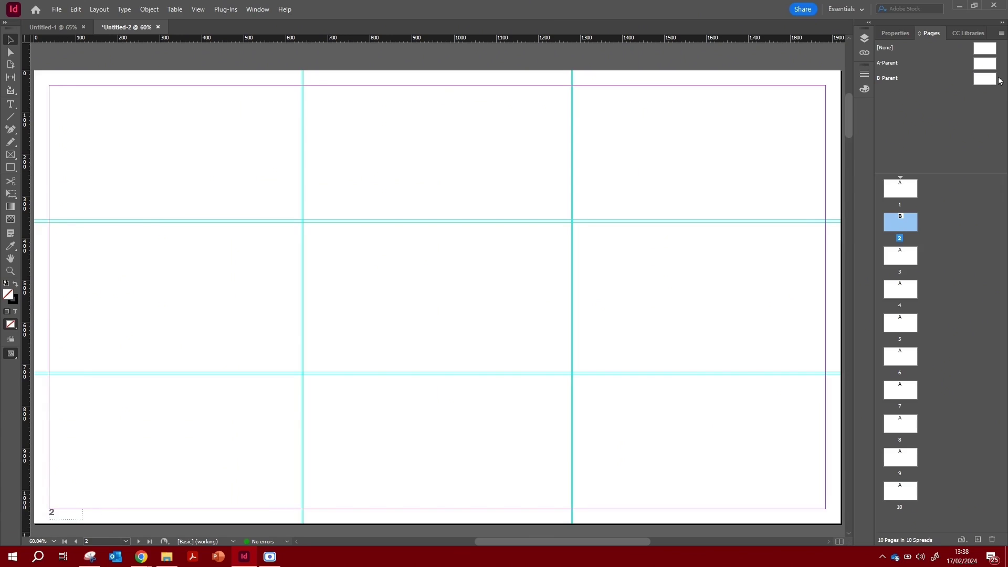
double_click(985, 64)
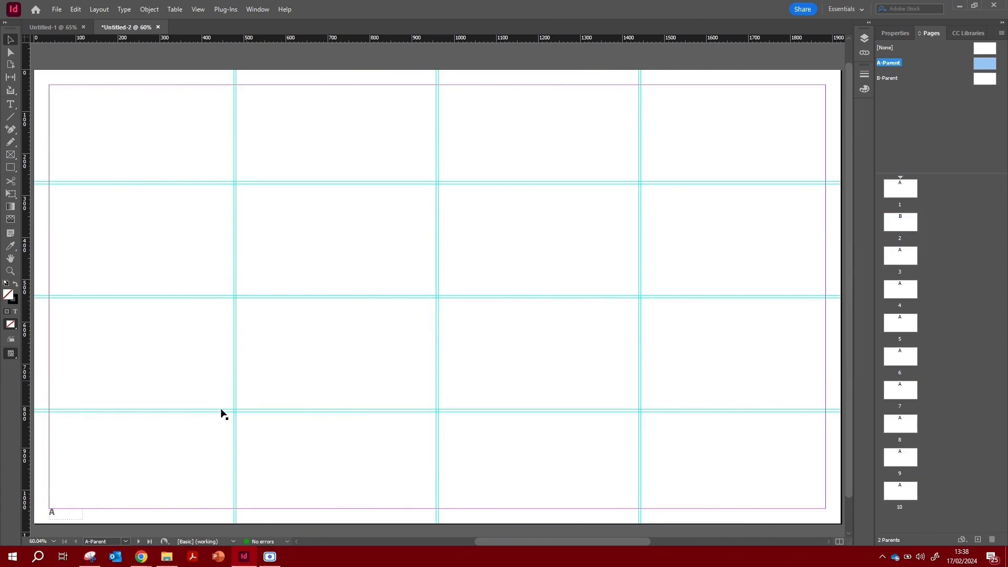
left_click(51, 513)
double_click(56, 518)
left_click_drag(60, 513, 42, 512)
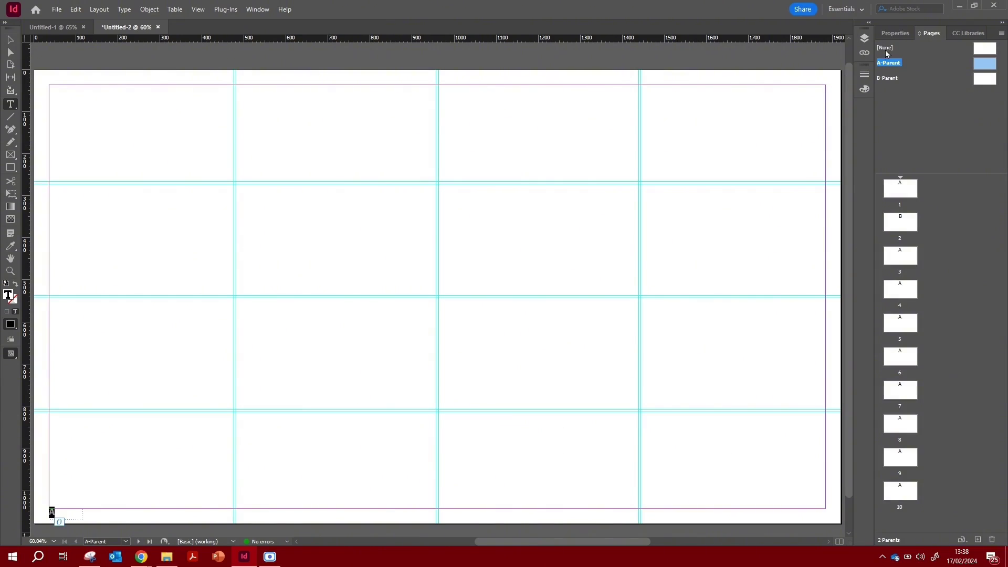
- Reduce the A-Parent marker to 16 pt and copy its frame
left_click(895, 33)
left_click(897, 228)
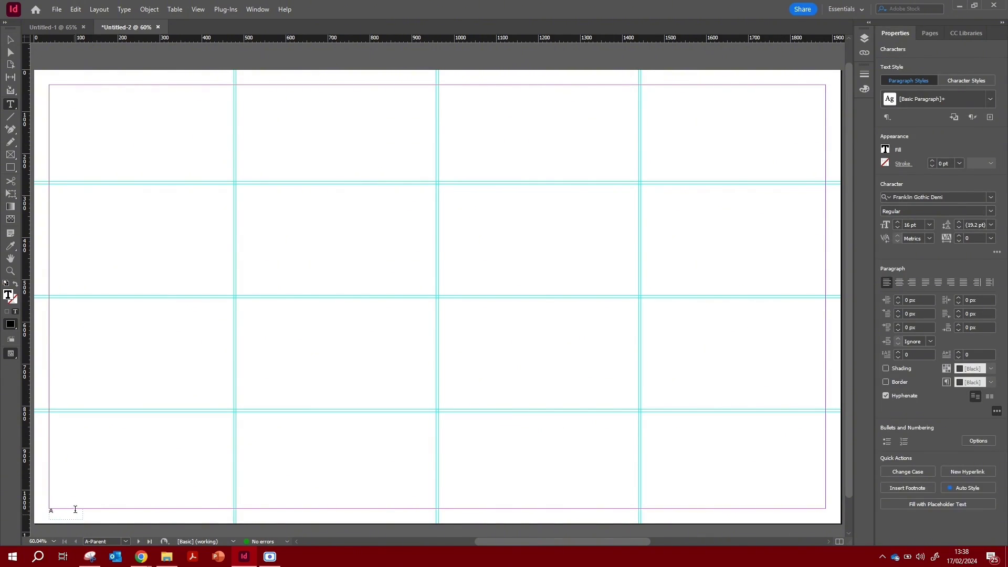
key("ctrl+c")
key("Escape")
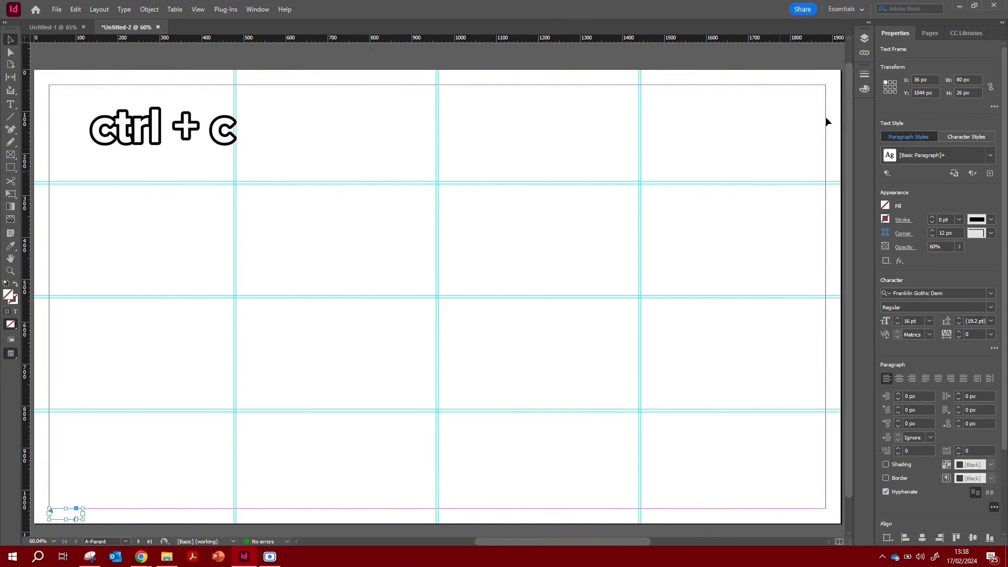
- Paste the 16 pt marker frame in place on B-Parent
left_click(930, 33)
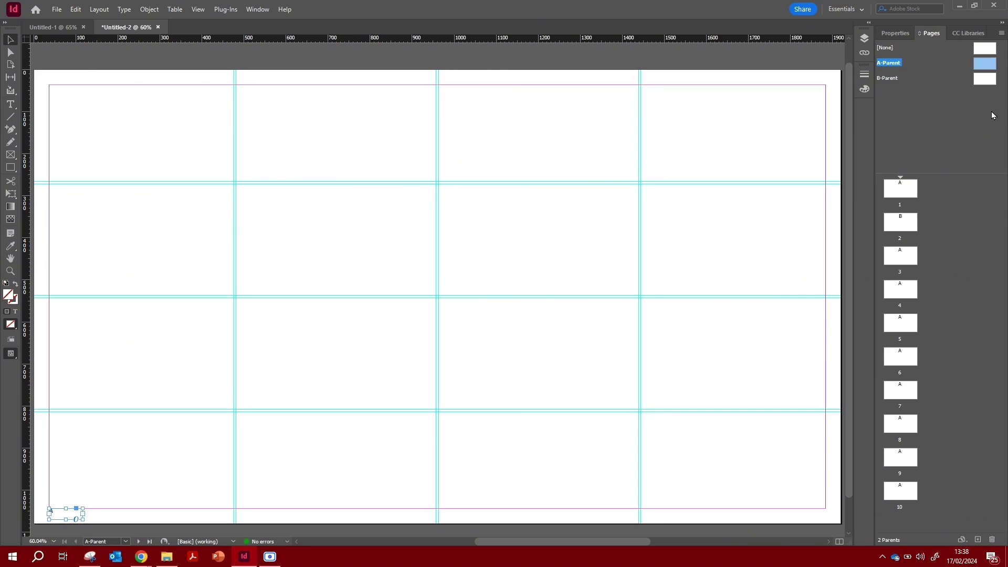
double_click(985, 78)
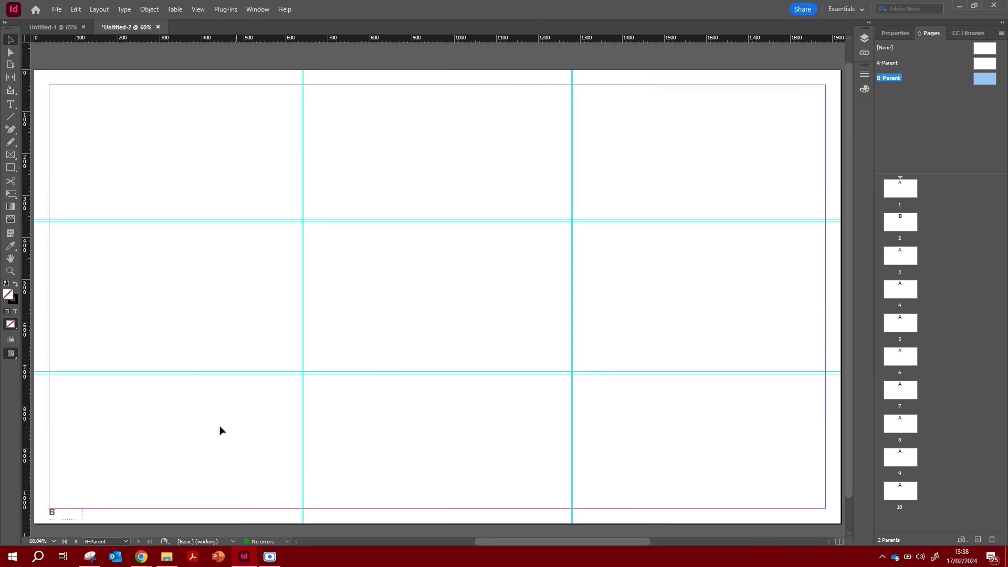
key("ctrl+alt+shift+v")
key("Delete")
key("ctrl+alt+shift+v")
left_click(136, 400)
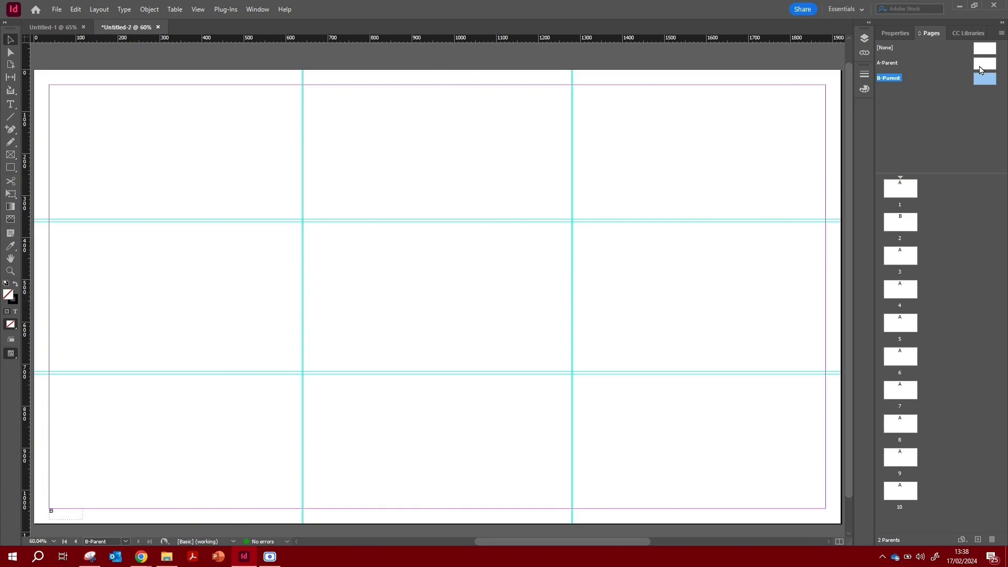
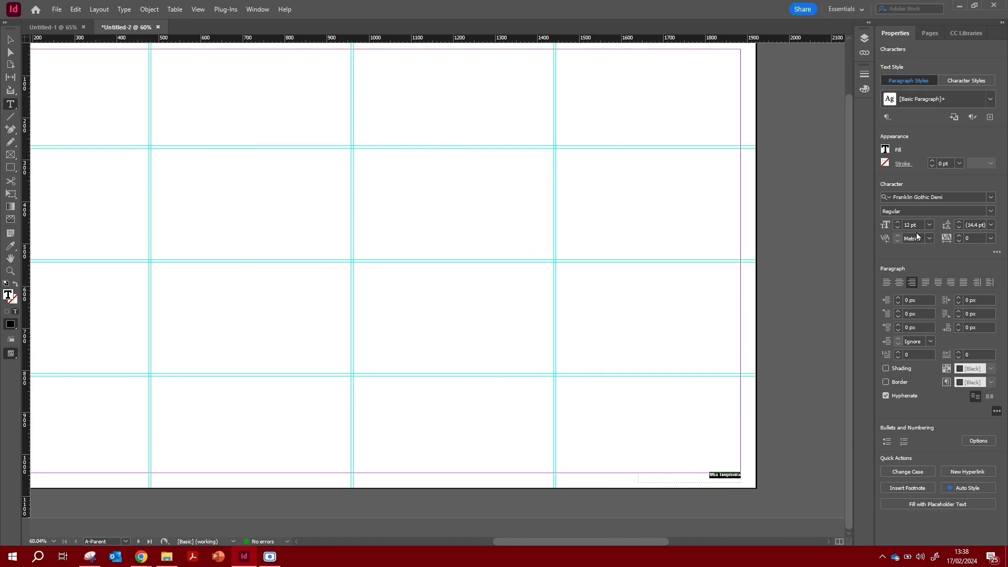
- Nudge the name caption's font size up one increment with the size spinner
left_click(897, 222)
- Bring the name caption to 16 pt and set its tracking to 100
left_click(897, 223)
left_click(897, 223)
left_click(898, 222)
left_click(990, 239)
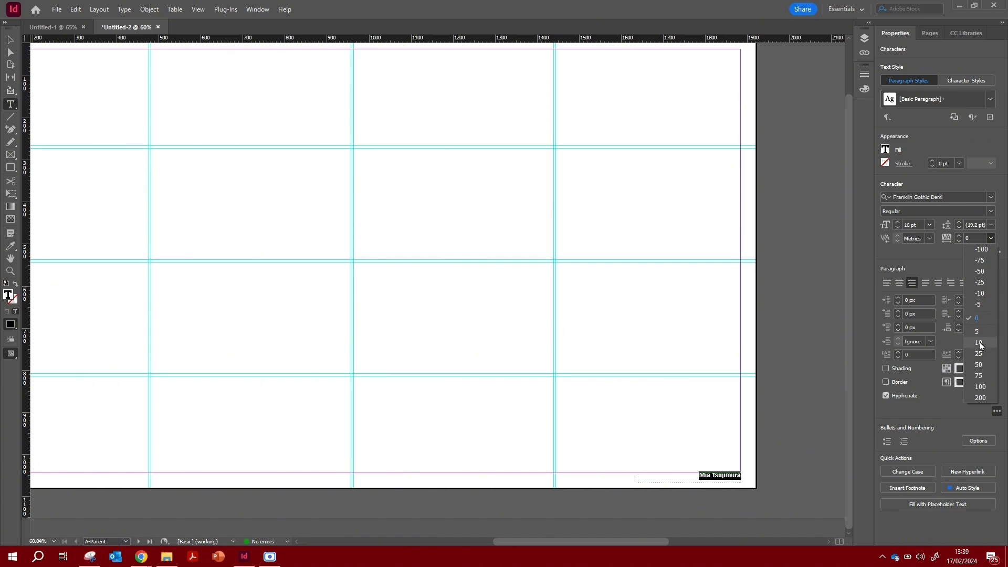
left_click(980, 365)
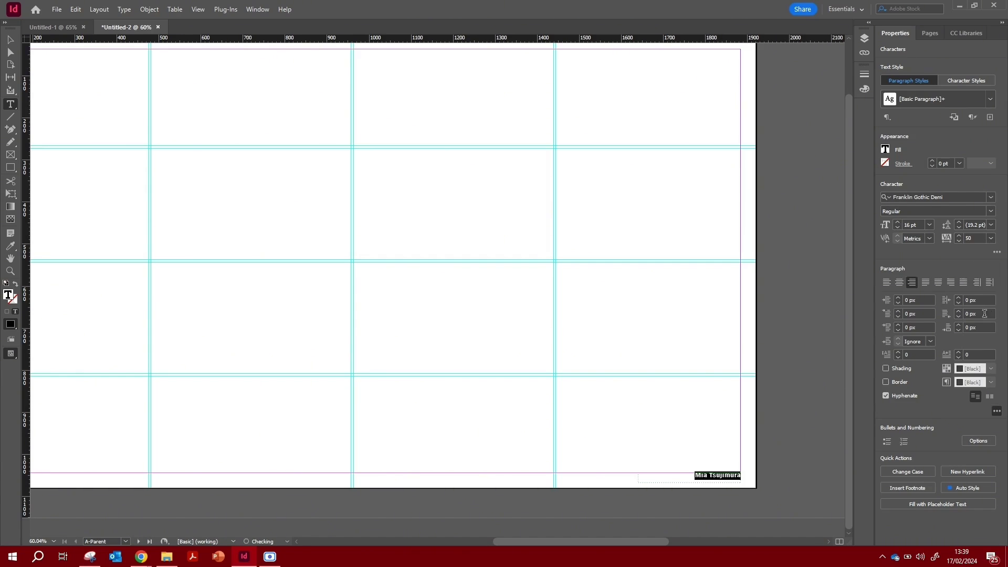
left_click(991, 239)
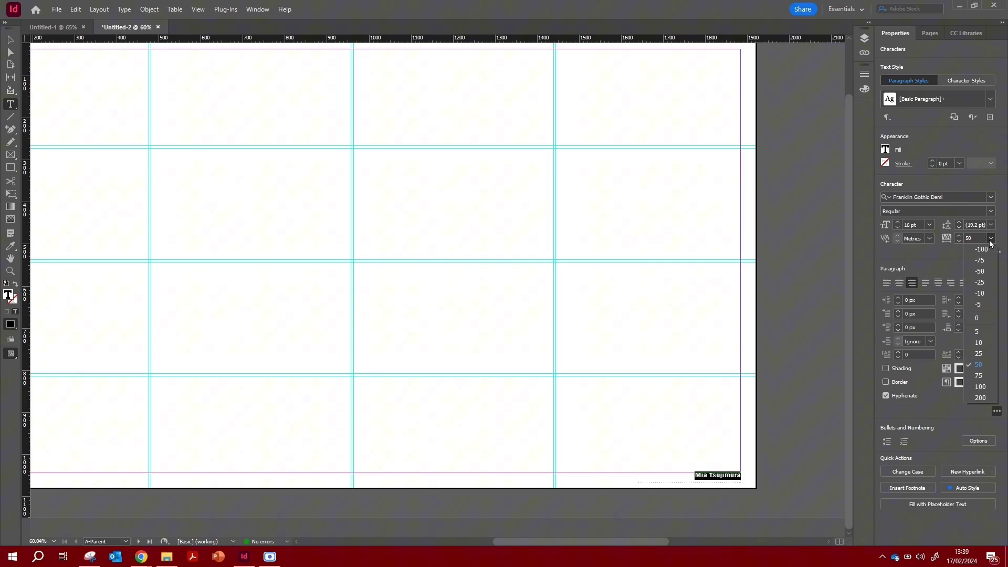
left_click(980, 387)
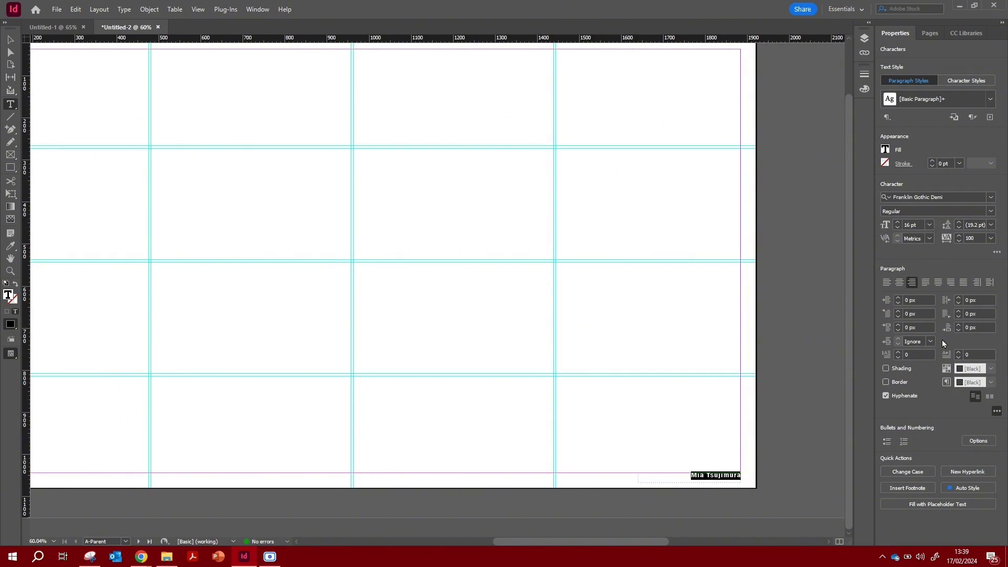
left_click(13, 41)
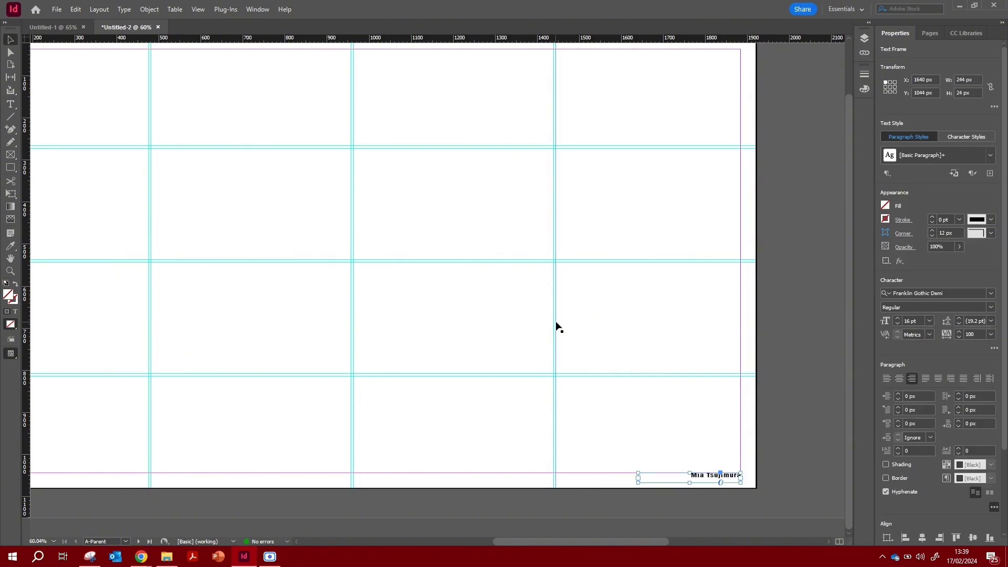
- Set the name caption frame's opacity to 60% via Effects > Transparency
left_click(555, 326)
right_click(709, 481)
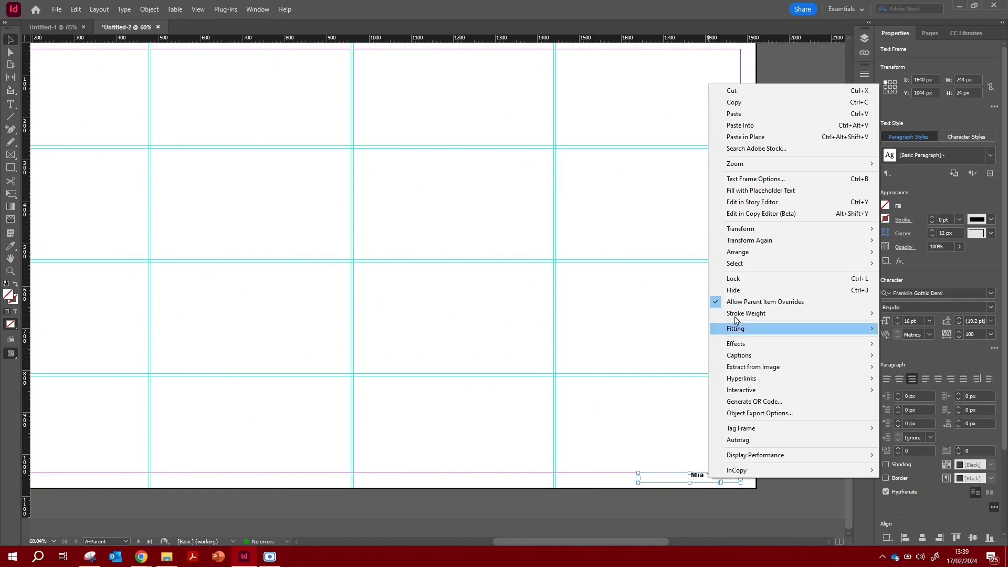
mouse_move(752, 344)
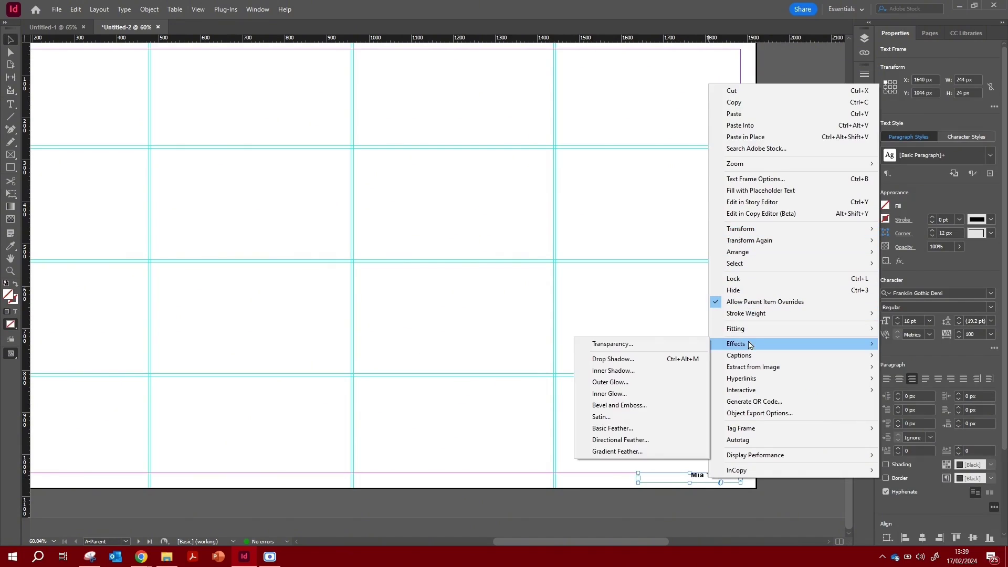
left_click(633, 344)
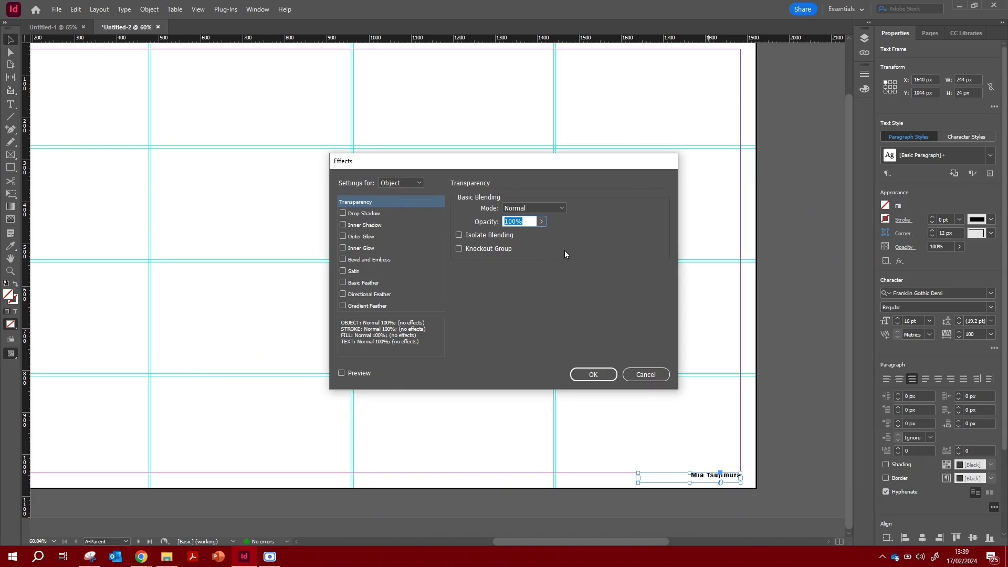
type("60")
left_click(587, 376)
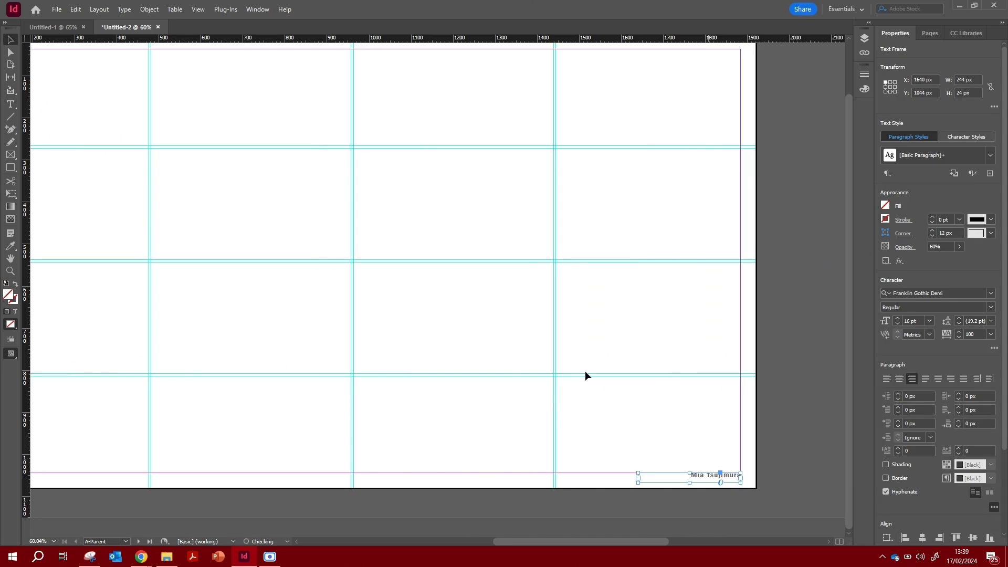
left_click(584, 348)
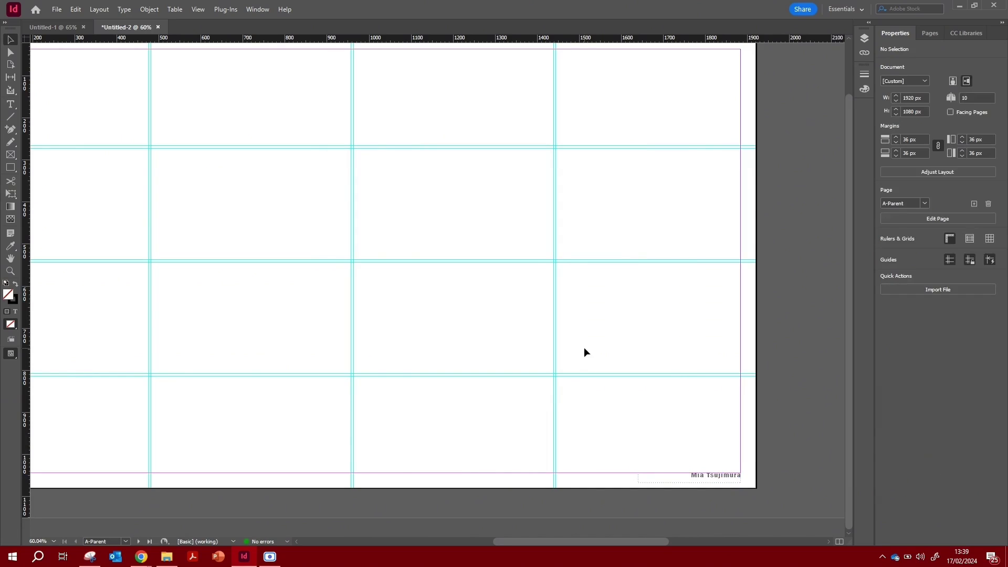
- Draw a line along the bottom margin left of the name caption with a 2 pt stroke
left_click(10, 118)
left_click_drag(640, 474, 687, 473)
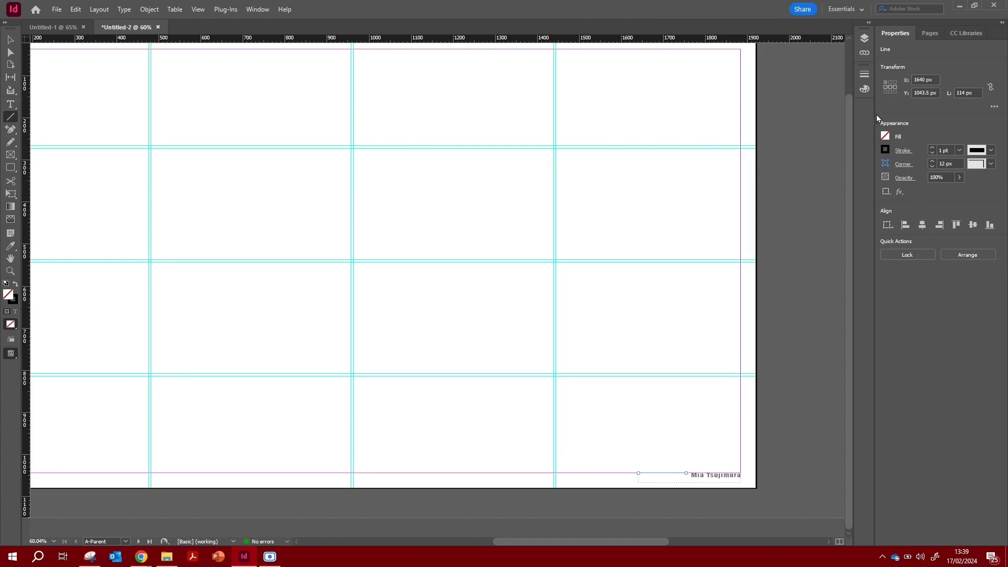
left_click(932, 148)
- Fade the new line to 60% opacity to match the caption
key("v")
key("ctrl+shift+a")
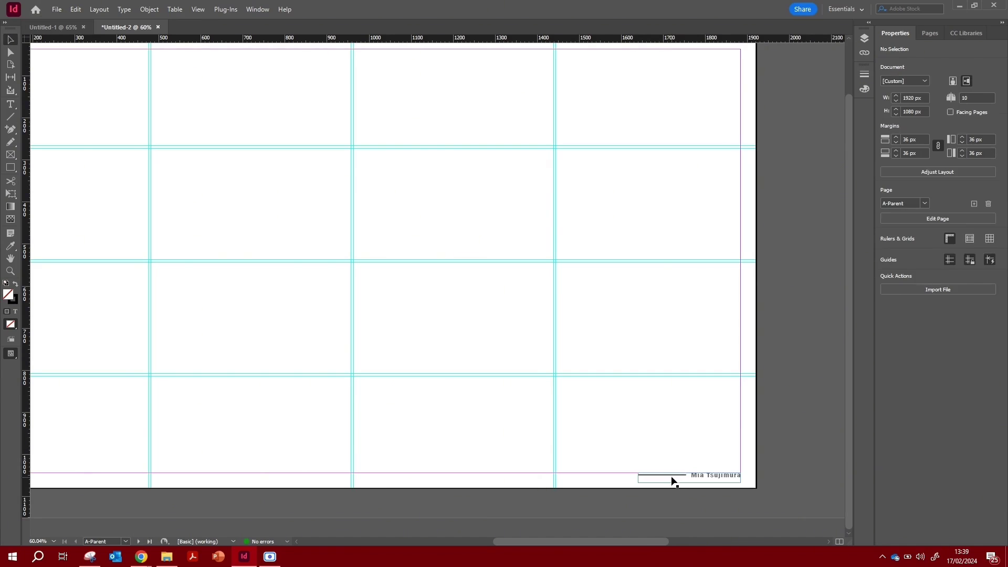
right_click(674, 479)
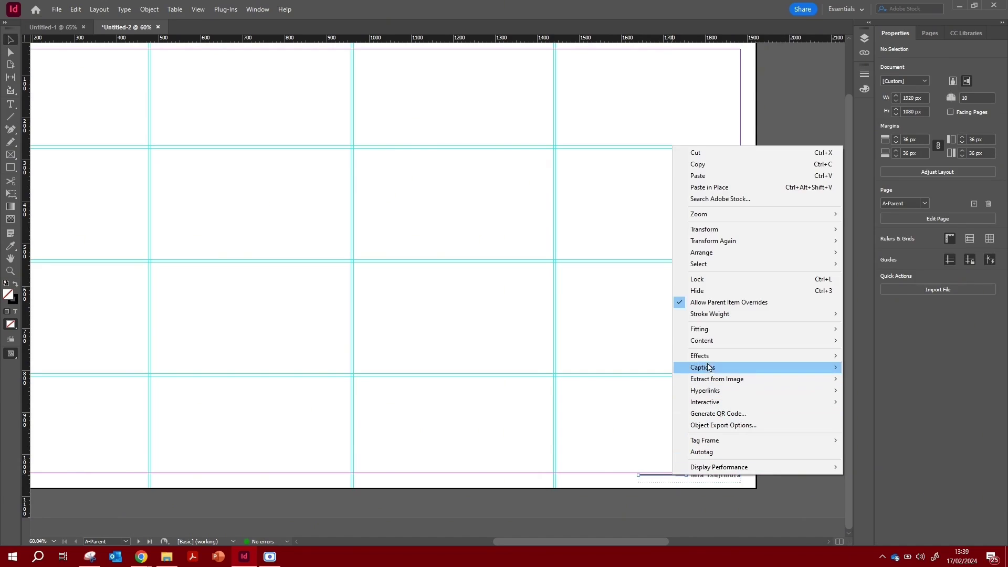
mouse_move(700, 355)
left_click(867, 356)
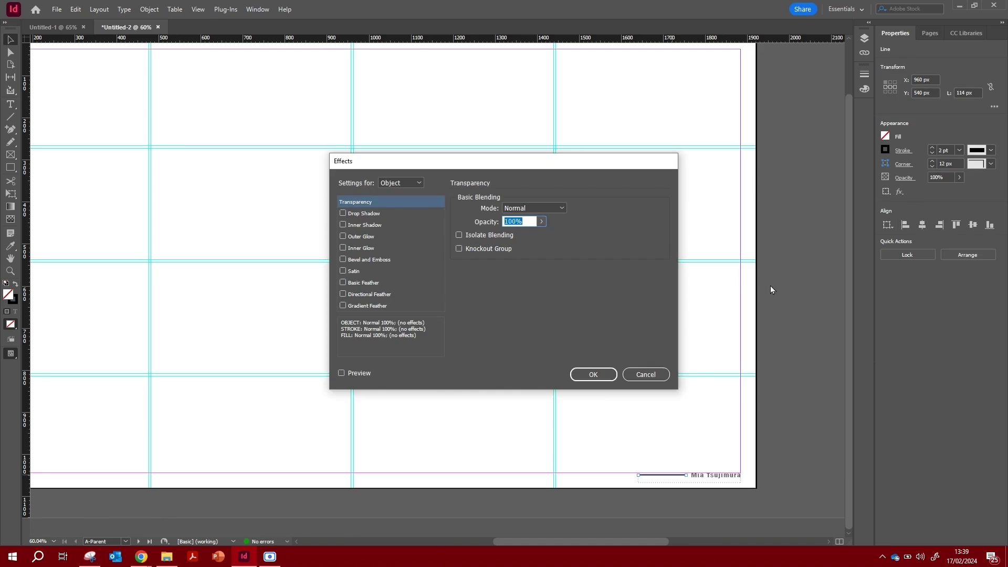
type("60")
left_click(590, 375)
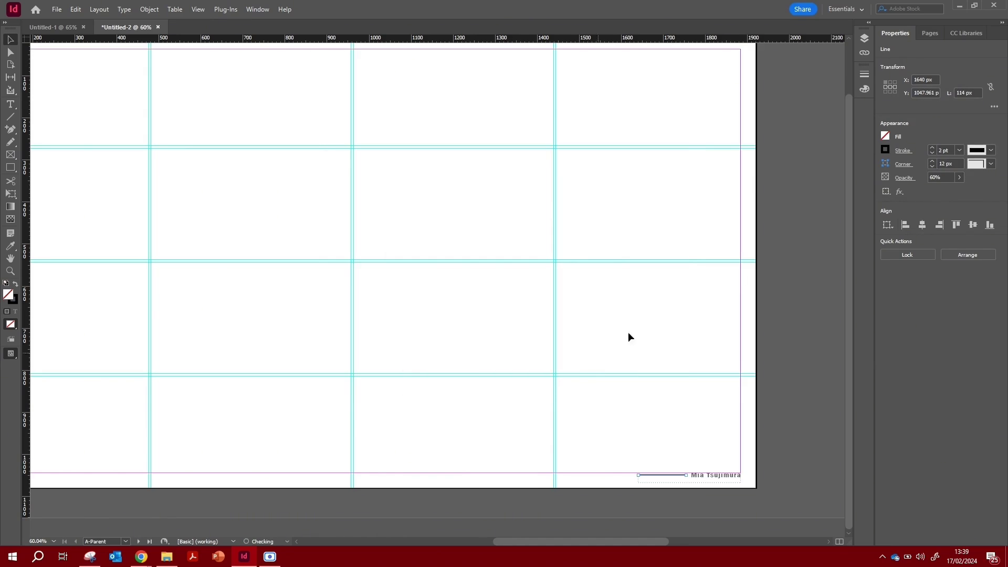
left_click(668, 315)
left_click(723, 480)
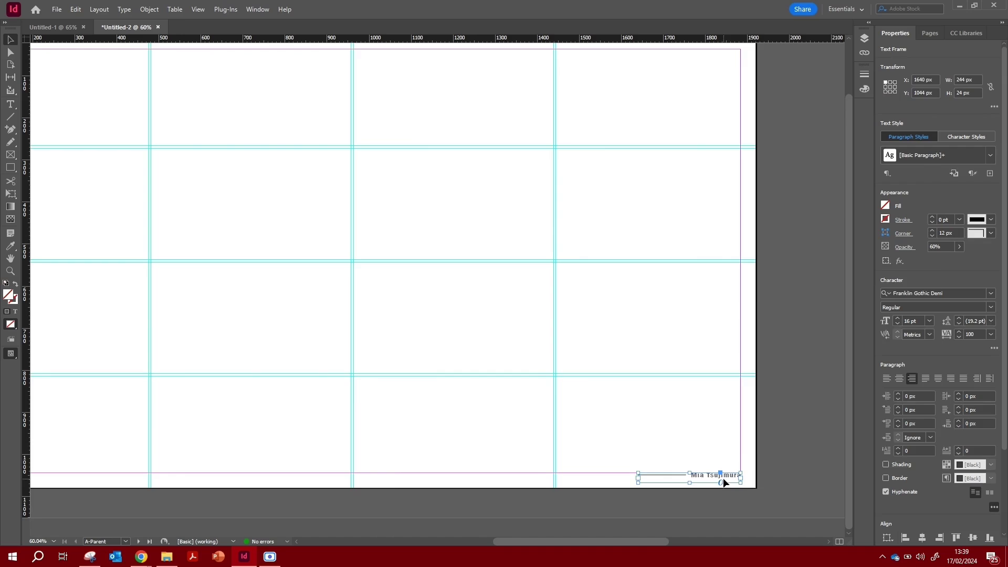
- Duplicate the line and name caption and place the copy at the page's top-right corner
left_click(731, 451)
left_click_drag(731, 451, 654, 486)
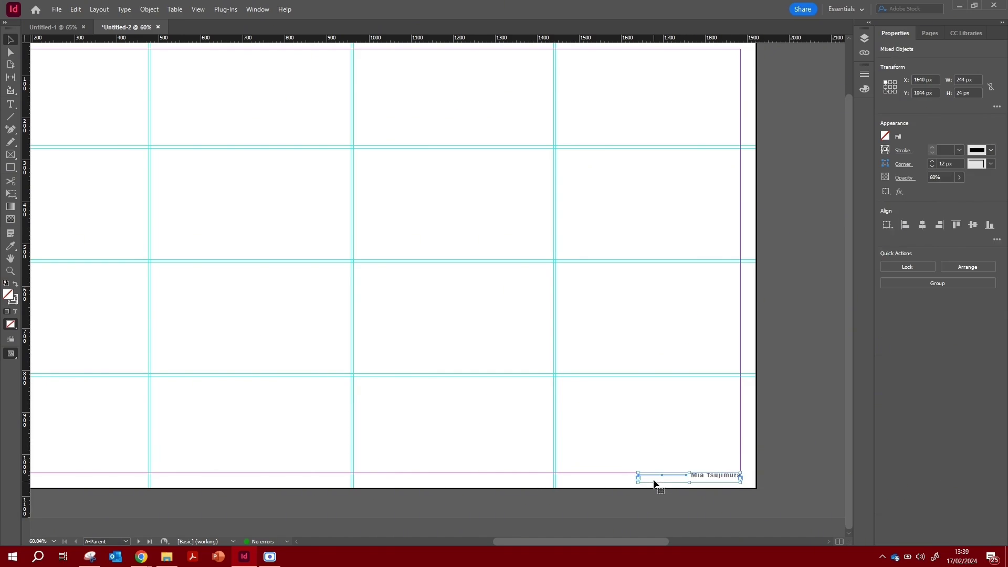
scroll(652, 367, "up", 2)
key("ctrl+v")
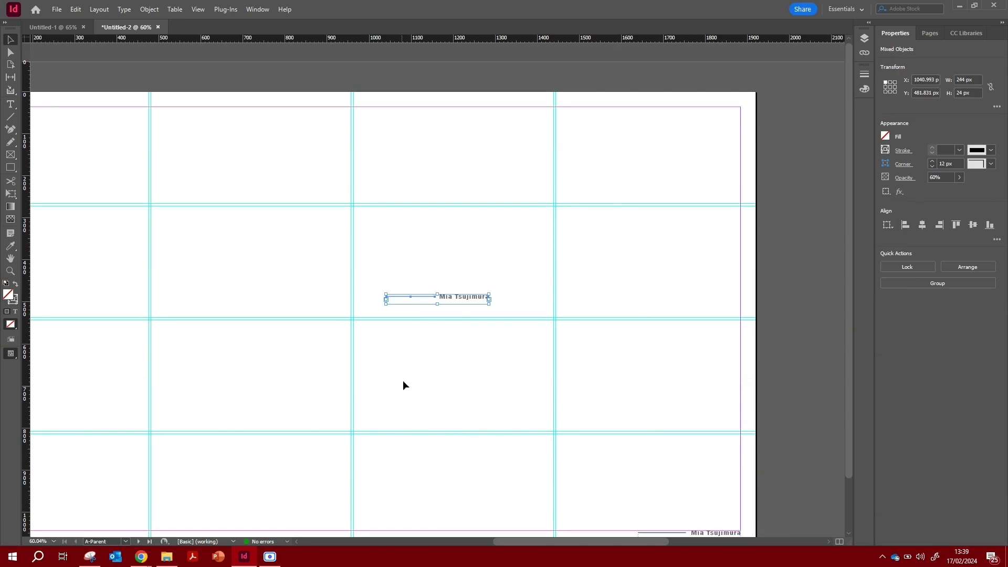
left_click_drag(459, 300, 743, 101)
- Retype the copied caption as 'Portfolio', nudge it to the right margin, and copy its frame
double_click(714, 102)
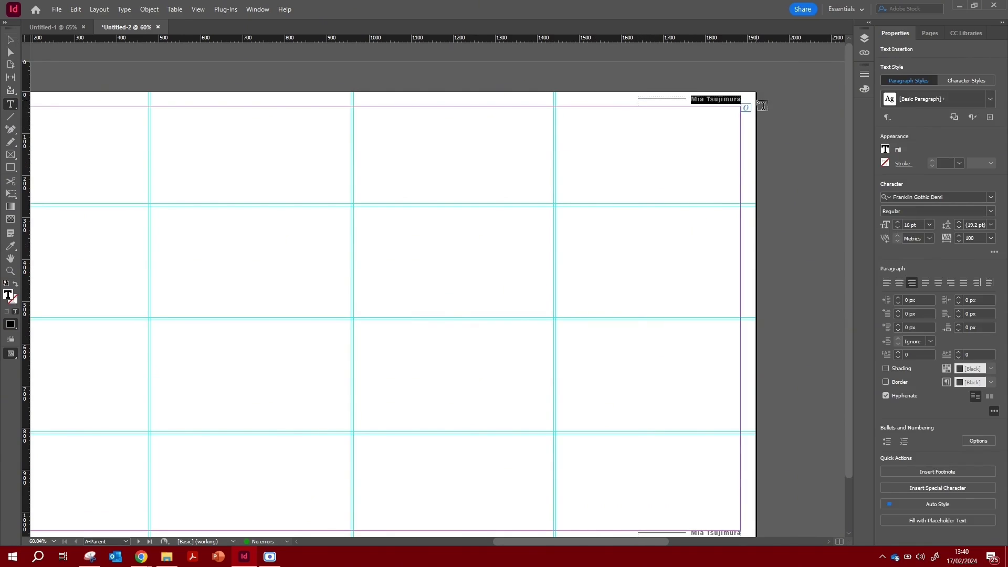
key("BackSpace")
type("Portfolio")
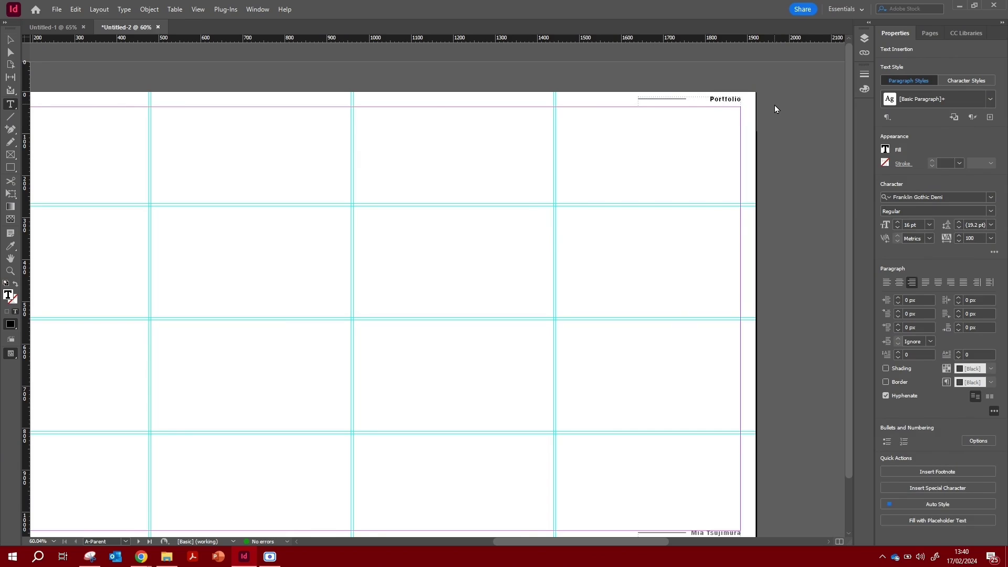
key("Escape")
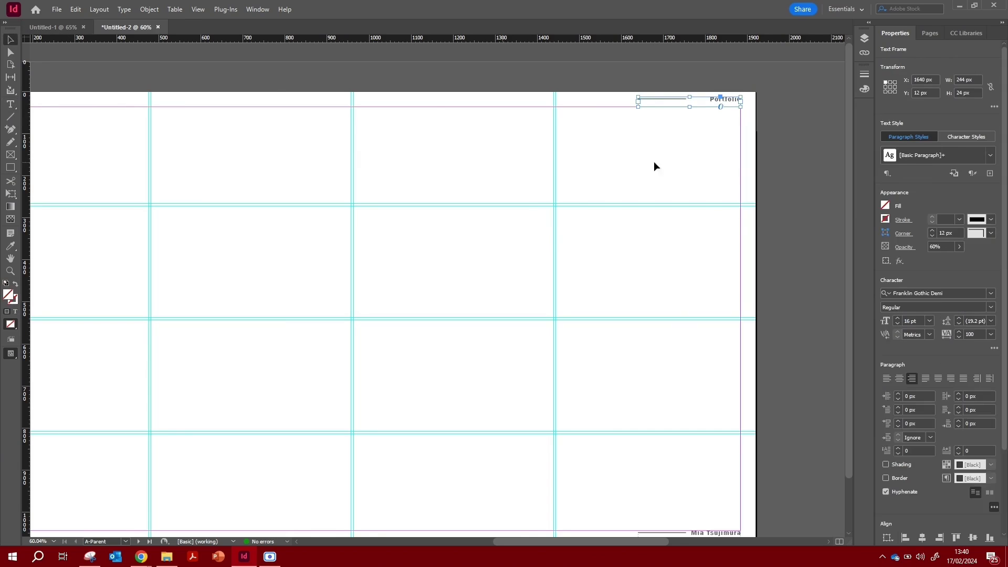
left_click(690, 111)
left_click_drag(679, 101, 698, 98)
left_click(731, 111)
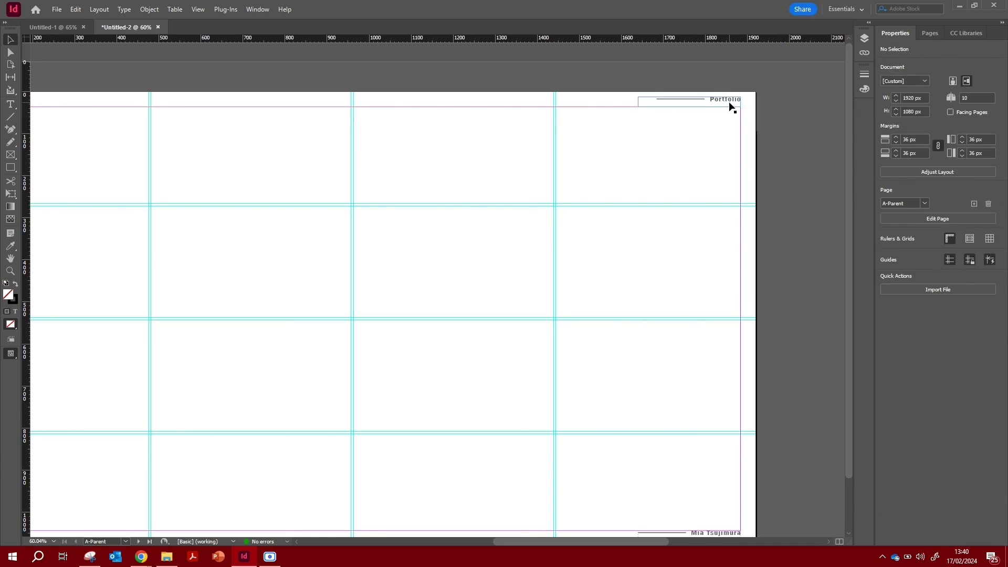
left_click(737, 101)
key("ctrl+c")
scroll(546, 224, "left", 5)
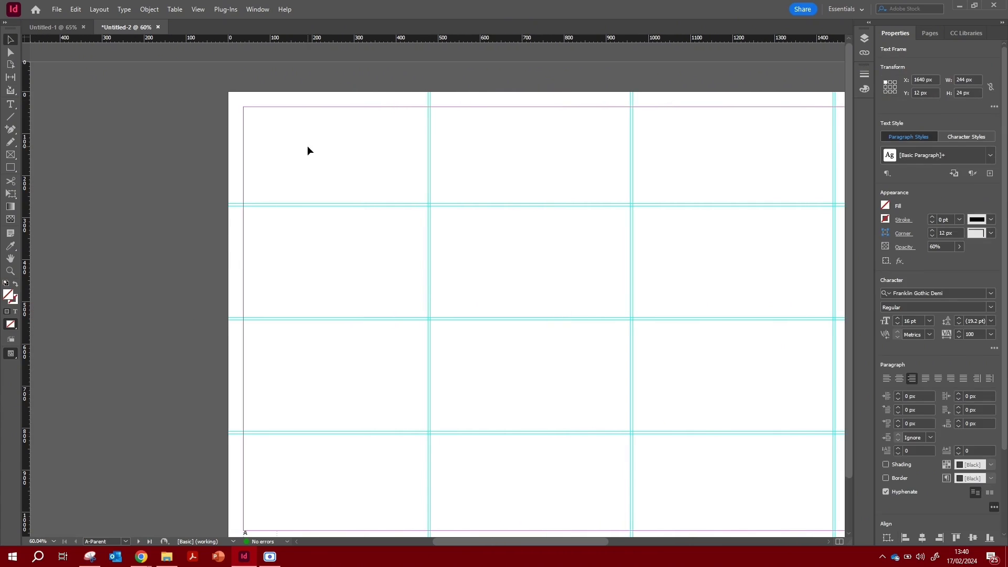
- Paste the Portfolio frame at the top-left corner, left-align it and retype it as '2019- 2024'
key("ctrl+v")
left_click_drag(475, 295, 159, 94)
key("ctrl+shift+l")
double_click(266, 96)
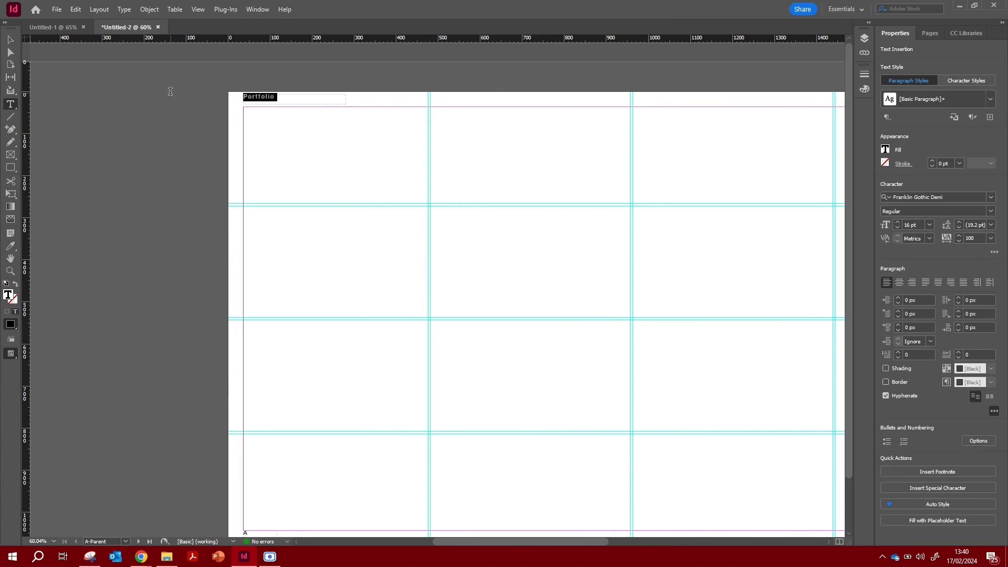
type("2019- 2024")
key("ctrl+0")
key("Escape")
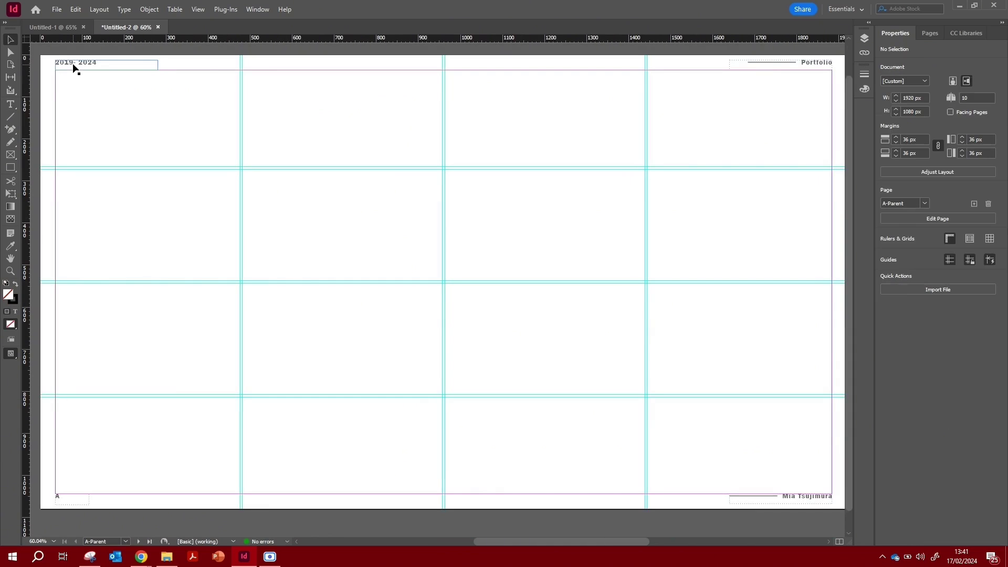
left_click(72, 64)
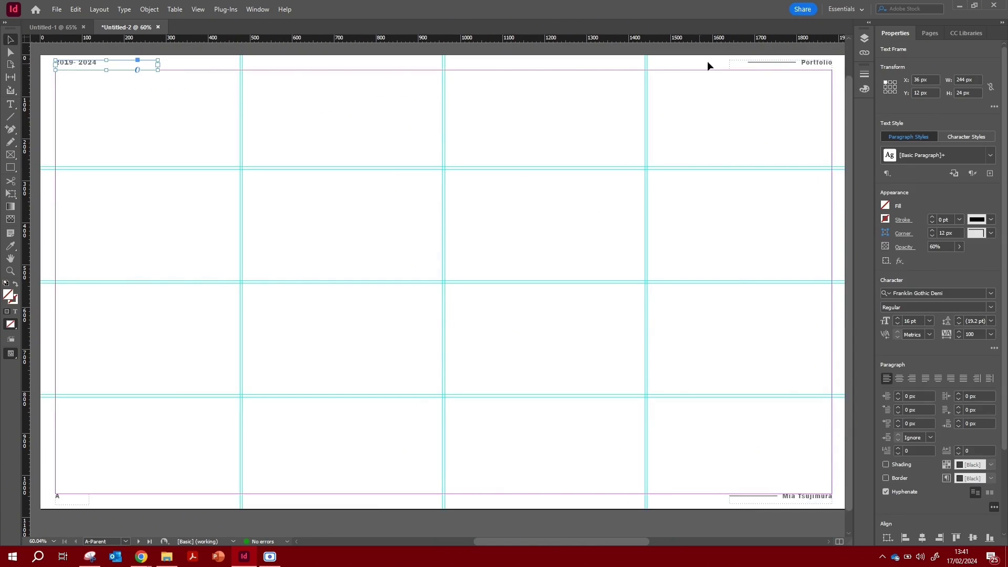
left_click(749, 64, "shift")
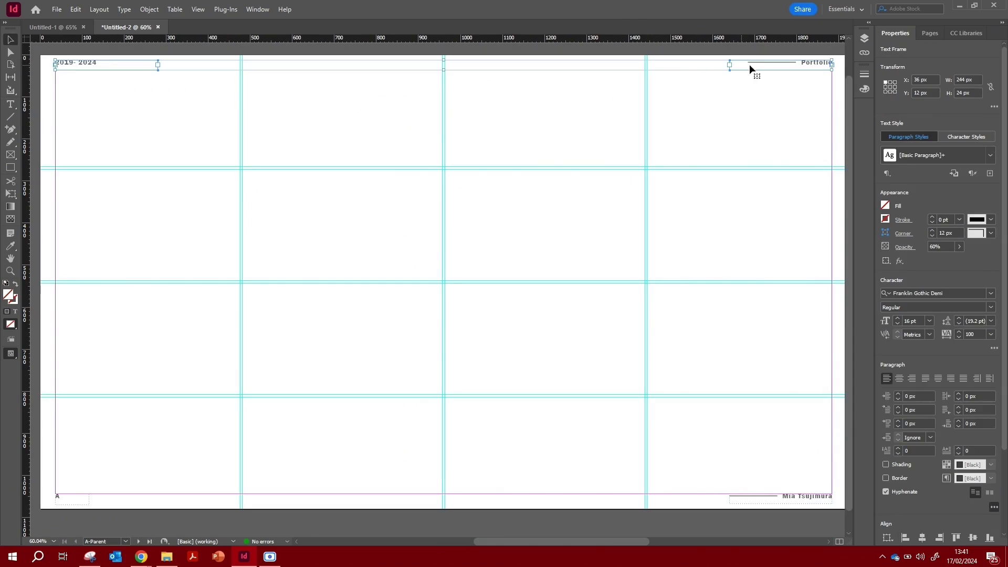
- Select the A-Parent's year, Portfolio and name caption frames along with their lines
left_click(755, 63, "shift")
left_click(756, 499, "shift")
left_click(824, 506, "shift")
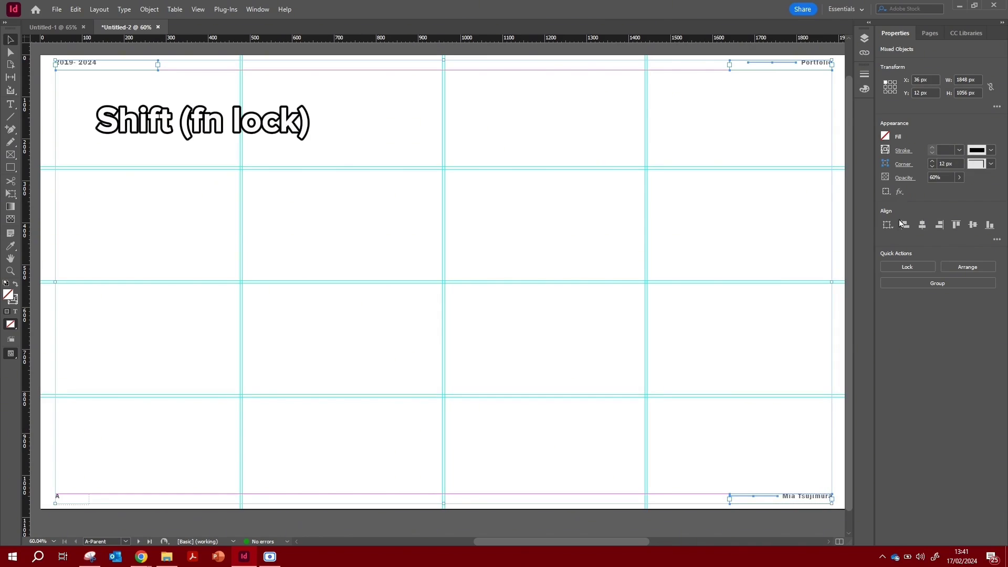
- Paste the header and footer in place on B-Parent, then return to page 1
left_click(925, 35)
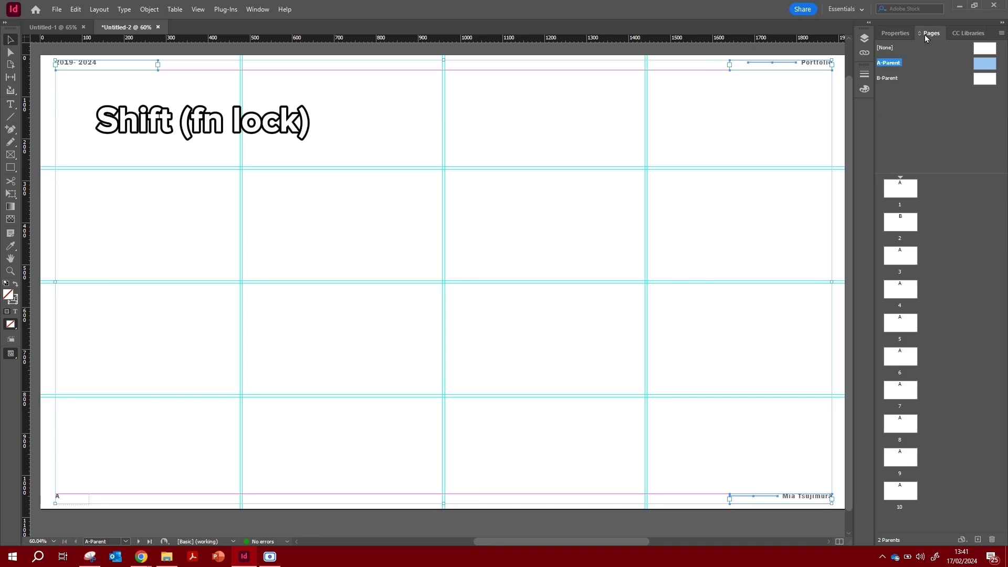
key("ctrl+c")
double_click(984, 80)
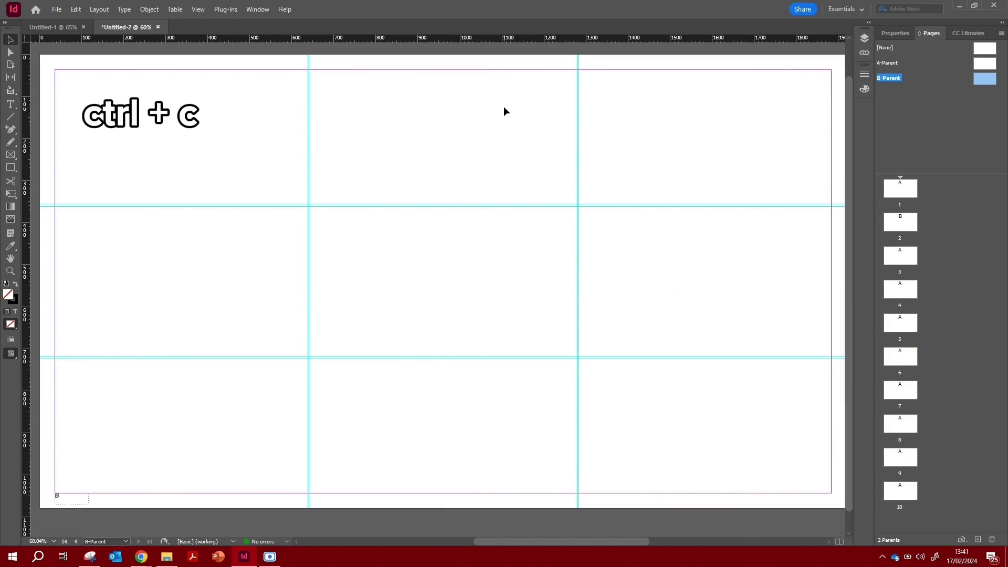
key("ctrl+shift+alt+v")
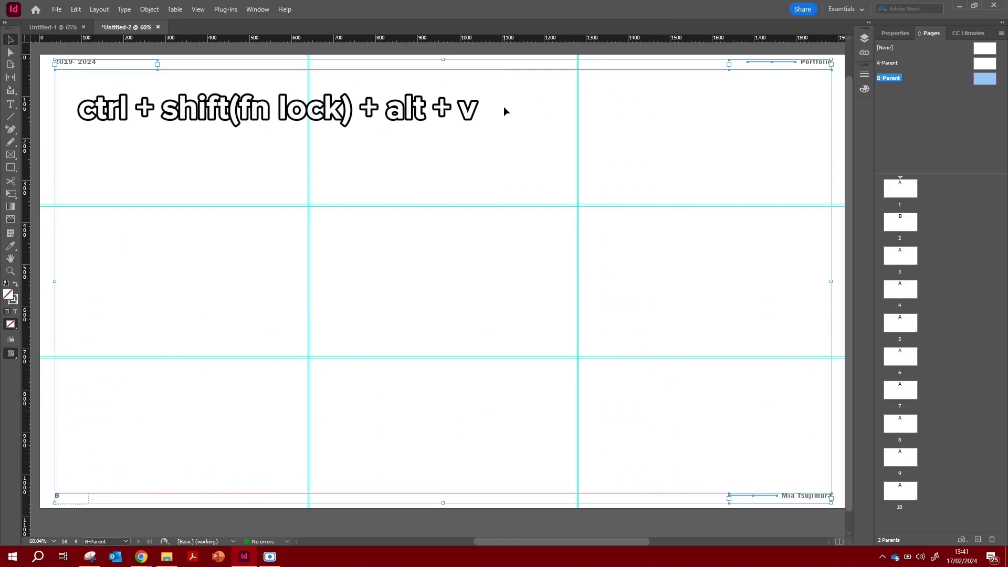
left_click(503, 106)
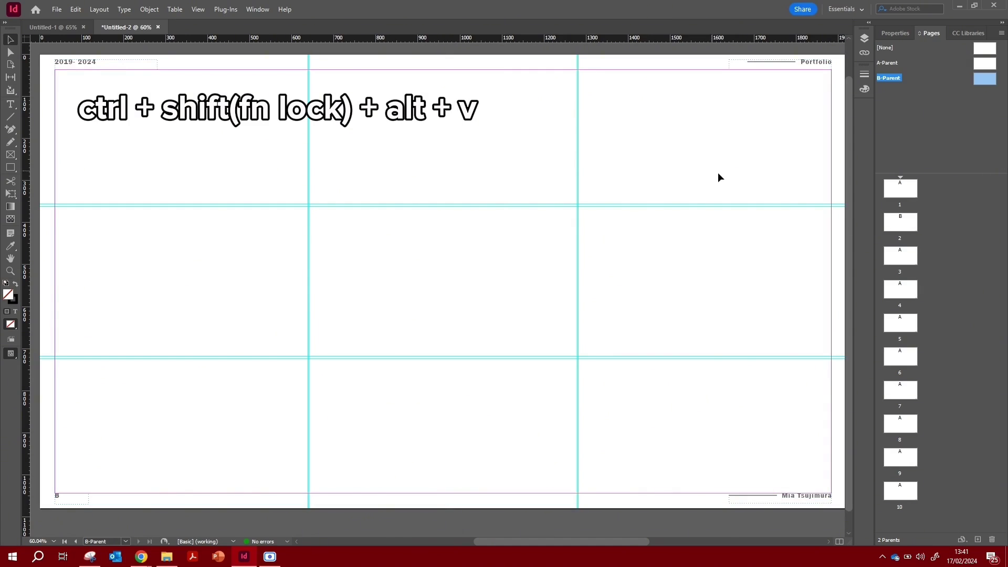
double_click(915, 191)
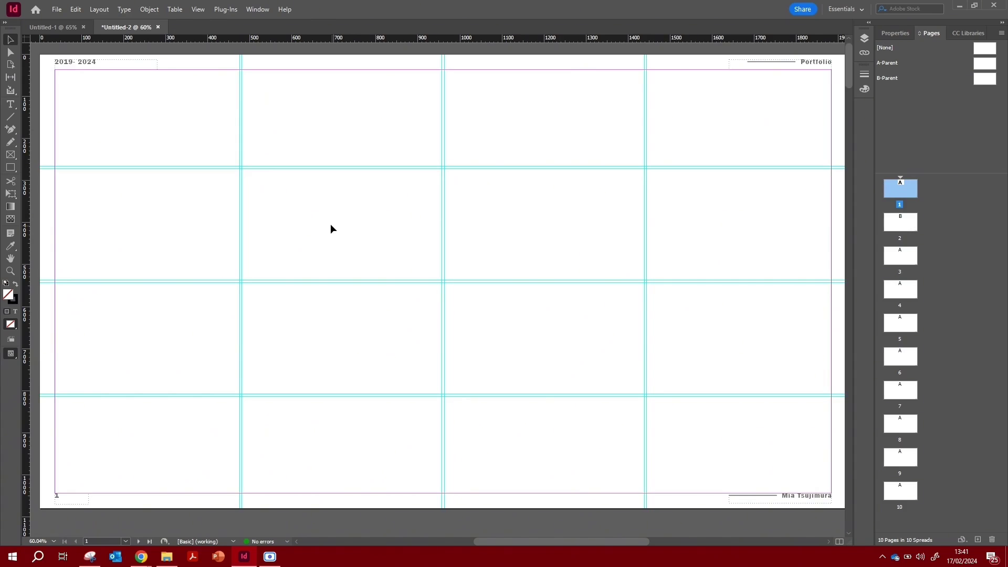
- Review pages 1 and 2 in Preview screen mode, then switch back to Normal view
left_click(10, 355)
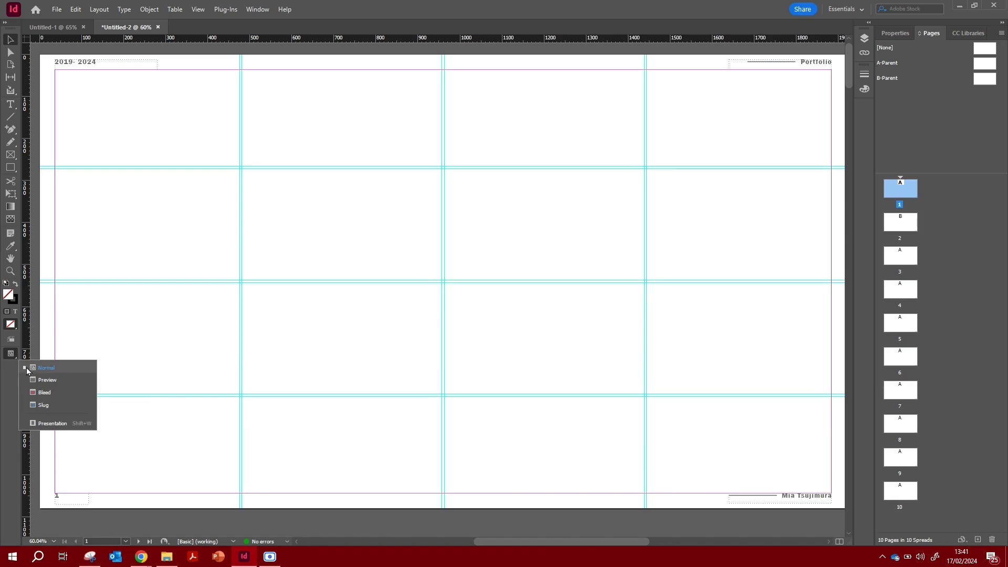
left_click(43, 380)
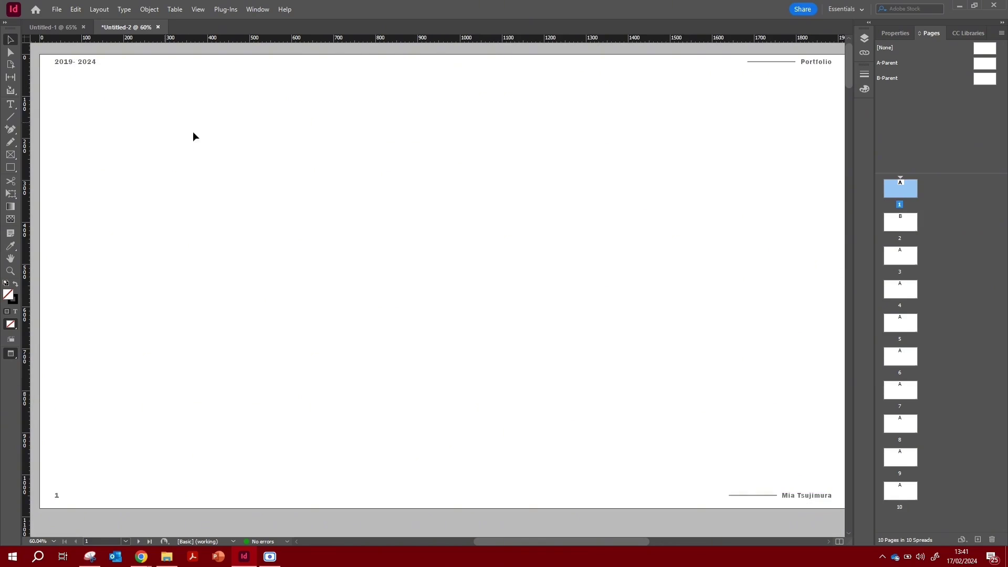
scroll(257, 144, "down", 2)
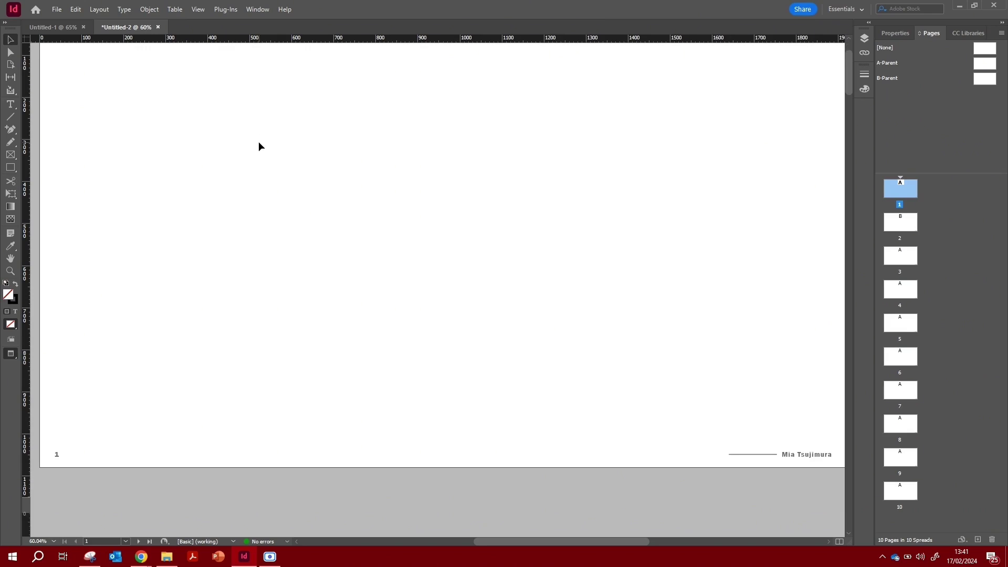
scroll(162, 402, "down", 10)
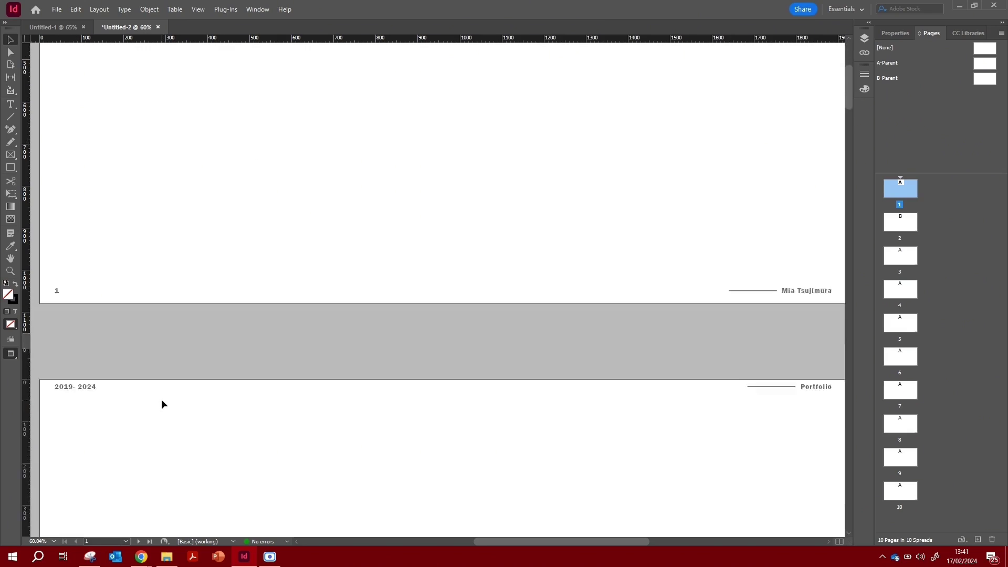
scroll(161, 404, "down", 10)
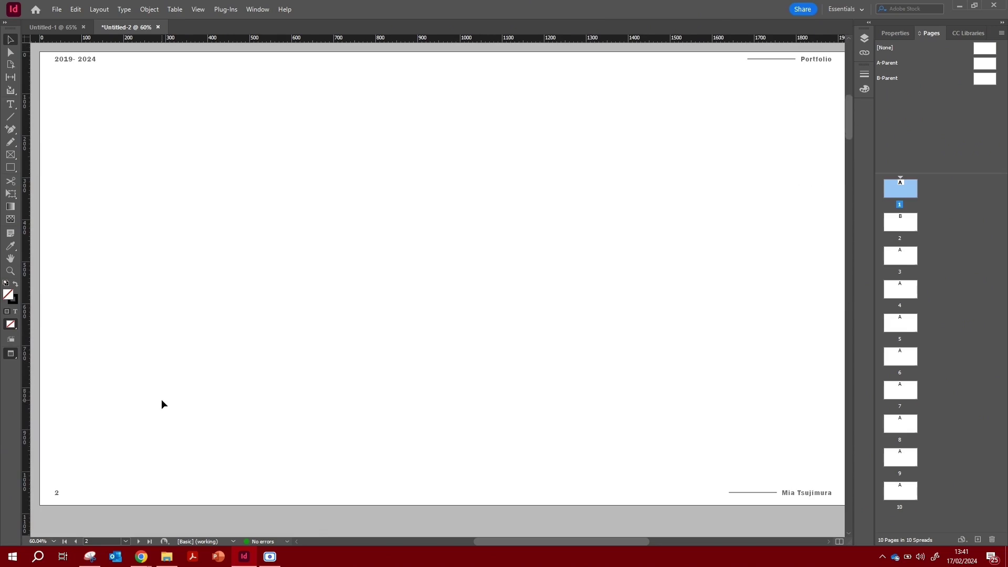
right_click(10, 353)
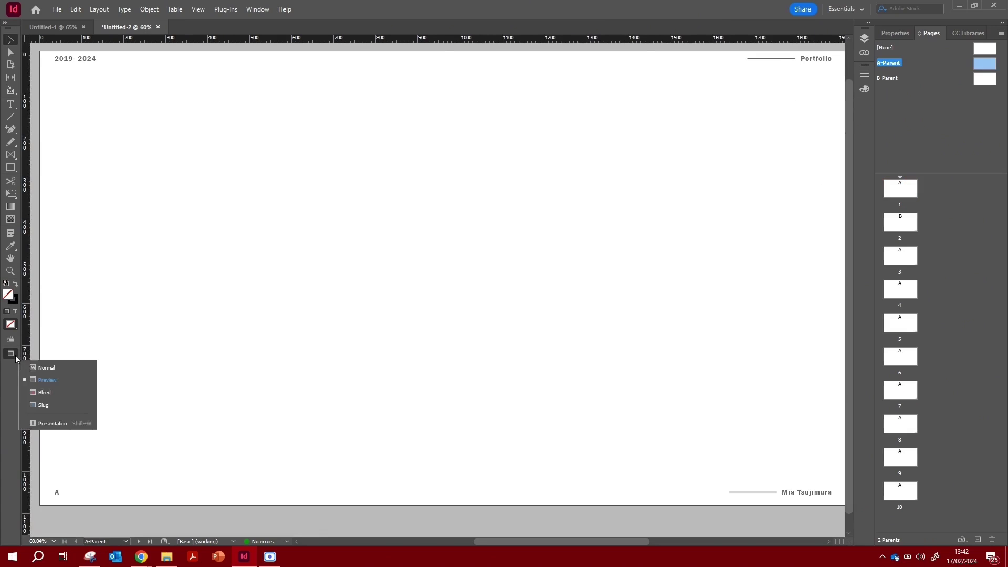
left_click(37, 364)
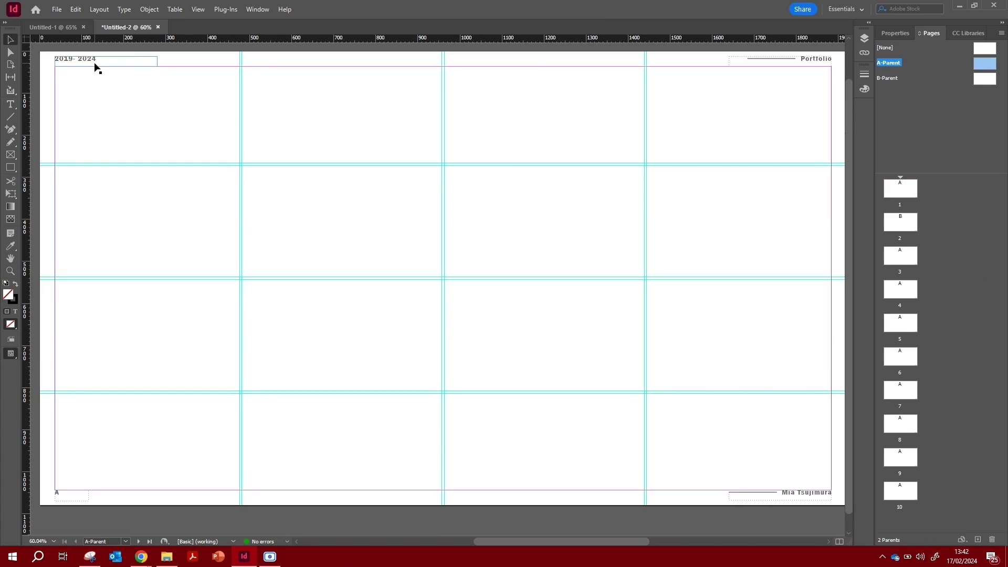
- Move the 2019- 2024 label to the top right beside Portfolio and right-align it
left_click_drag(95, 63, 761, 63)
left_click(900, 378)
left_click(912, 378)
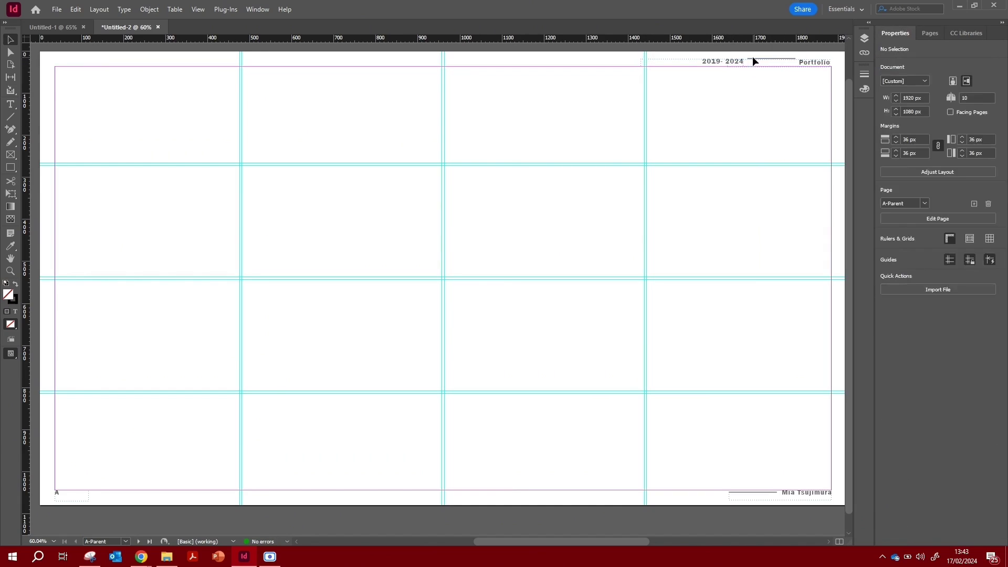
left_click(623, 204)
- Paste the updated header in place on B-Parent and scroll through the pages
left_click(736, 493)
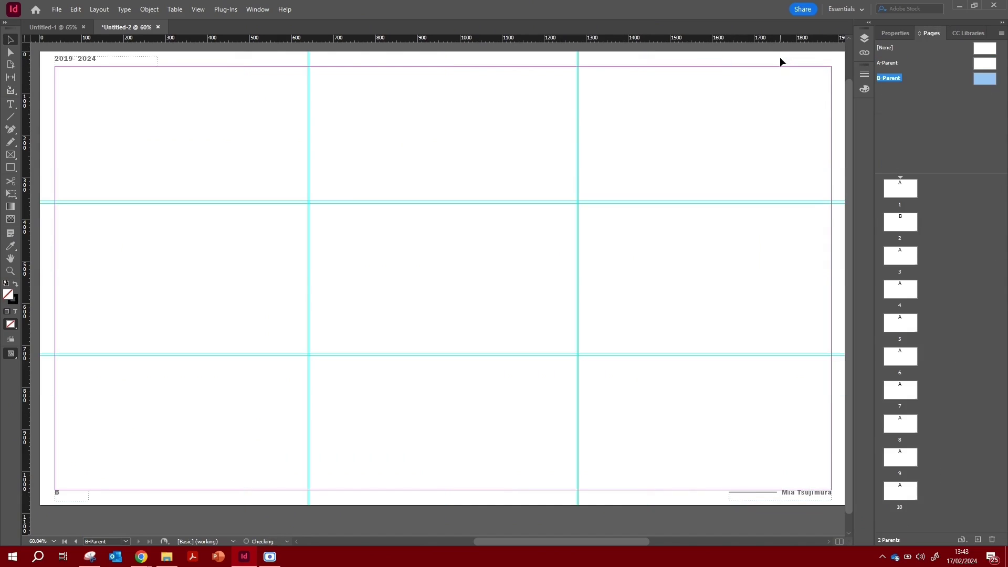
key("ctrl+alt+shift+v")
double_click(900, 188)
scroll(338, 274, "down", 3)
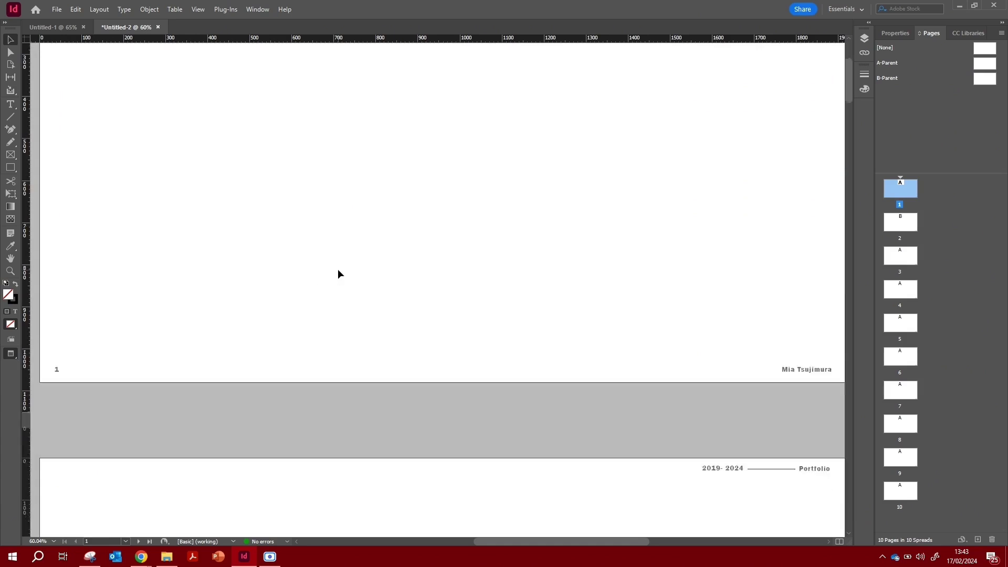
scroll(338, 273, "down", 15)
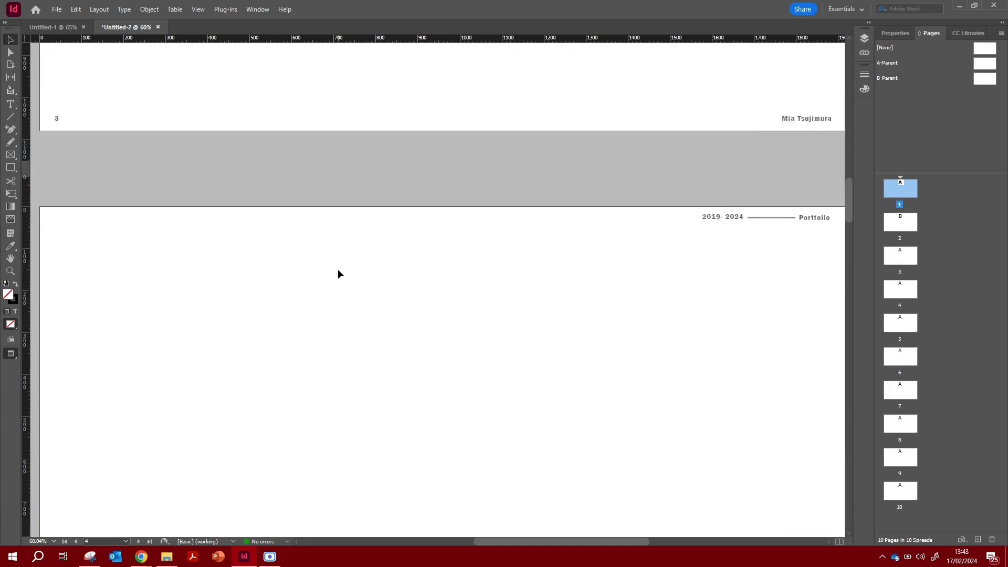
scroll(338, 274, "up", 15)
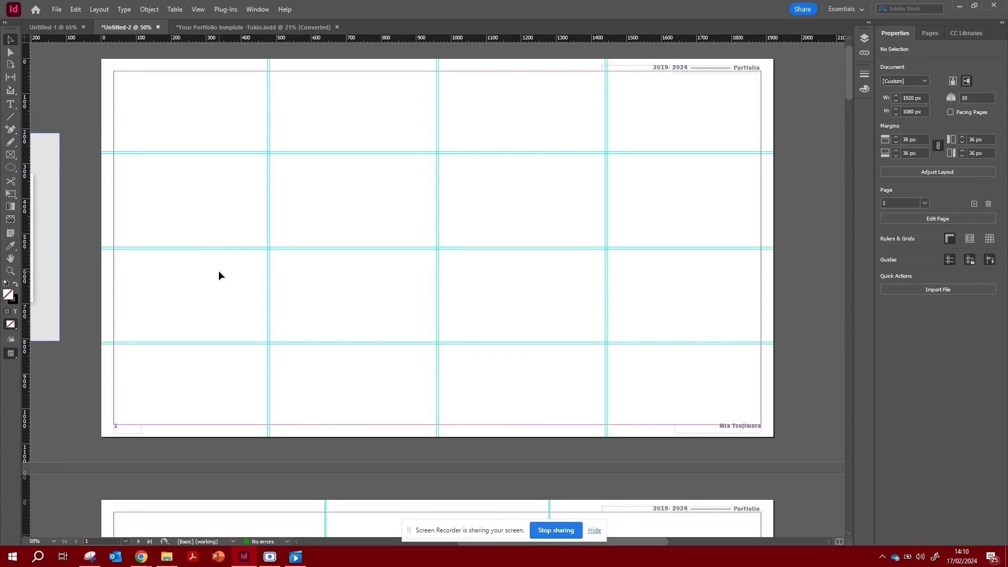
left_click_drag(225, 272, 566, 313)
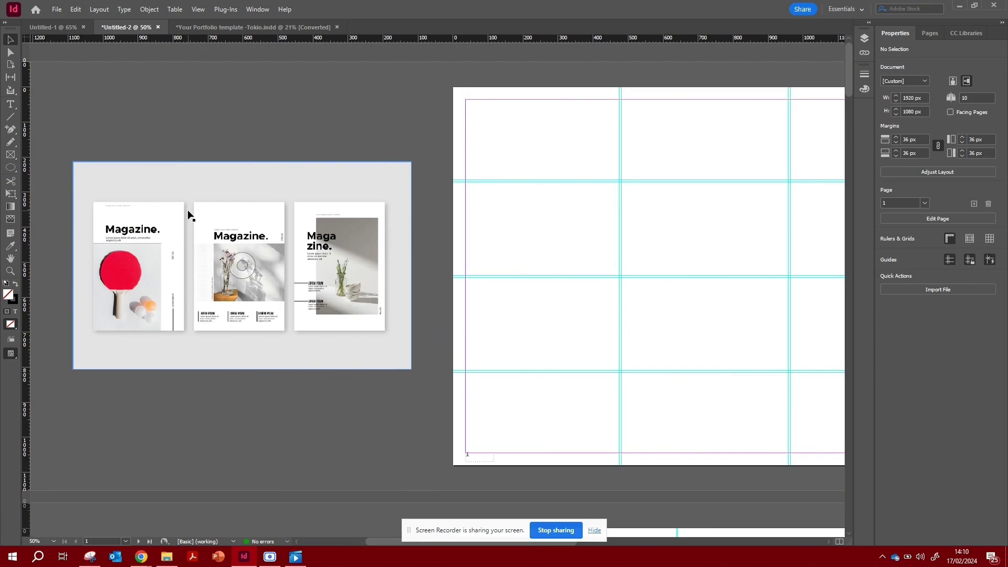
key("ctrl+equal")
key("ctrl+equal")
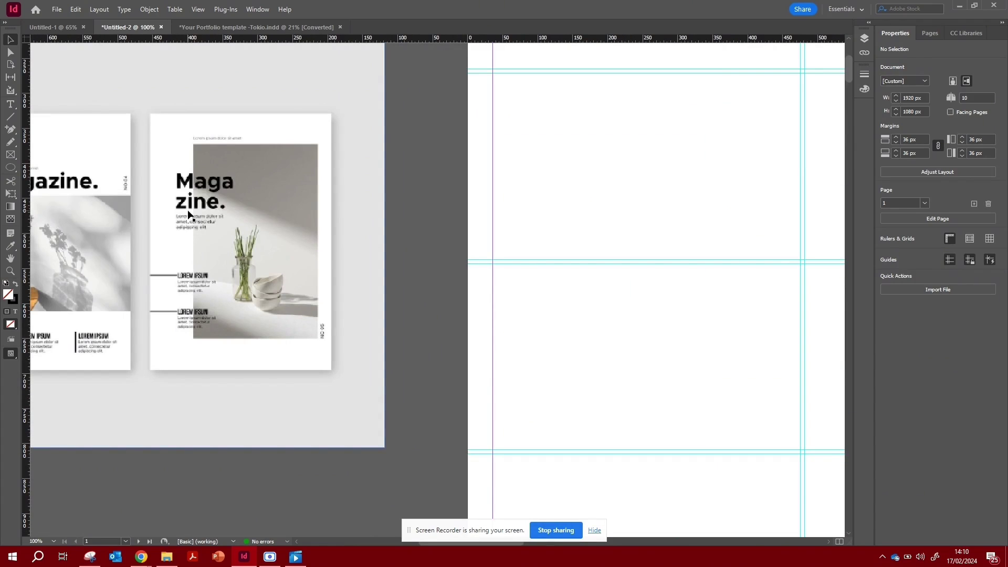
left_click_drag(188, 214, 333, 228)
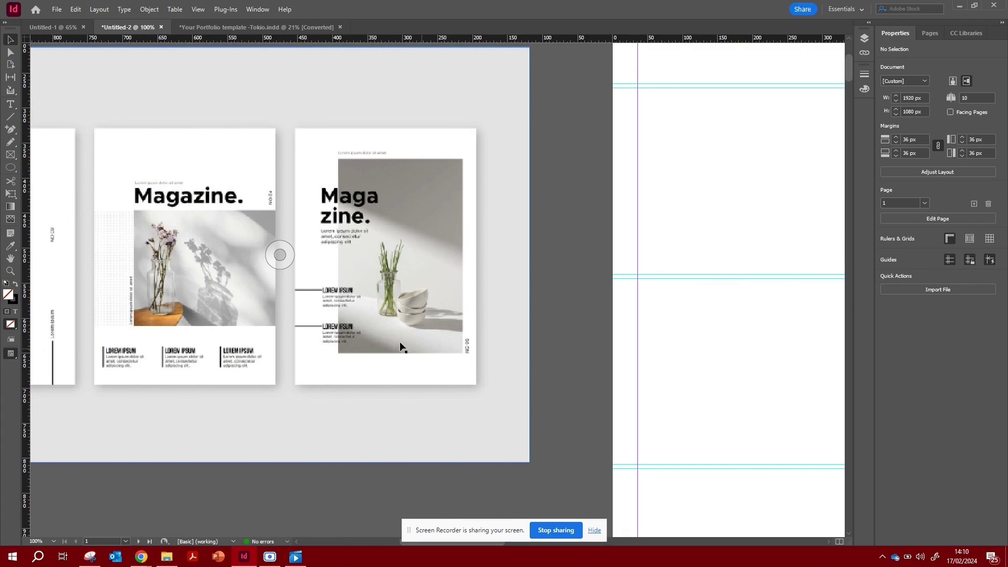
left_click_drag(608, 248, 409, 255)
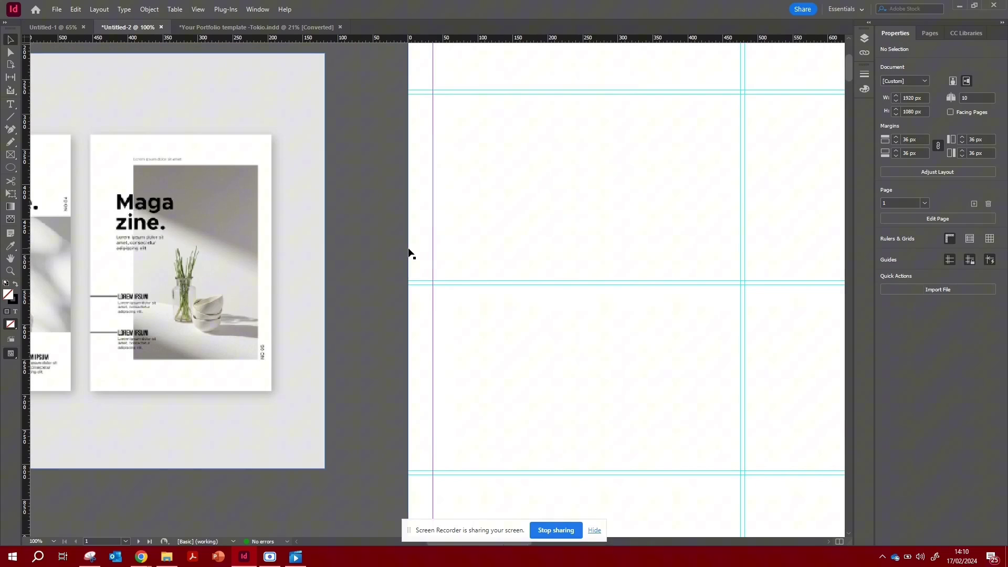
key("ctrl+minus")
key("ctrl+minus")
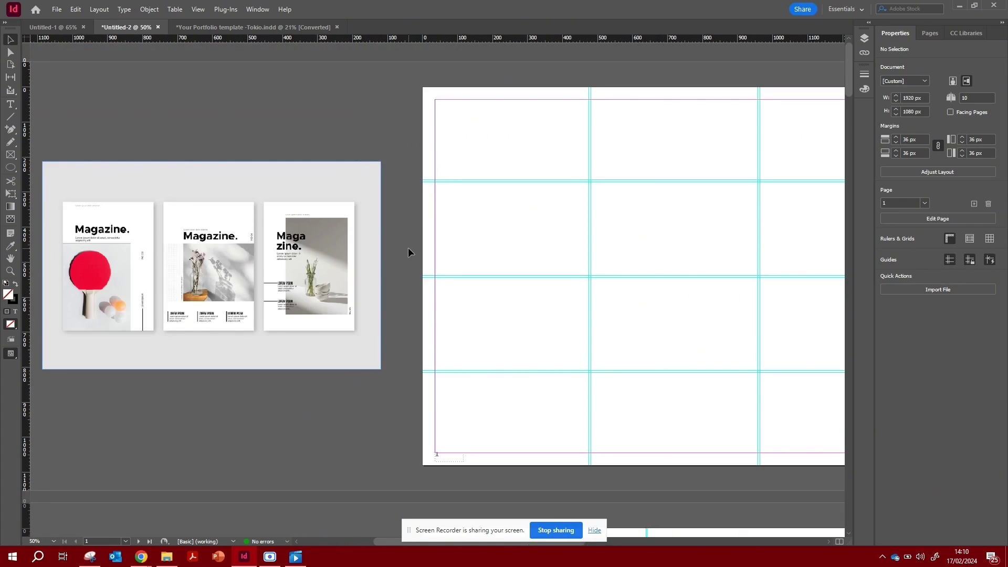
left_click_drag(687, 261, 430, 259)
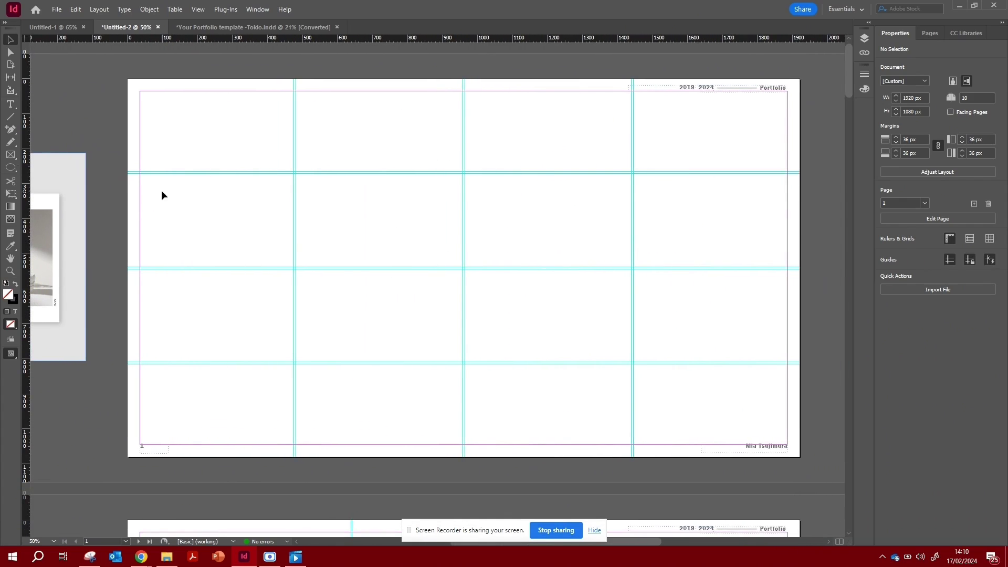
- Draw a rectangle across the middle grid cells with a black fill and no stroke
left_click_drag(8, 165, 60, 180)
left_click_drag(208, 172, 718, 364)
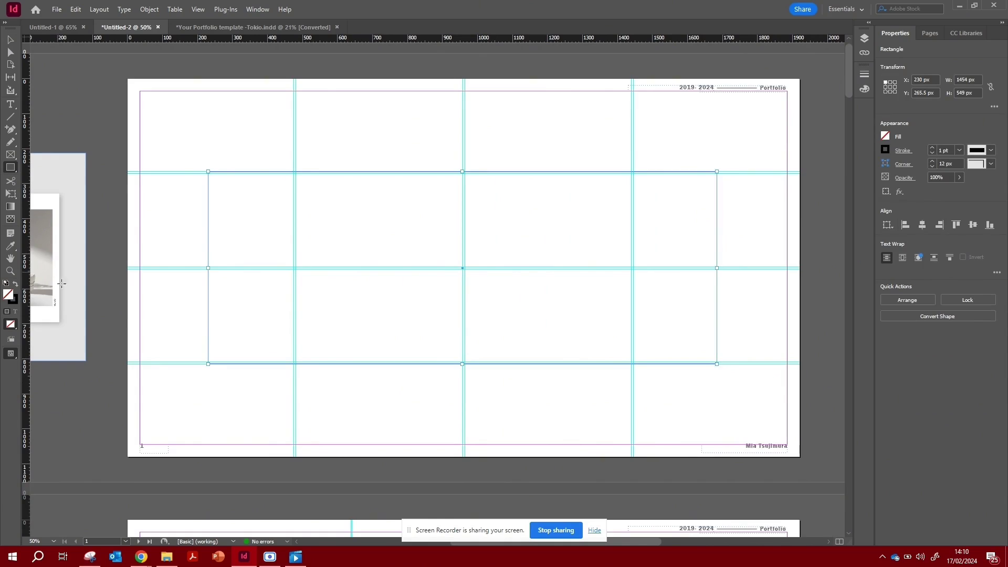
left_click(15, 287)
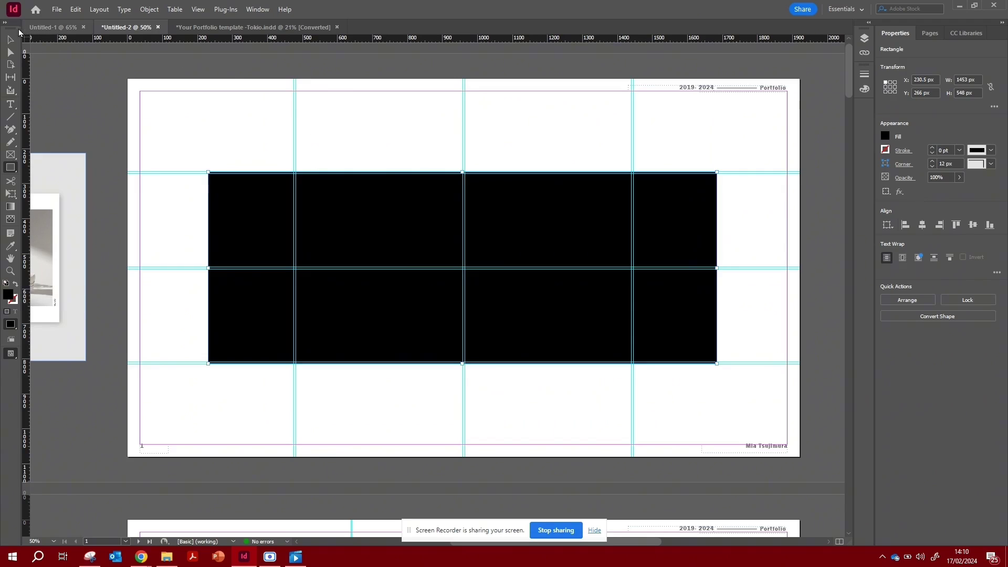
- Set the rectangle's opacity to 1% via Effects > Transparency
left_click(10, 40)
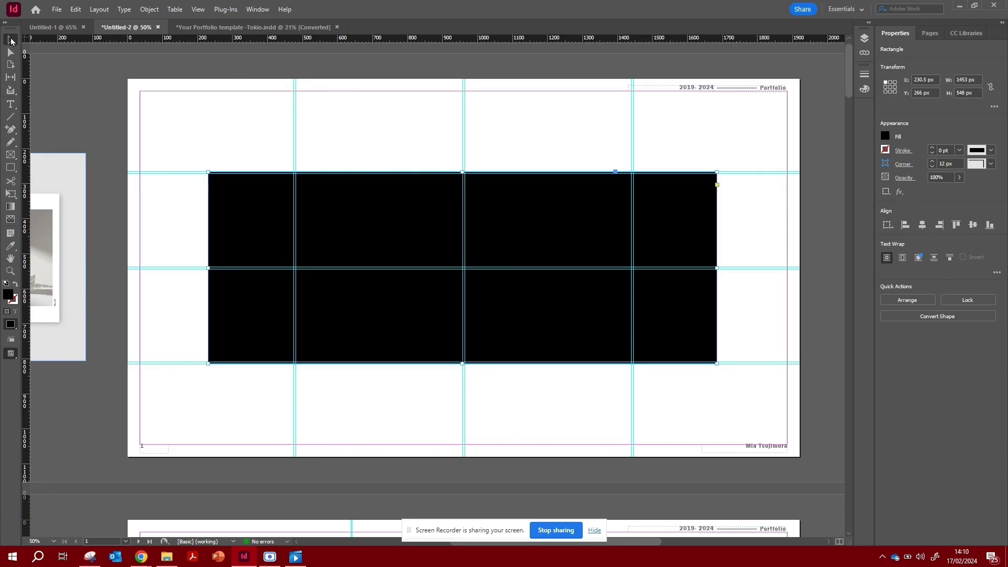
right_click(248, 226)
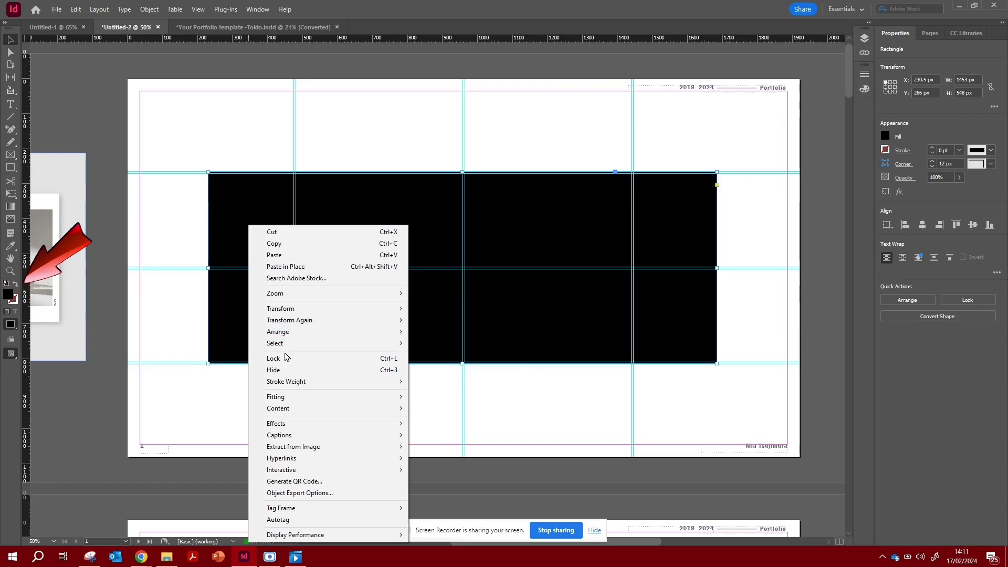
mouse_move(284, 334)
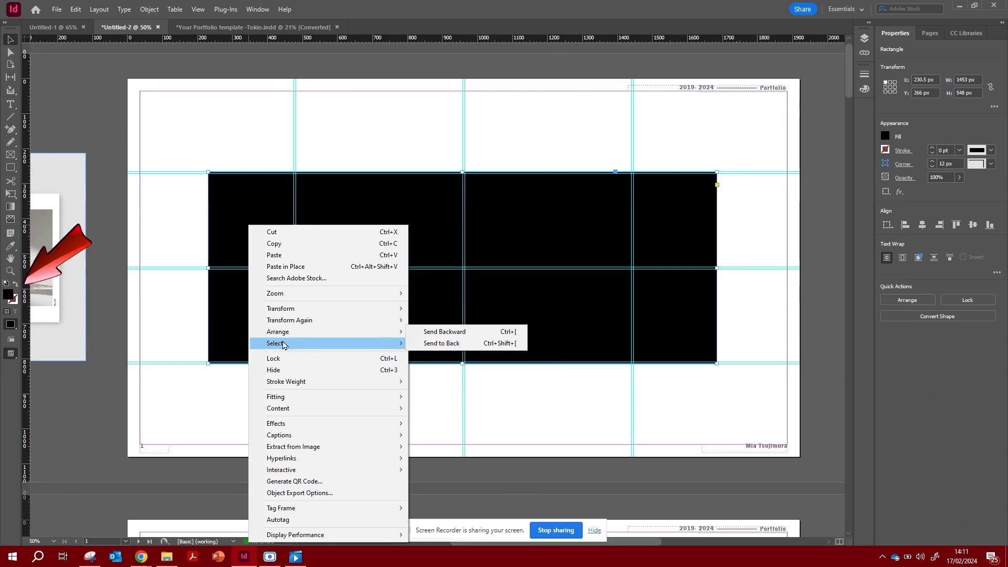
mouse_move(284, 424)
left_click(423, 425)
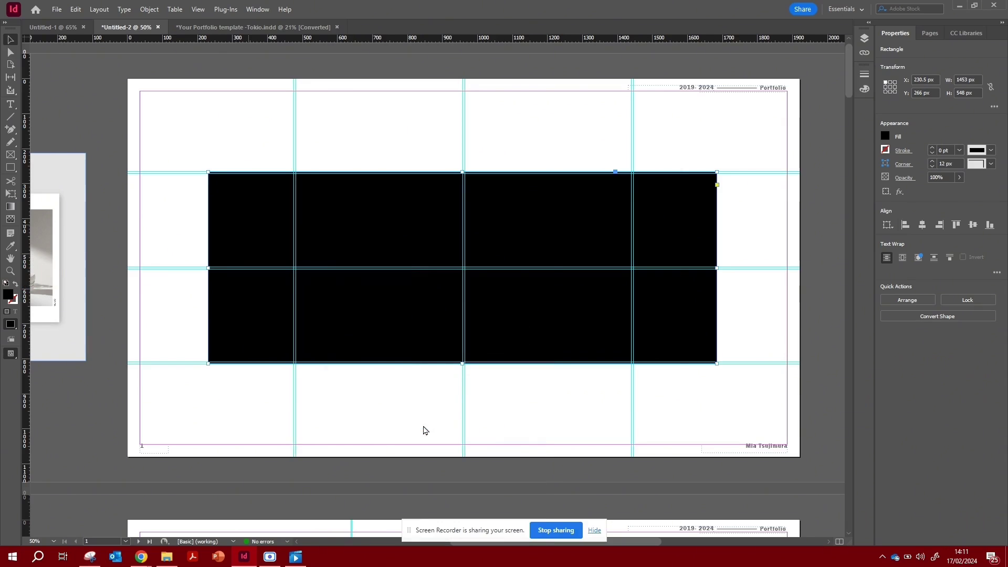
type("1")
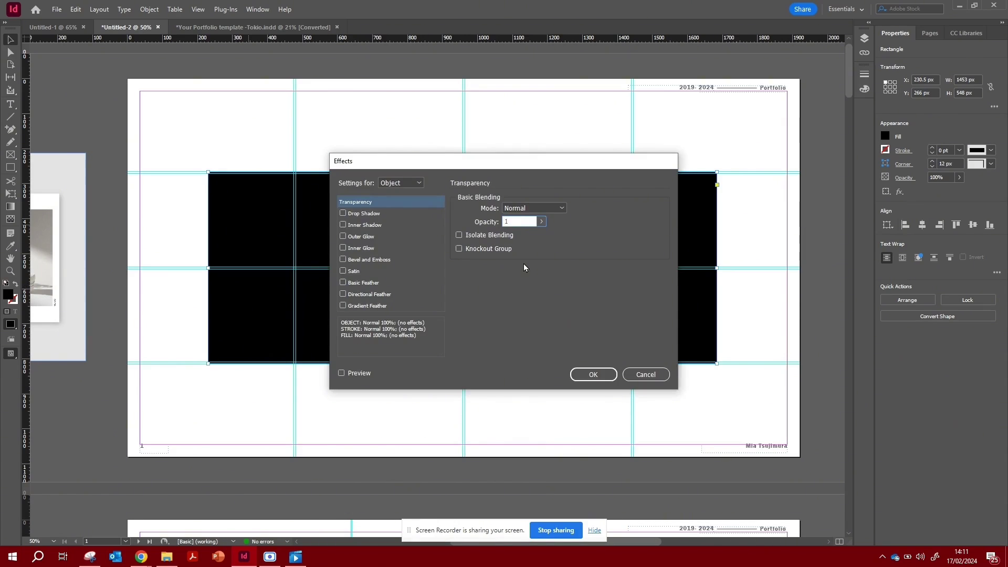
key("Return")
left_click(545, 411)
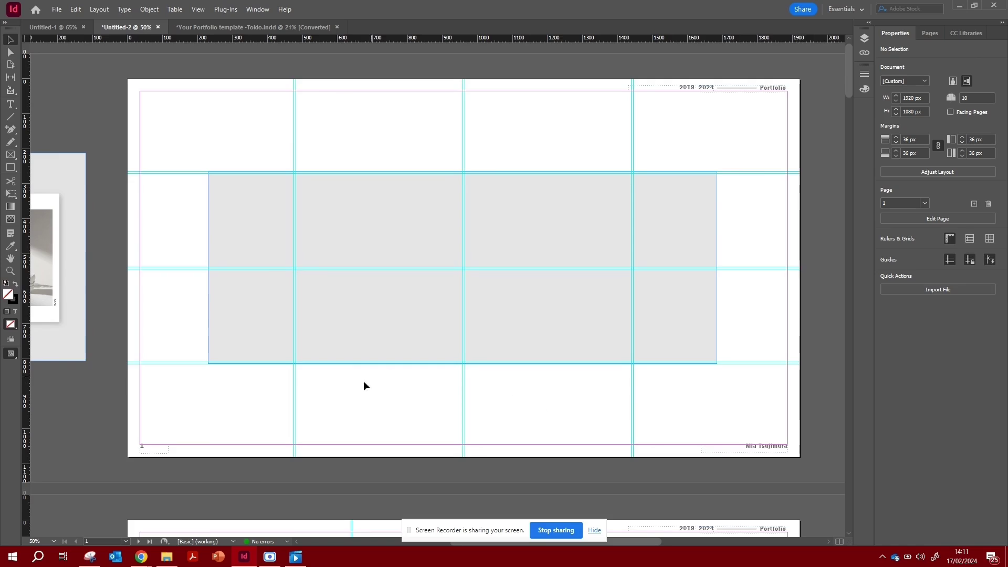
- Draw a text frame above the grey block and type PORTFOLIO. in 60 pt Lucida Sans Unicode
scroll(364, 381, "left", 1)
left_click(11, 104)
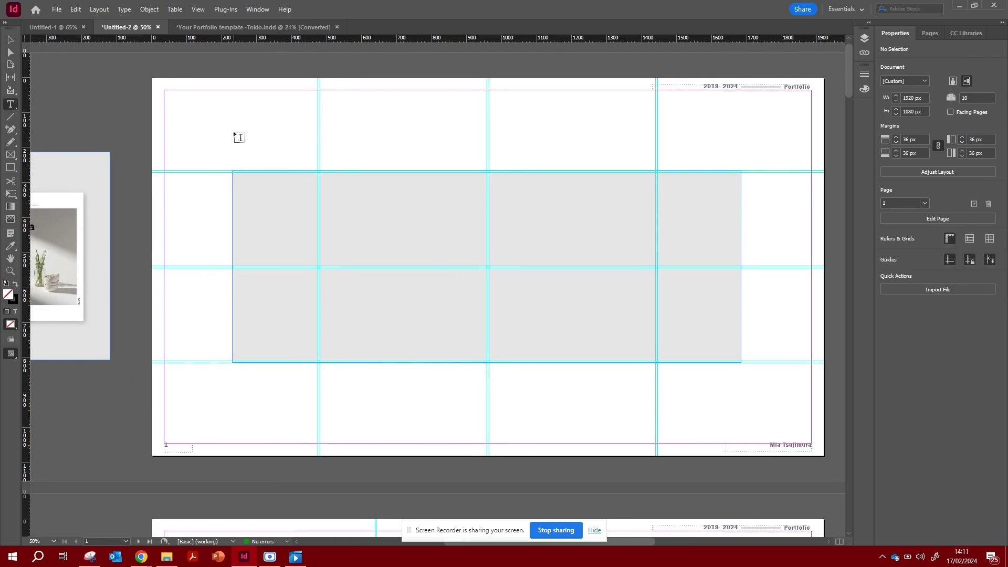
left_click_drag(234, 133, 407, 171)
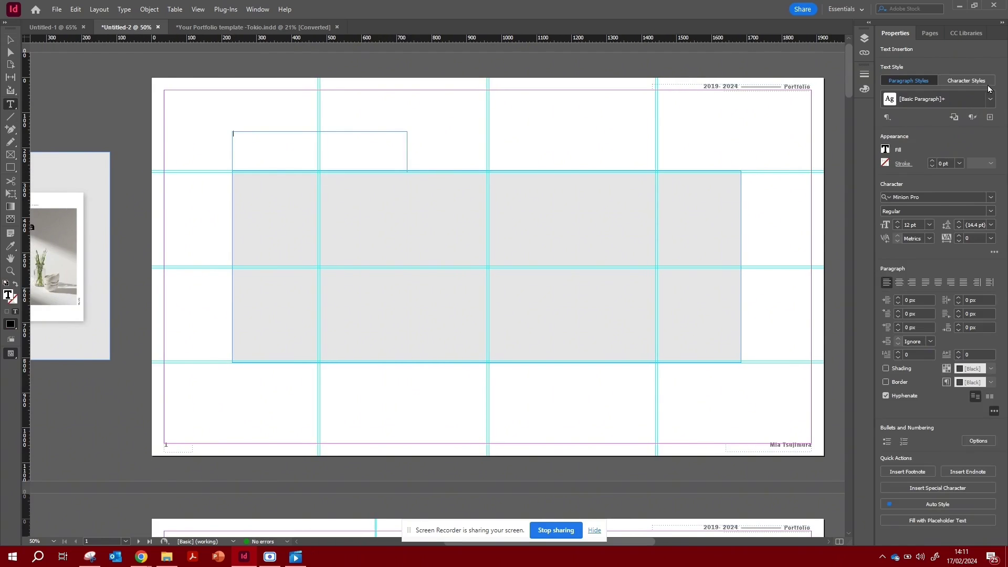
left_click(914, 225)
type("60")
left_click(991, 197)
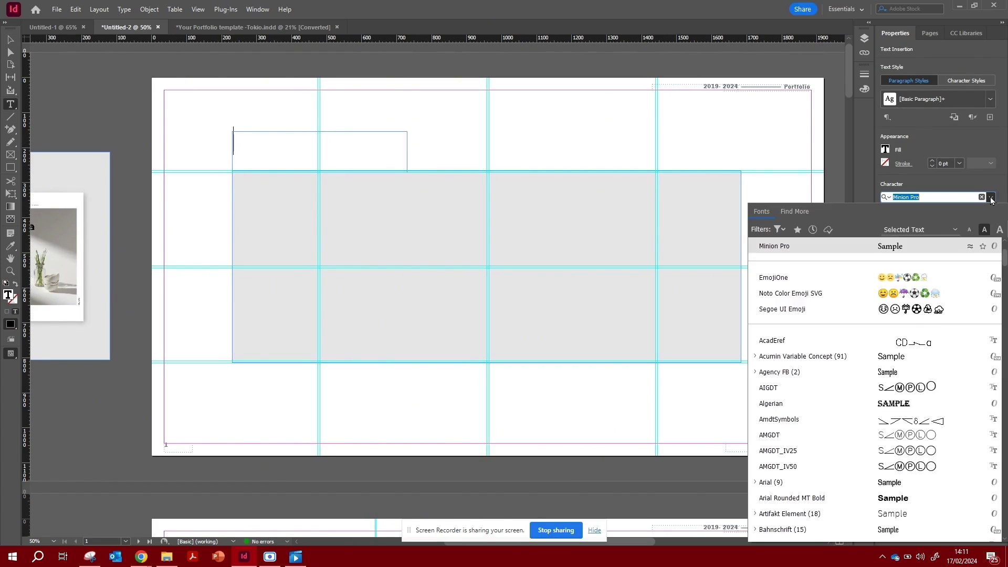
scroll(960, 322, "up", 3)
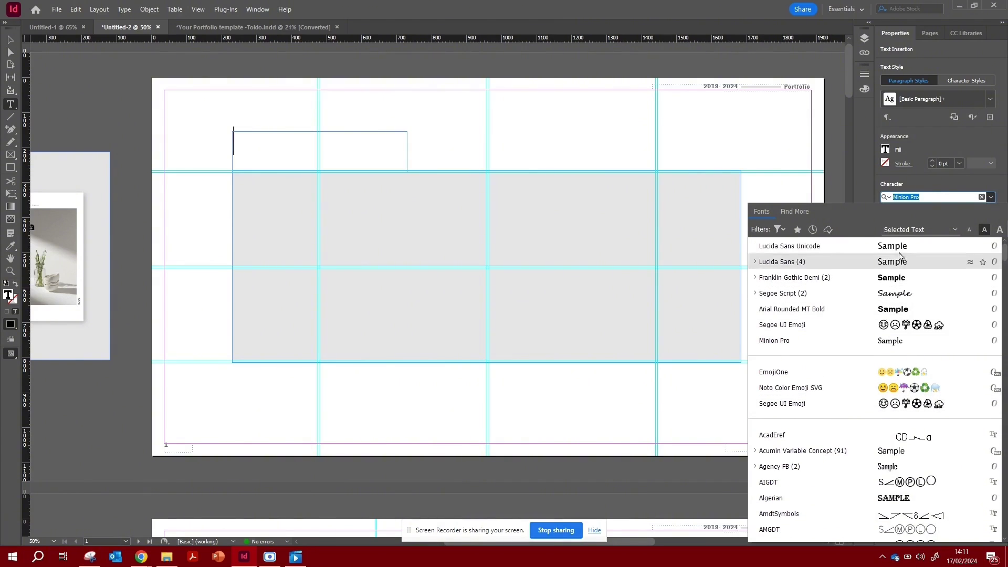
key("Escape")
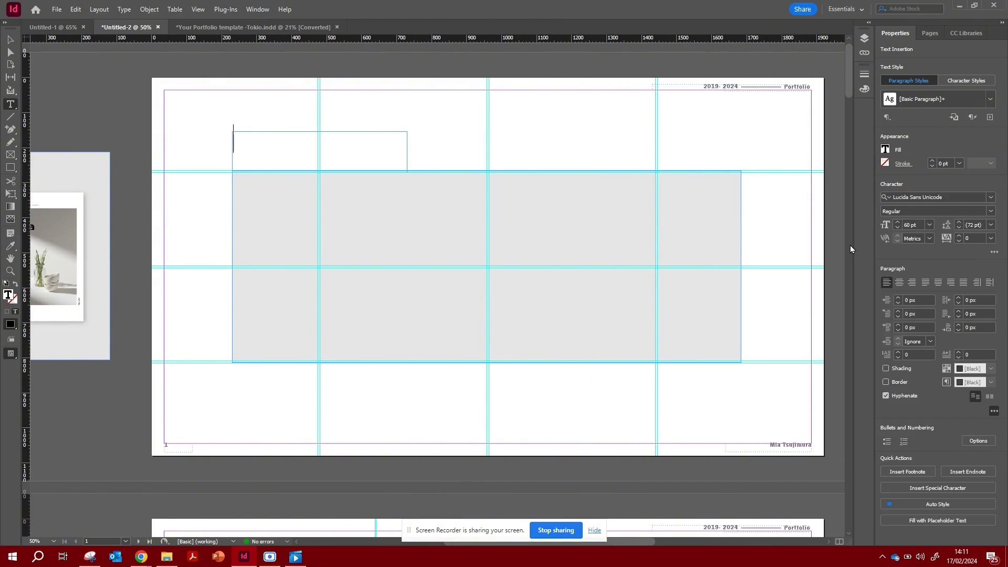
type("PORTFOLIO.")
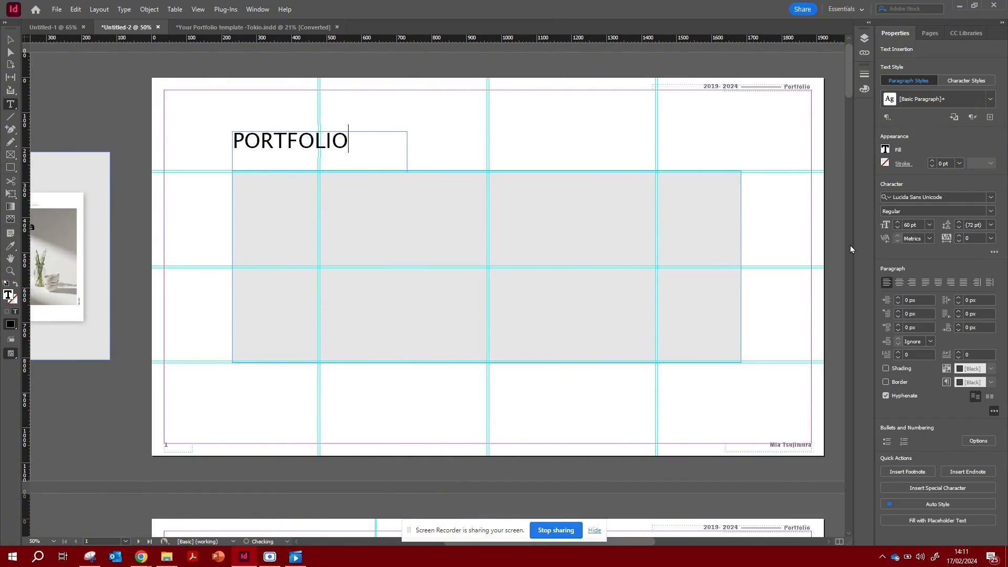
- Move the PORTFOLIO. heading down toward the grey block and scale it larger
left_click(10, 40)
left_click_drag(321, 132, 322, 150)
left_click(411, 123)
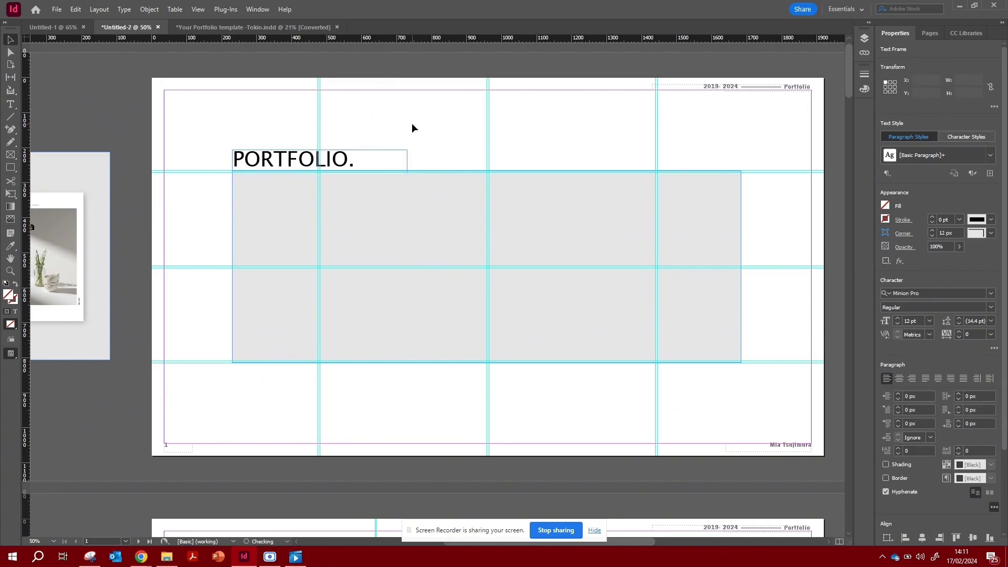
left_click(406, 151)
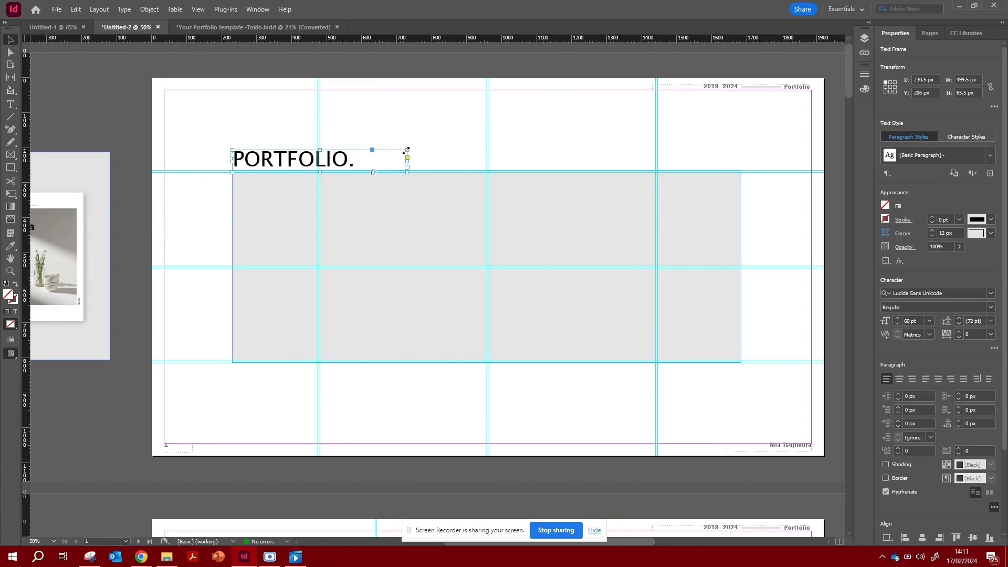
left_click_drag(406, 151, 434, 136)
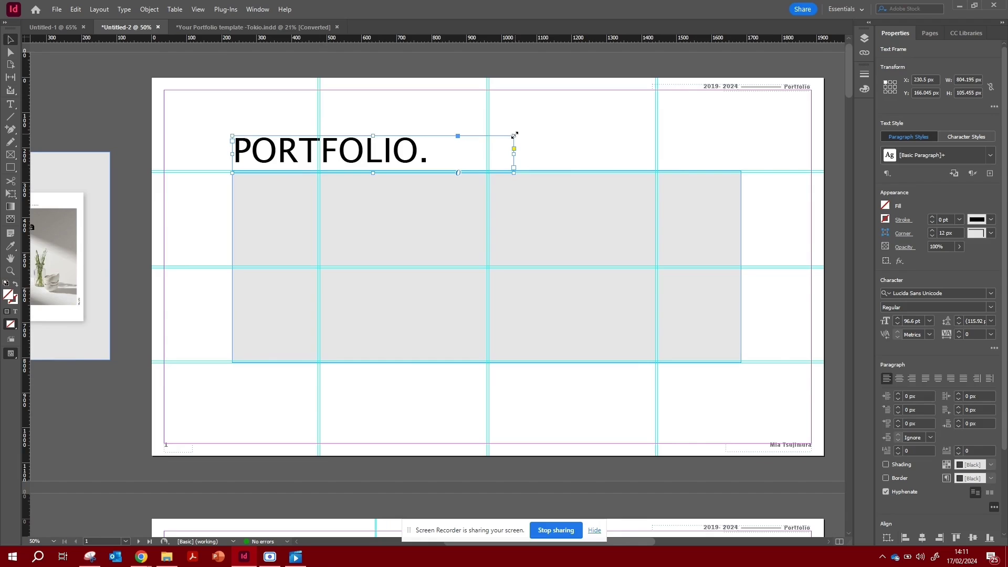
left_click_drag(514, 134, 455, 153)
left_click(560, 150)
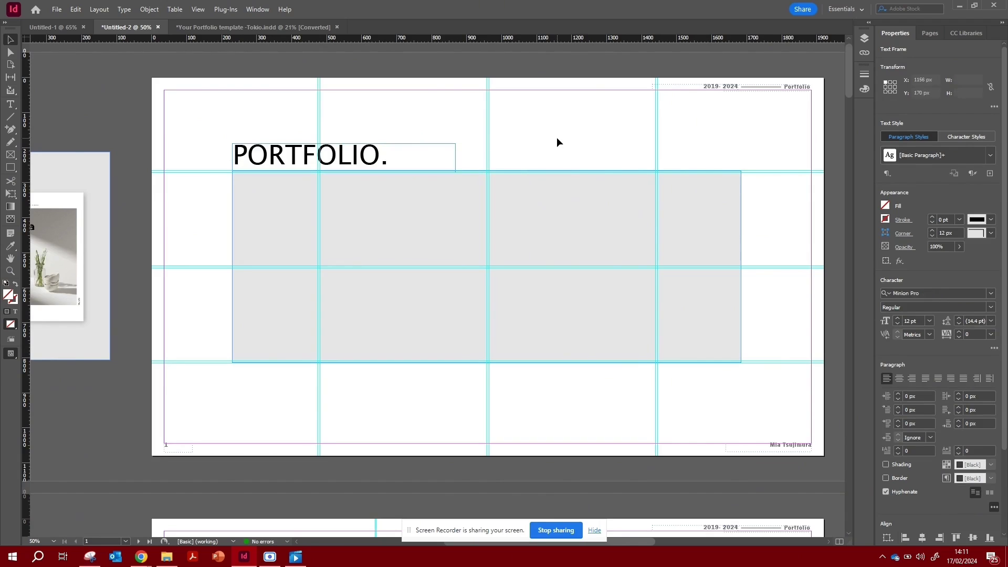
- Draw a thin solid black bar under the PORTFOLIO. heading
left_click(11, 168)
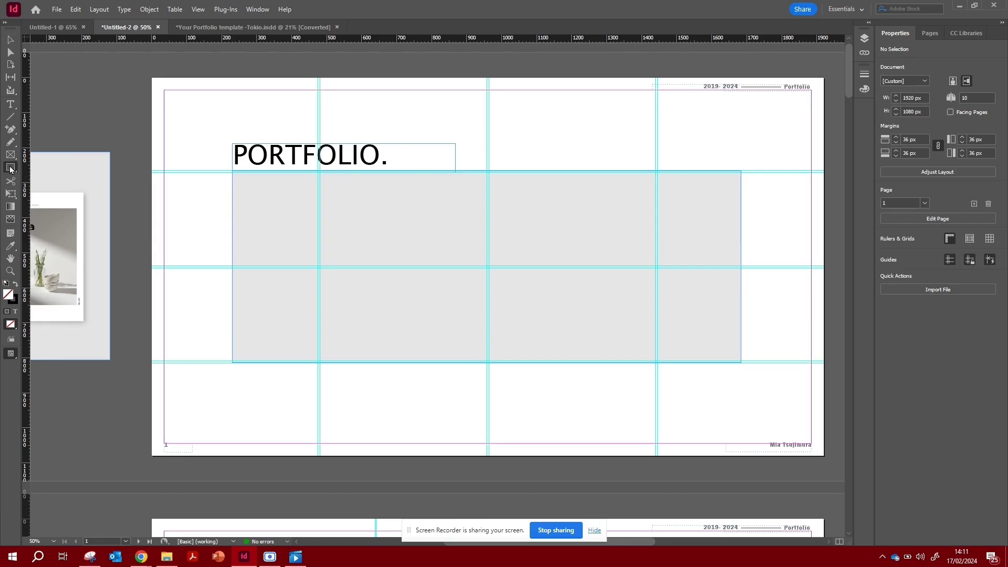
mouse_move(234, 169)
left_mouse_down()
mouse_move(455, 171)
mouse_move(389, 170)
left_mouse_up()
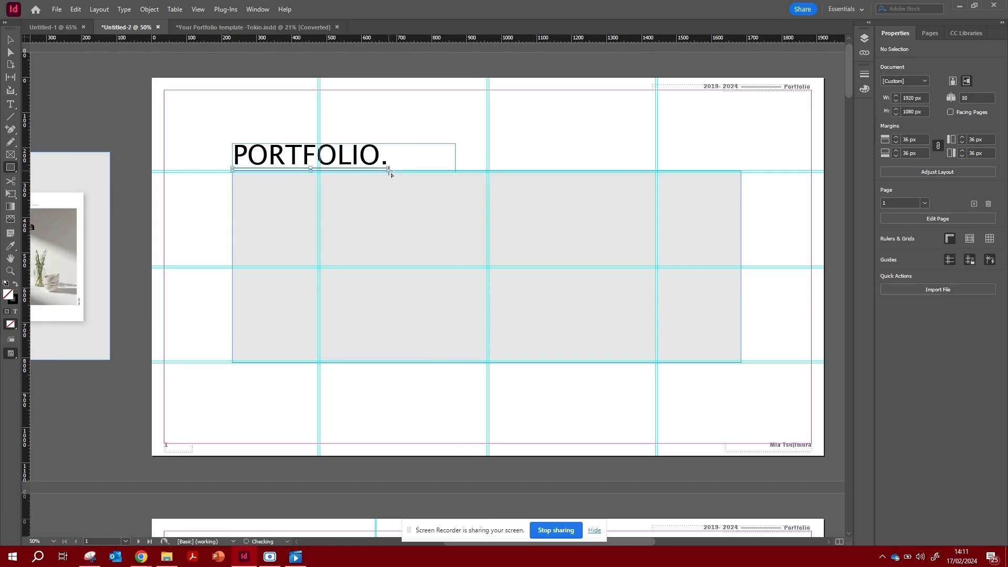
left_click(16, 285)
left_click(10, 39)
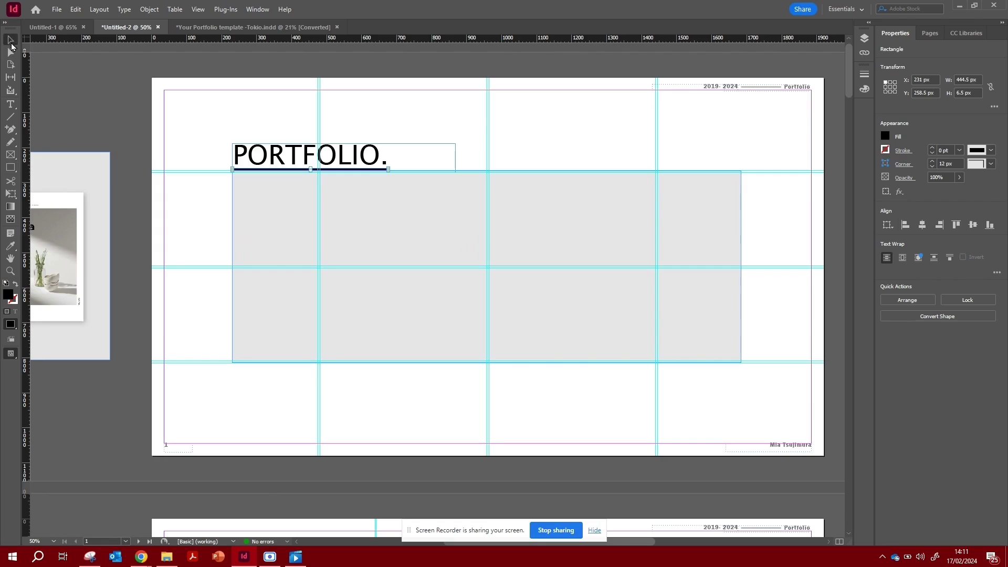
left_click(172, 103)
- Duplicate the heading below the grey block, shrink it, and select all its text
left_click(294, 156)
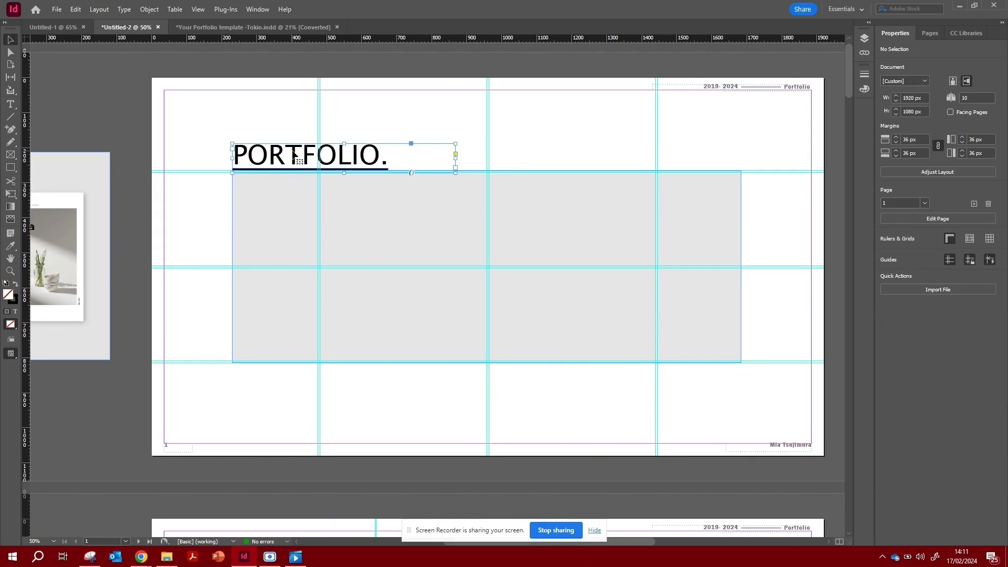
key("ctrl+c")
key("ctrl+v")
left_click_drag(395, 262, 302, 377)
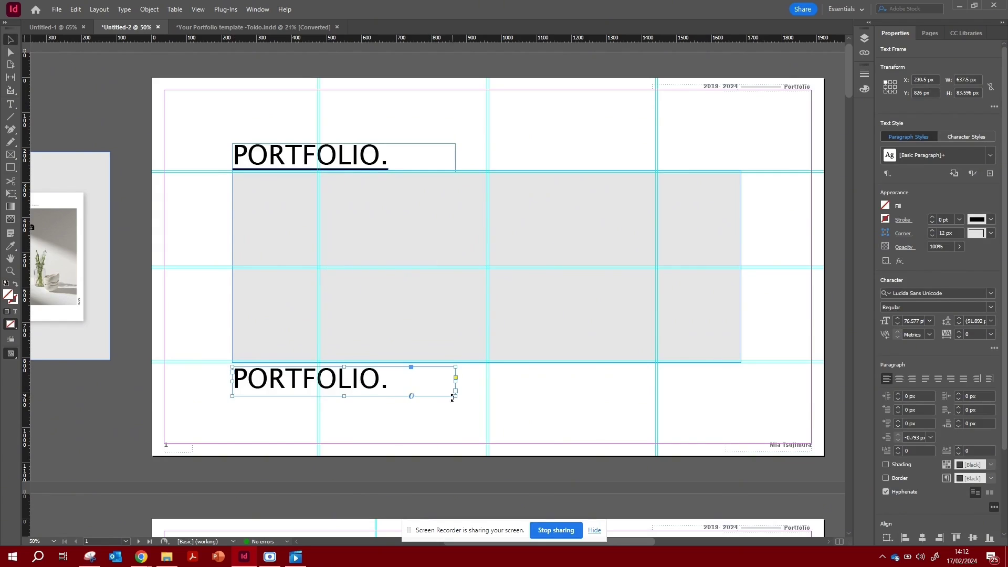
left_click_drag(455, 396, 339, 380)
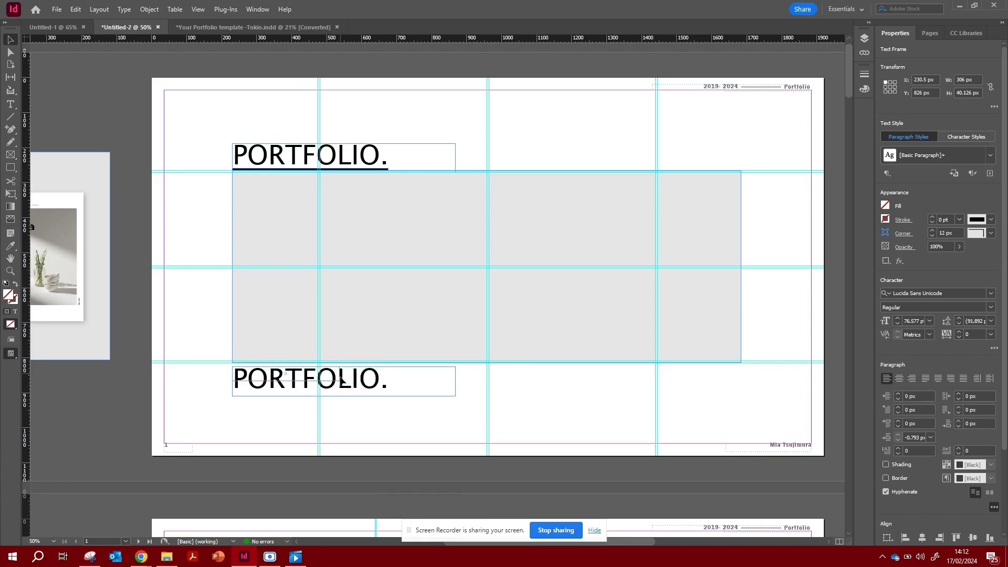
double_click(293, 376)
key("ctrl+a")
- Replace the copied heading's text with the designer's full name
type("M")
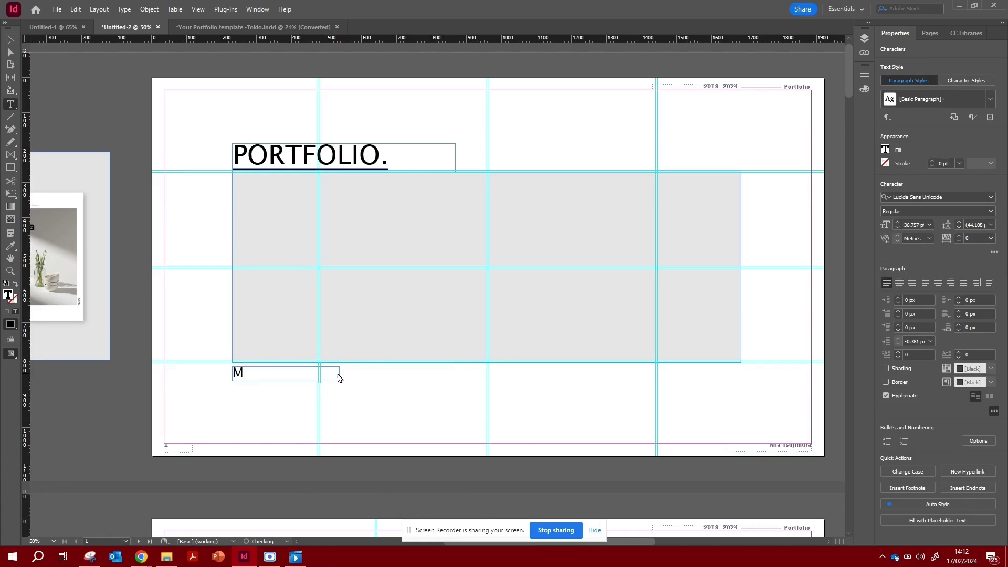
type("ia Tsuj")
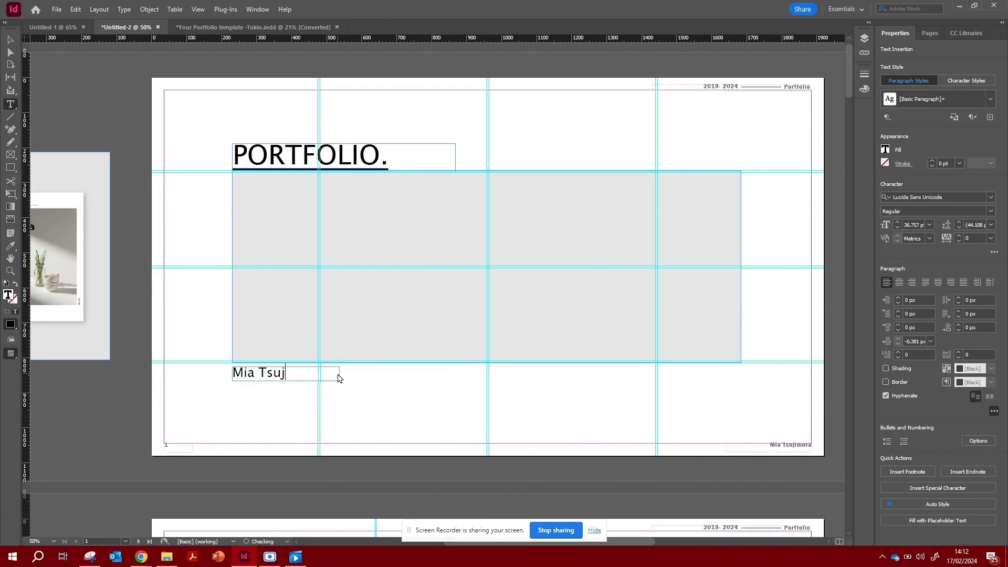
type("imu")
key("Escape")
left_click(461, 384)
key("ctrl+equal")
key("ctrl+equal")
key("ctrl+equal")
key("ctrl+equal")
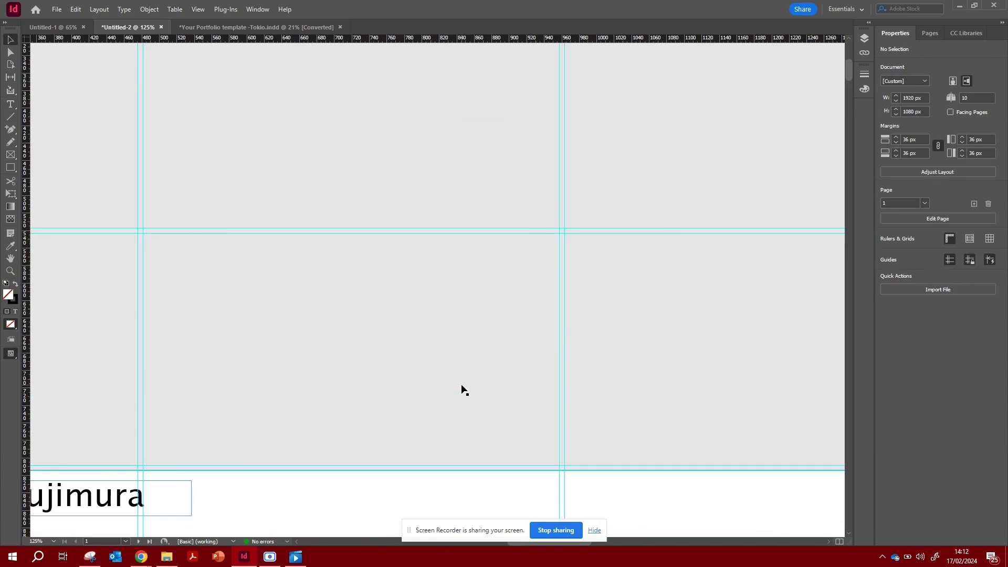
- Draw a narrow black vertical bar left of the name caption
left_click(12, 169)
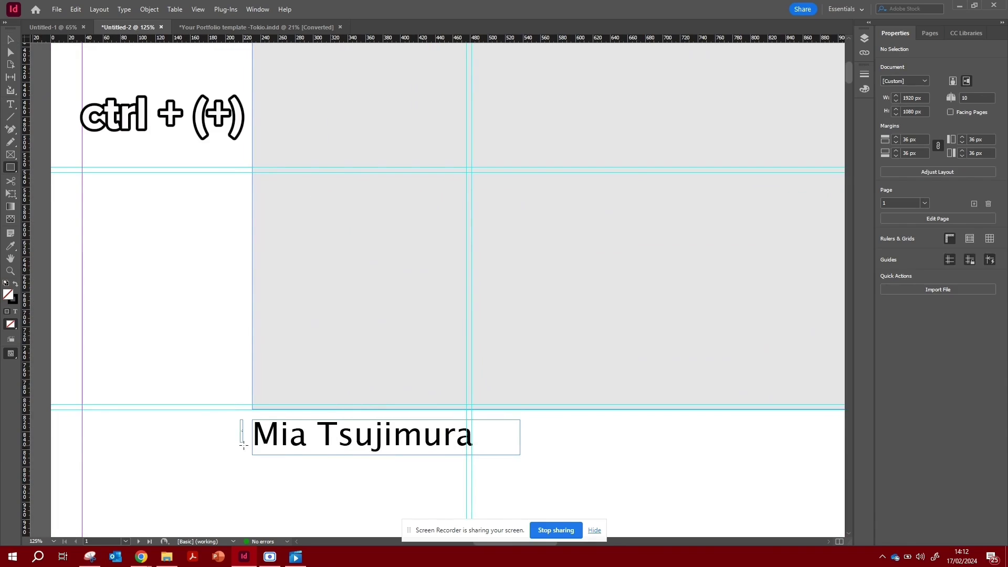
left_click_drag(243, 445, 247, 447)
key("ctrl+shift+a")
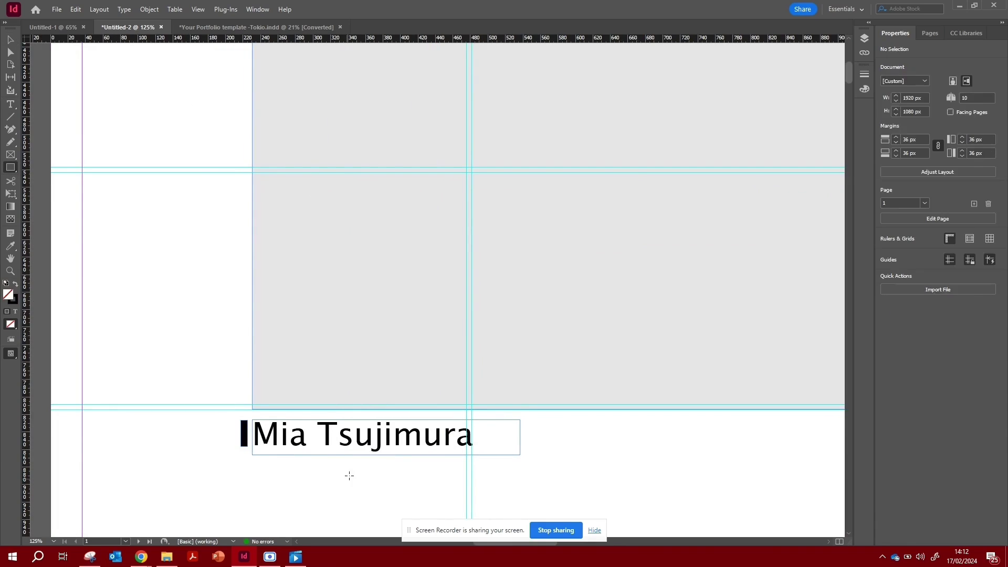
mouse_move(366, 480)
left_mouse_down()
mouse_move(245, 436)
mouse_move(258, 437)
left_mouse_up()
key("ctrl+z")
key("v")
left_click(72, 376)
- Shift the bar and name caption into place, spacing the name slightly from the bar
left_click_drag(11, 353, 50, 386)
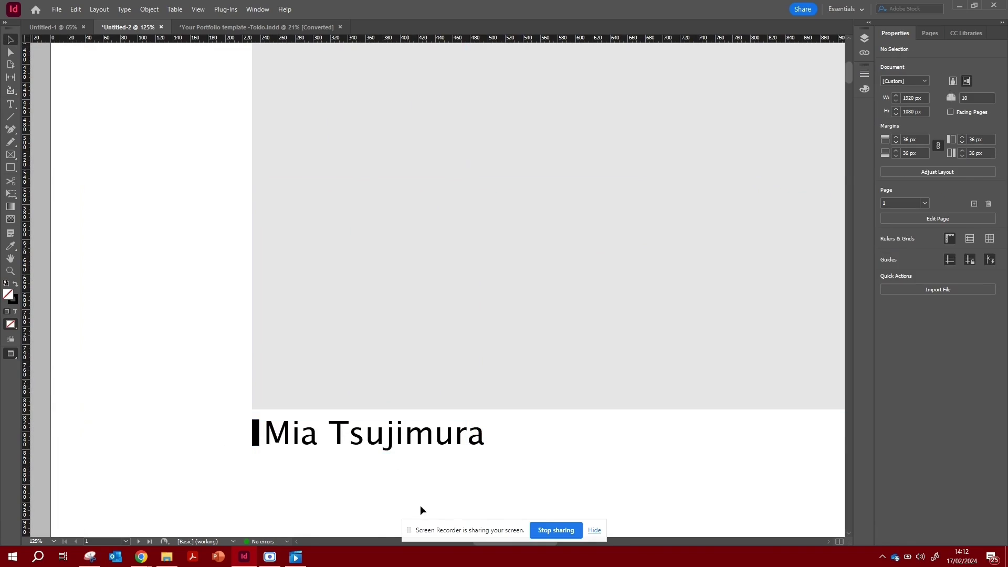
left_click_drag(390, 442, 394, 443)
left_click(468, 469)
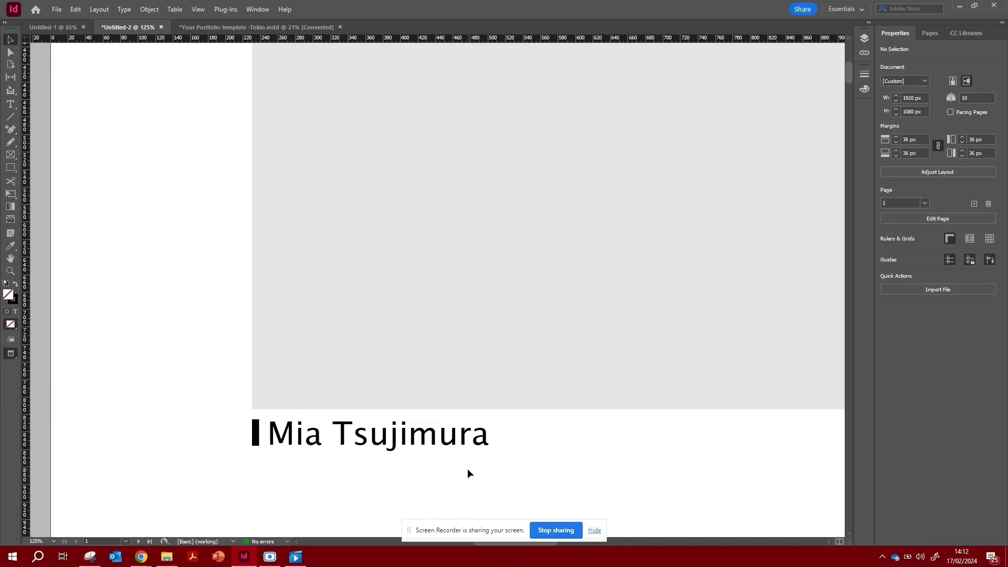
key("ctrl+minus")
key("ctrl+minus")
key("ctrl+minus")
key("ctrl+minus")
left_click_drag(492, 435, 365, 408)
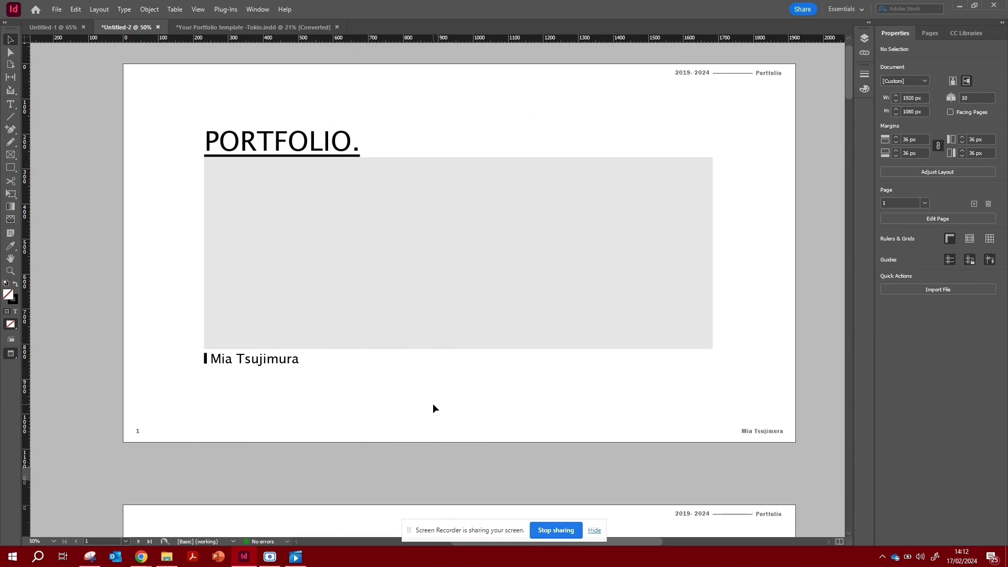
left_click_drag(315, 388, 203, 361)
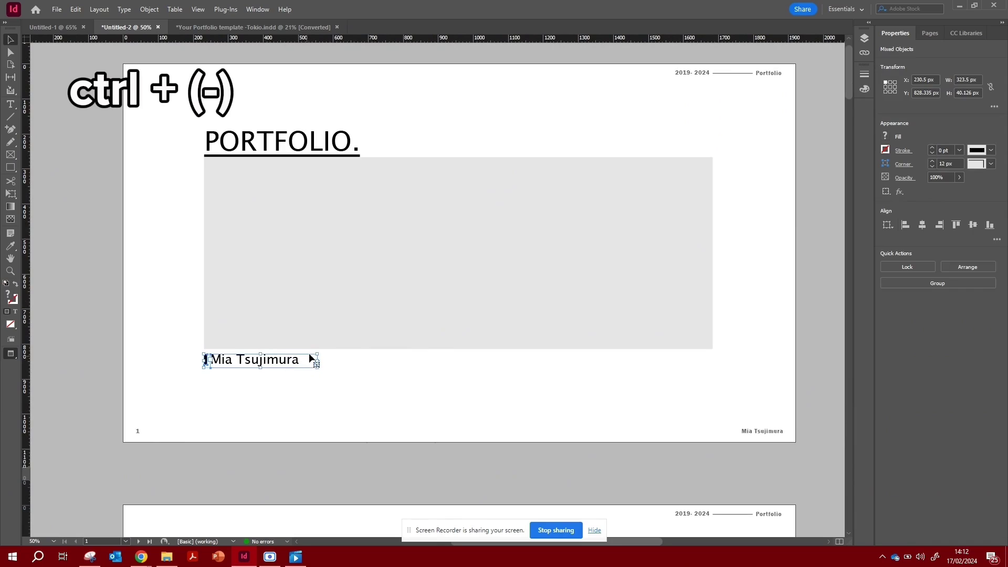
left_click_drag(311, 359, 309, 361)
left_click(361, 402)
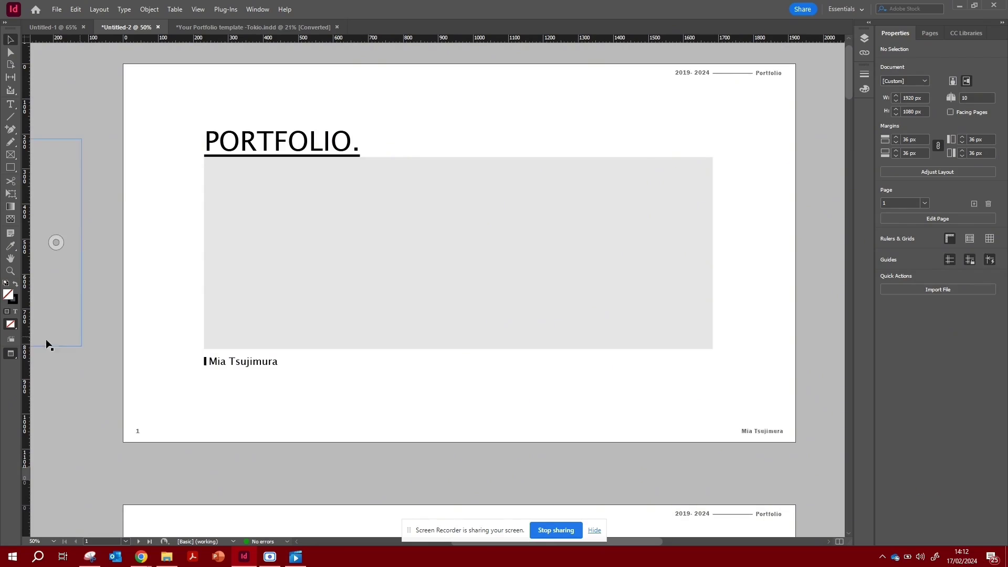
- Show guides and frame edges again and pan across to the image frame on the right
left_click(11, 353)
left_click(34, 366)
scroll(354, 341, "left", 3)
scroll(353, 341, "left", 5)
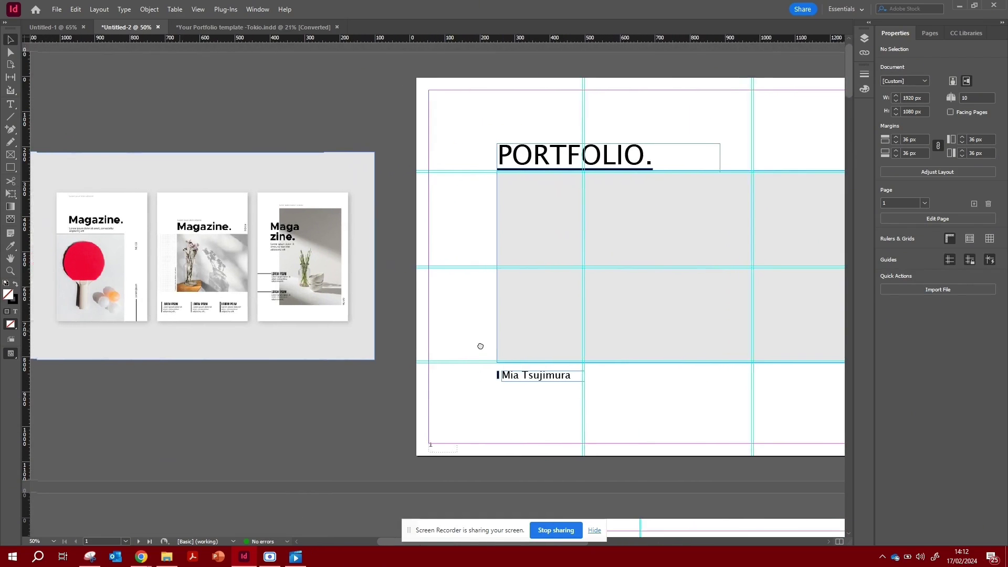
key("ctrl+=")
key("ctrl+=")
key("ctrl+=")
key("ctrl+=")
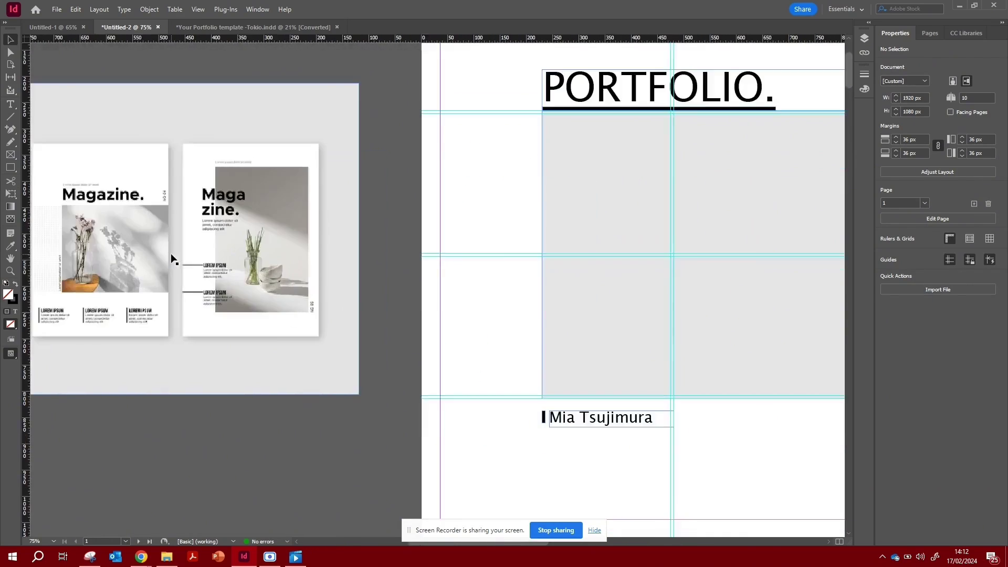
scroll(170, 281, "left", 10)
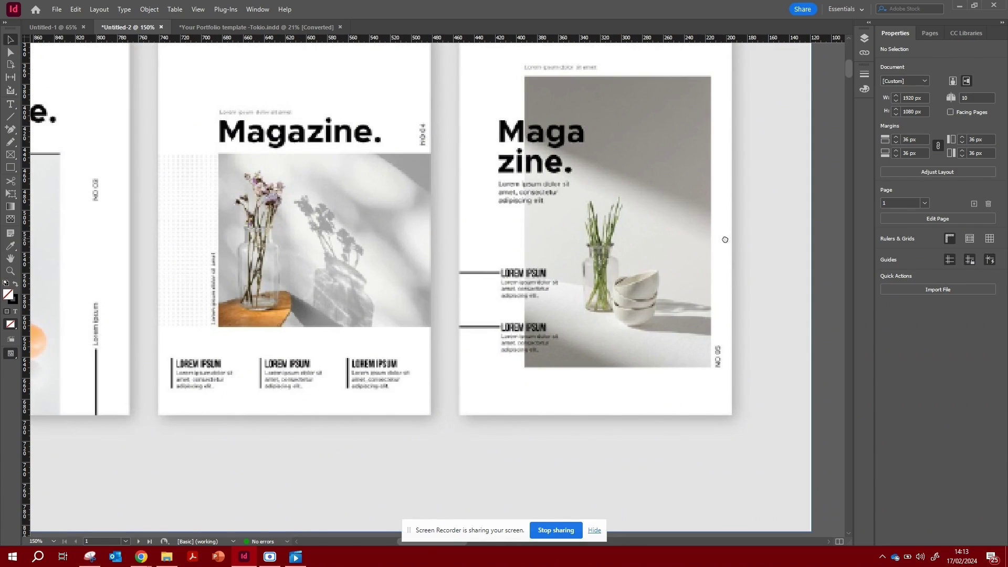
scroll(197, 202, "right", 15)
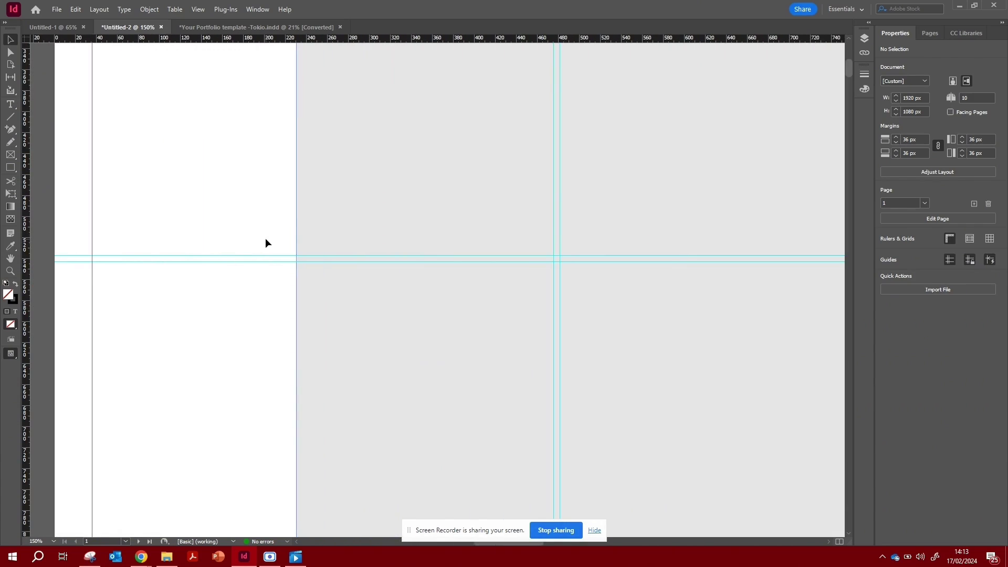
key("ctrl+minus")
key("ctrl+minus")
key("ctrl+minus")
left_click_drag(768, 240, 464, 263)
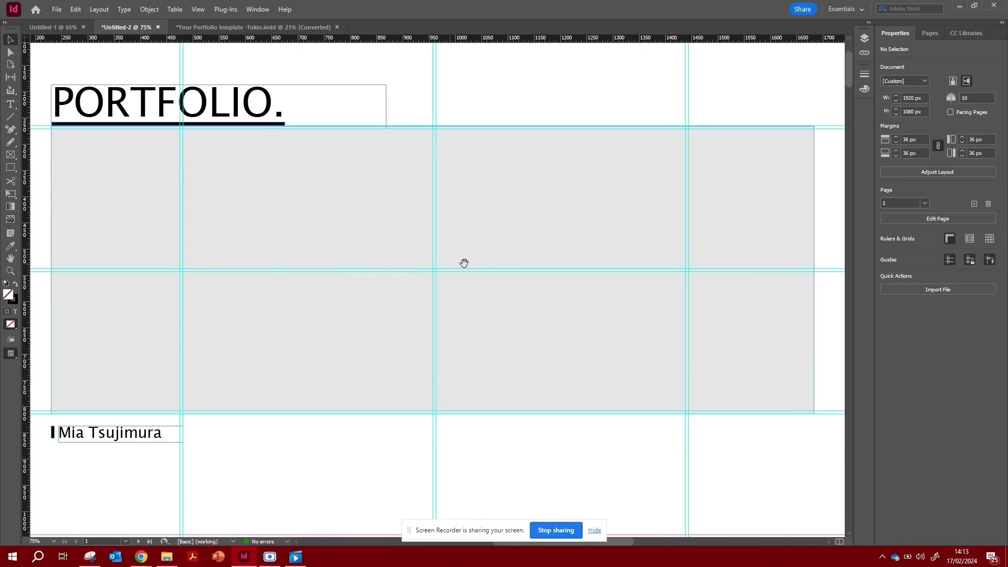
- Duplicate the name caption, move it right of the grey block, and rotate it vertically
left_click(129, 437)
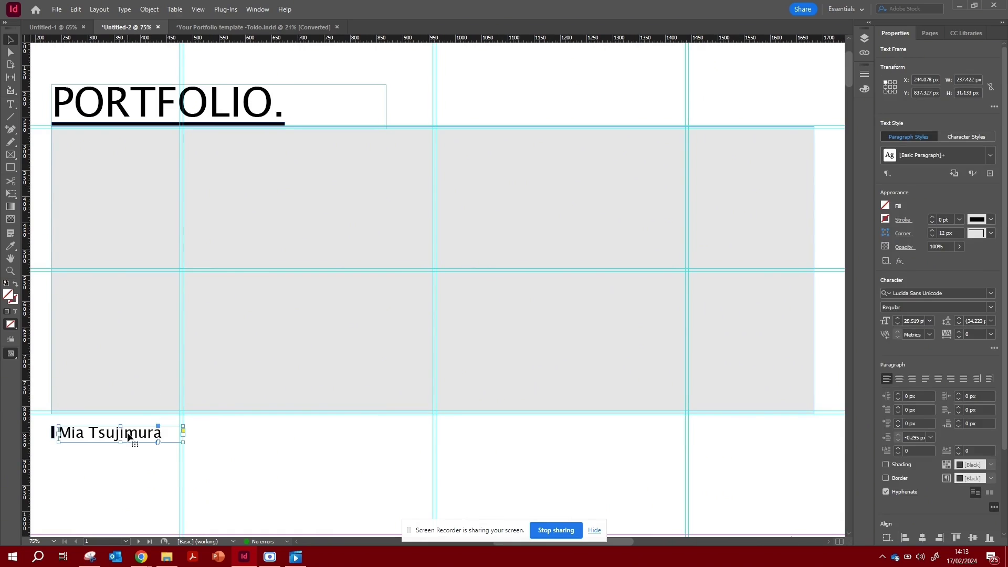
key("ctrl+c")
key("ctrl+v")
scroll(599, 401, "right", 5)
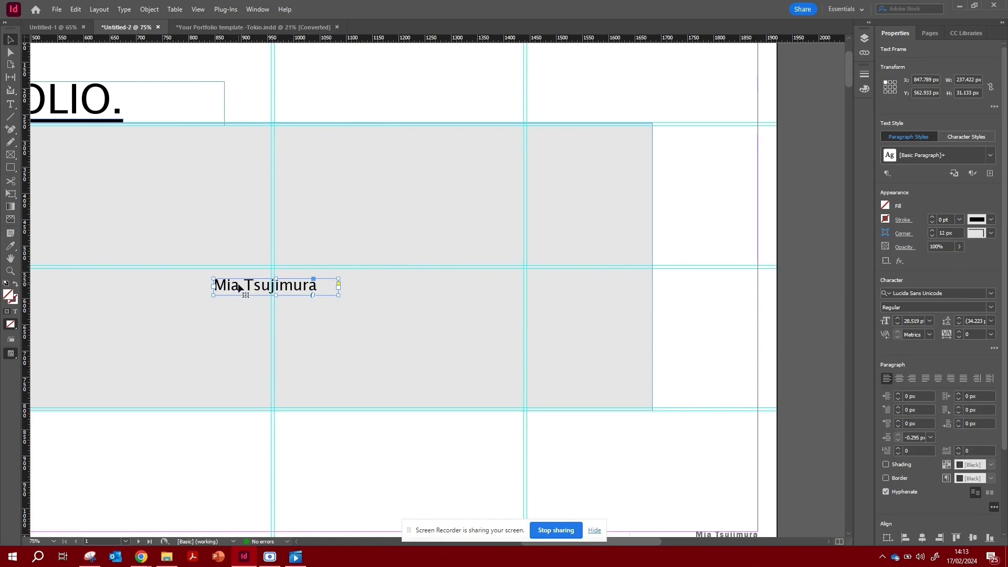
left_click_drag(241, 289, 632, 347)
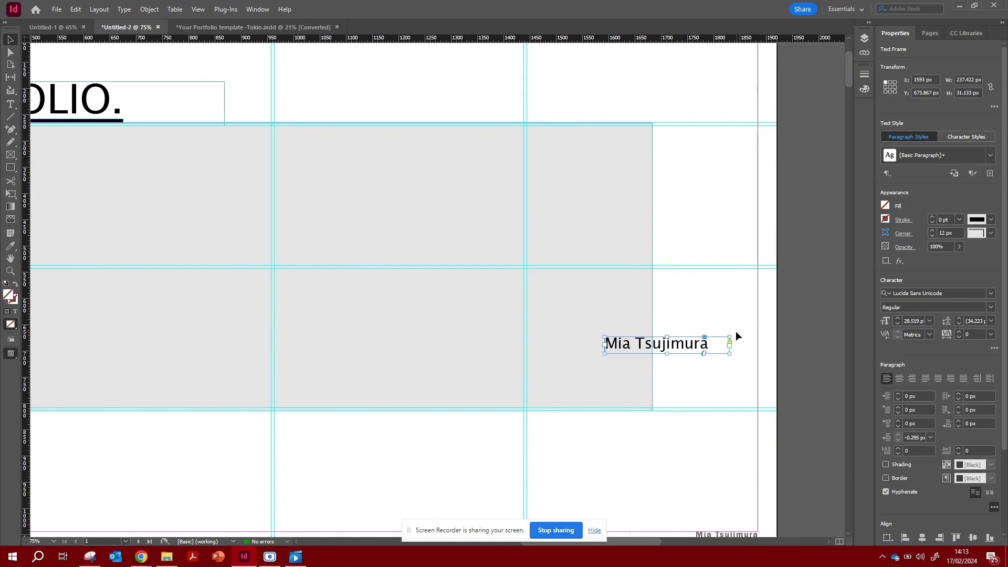
left_click_drag(732, 332, 691, 409)
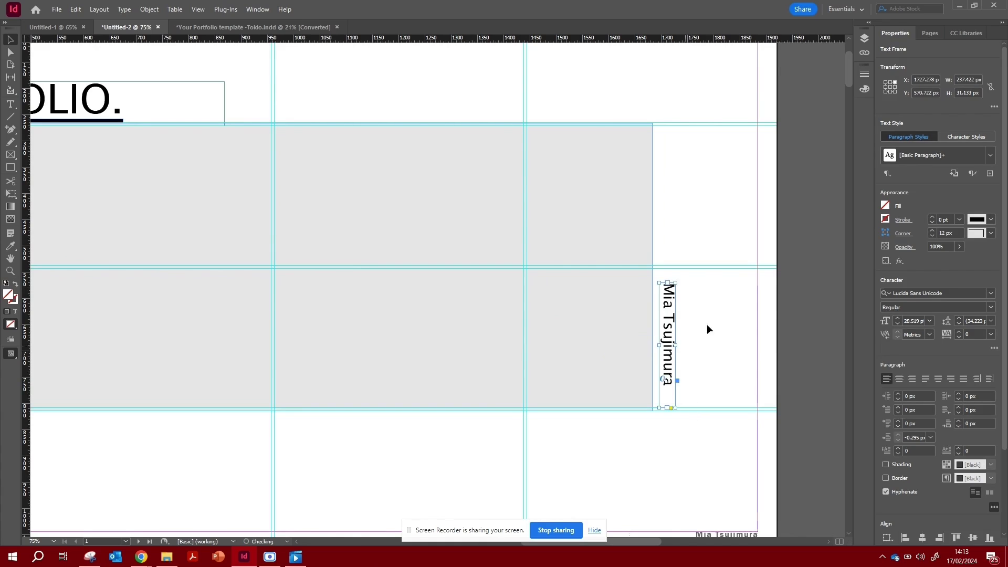
left_click(911, 379)
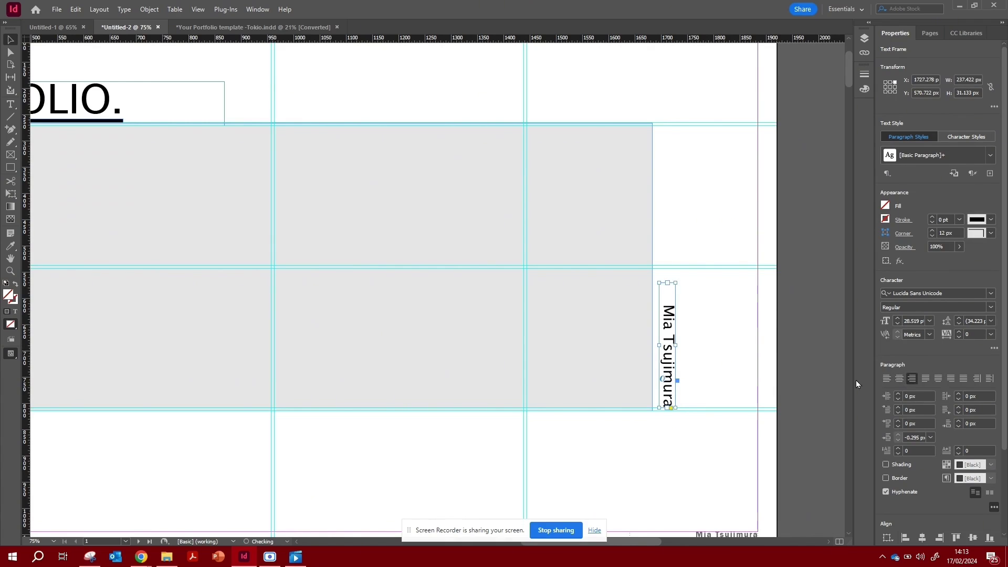
- Replace the rotated frame's text with 2024
double_click(669, 372)
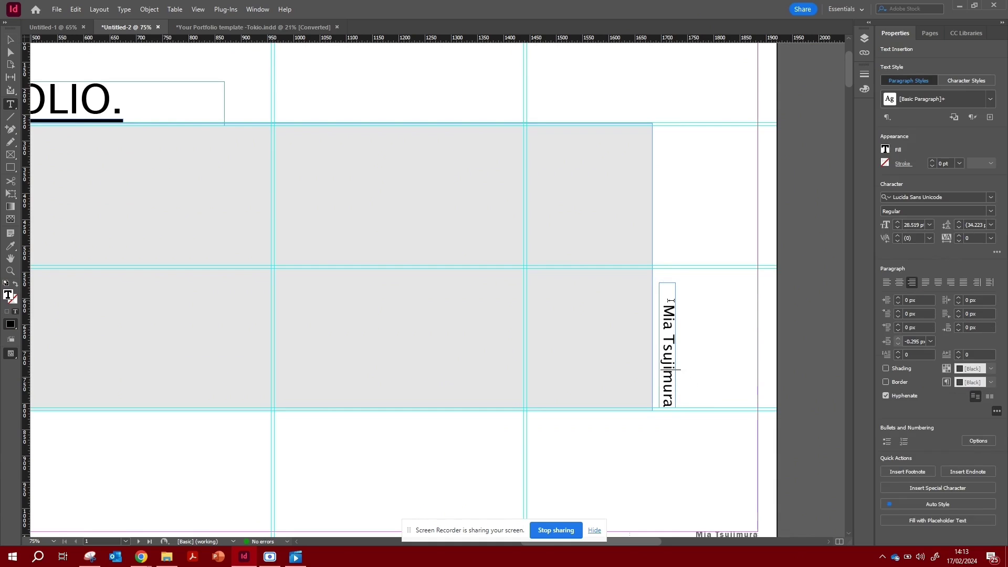
left_click_drag(670, 306, 677, 420)
key("BackSpace")
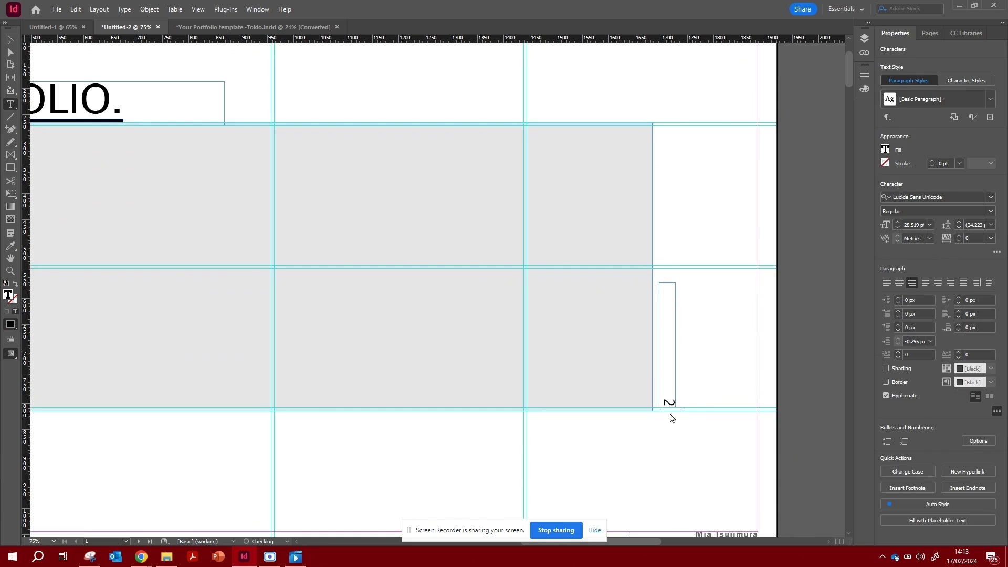
type("2024")
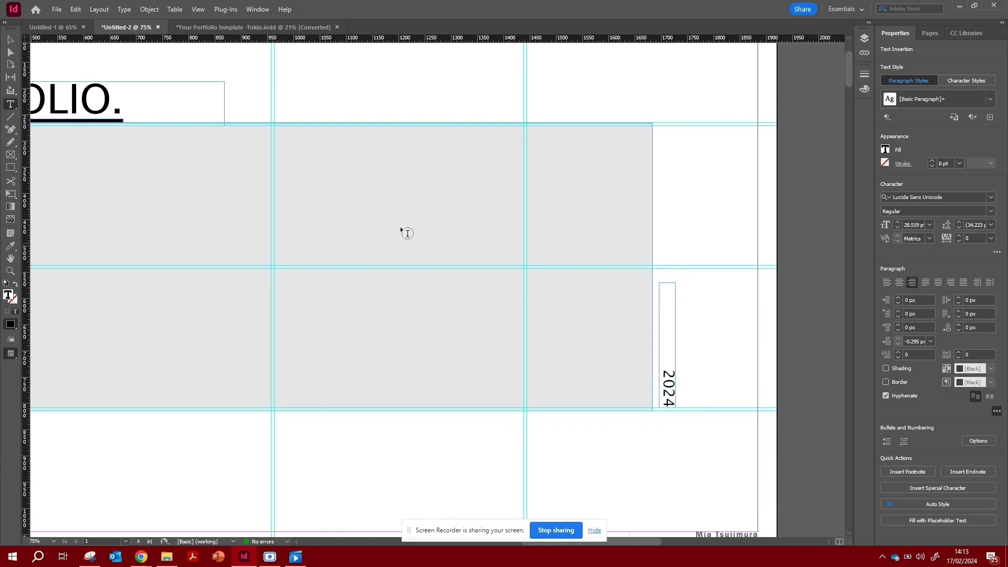
left_click(10, 40)
left_click(732, 297)
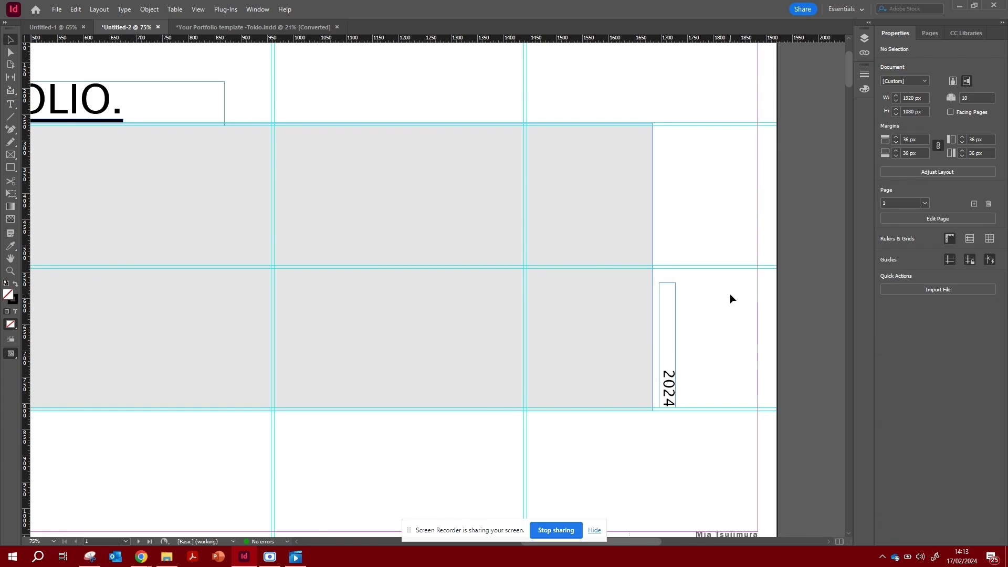
key("ctrl+minus")
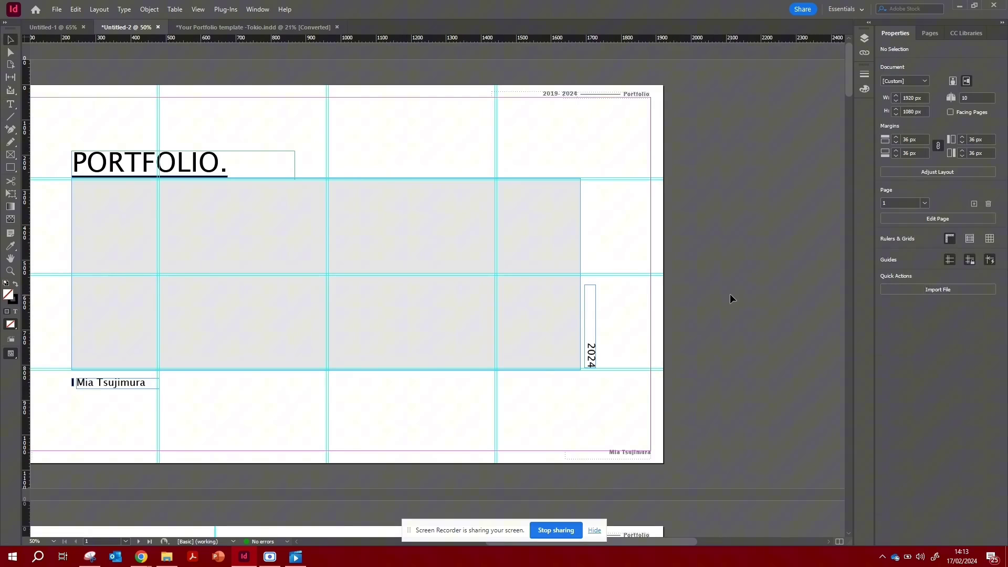
- Reveal the Ellipse and Polygon tools in the Rectangle tool flyout
scroll(115, 218, "left", 2)
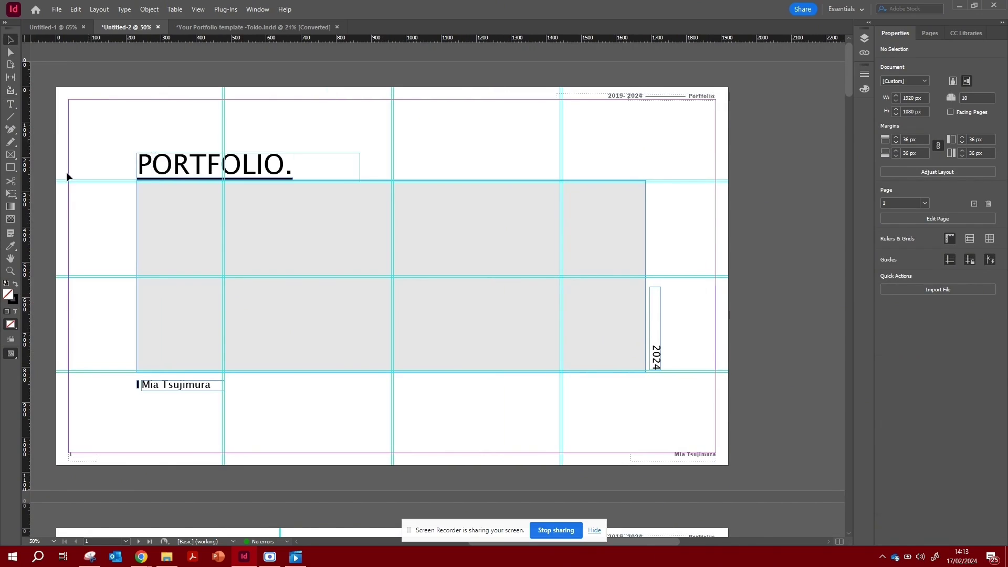
left_click(13, 175)
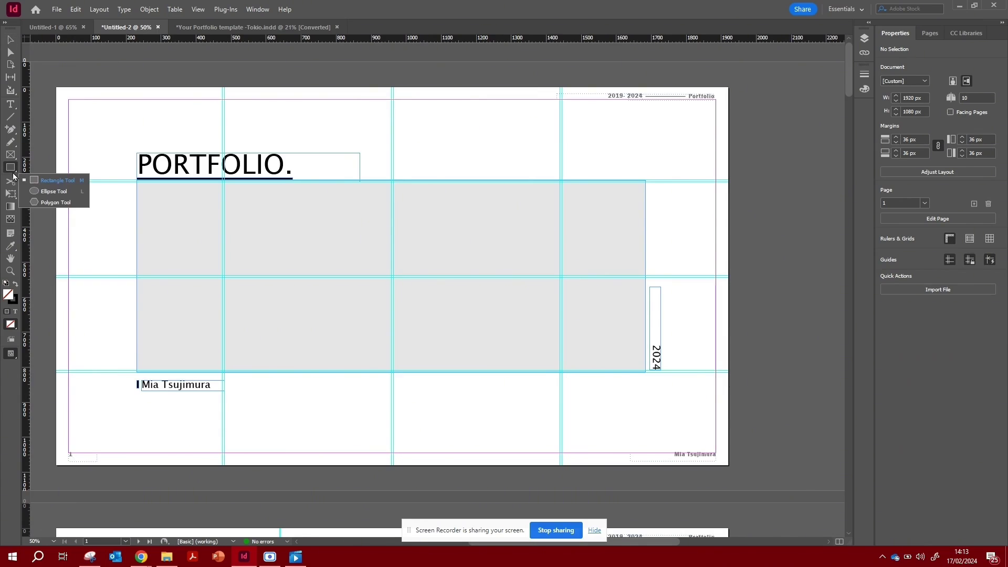
- Draw a tiny solid black circle with no outline left of the grey block
left_click(54, 191)
key("ctrl+1")
key("ctrl+=")
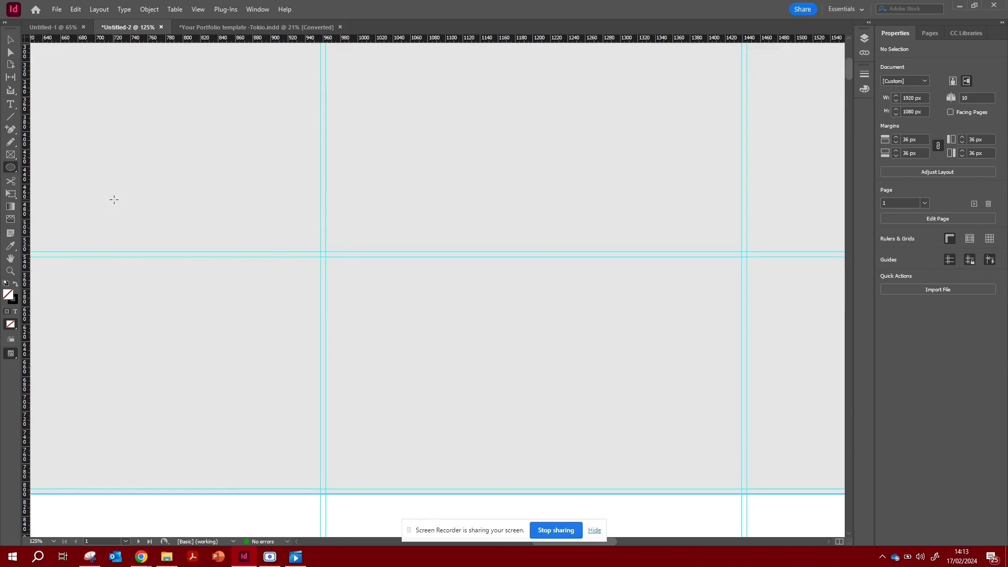
left_click_drag(131, 217, 686, 317)
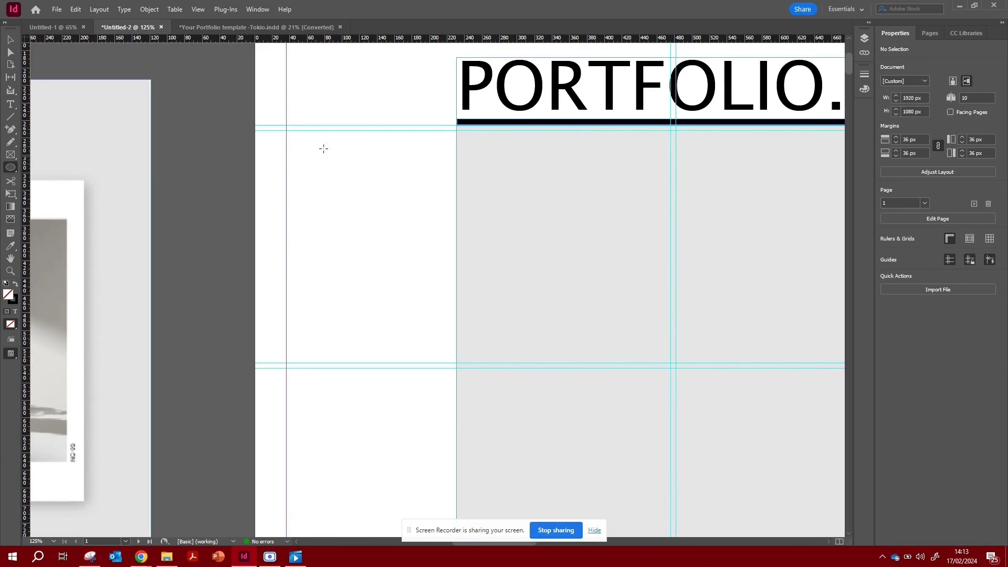
left_click_drag(292, 140, 298, 145)
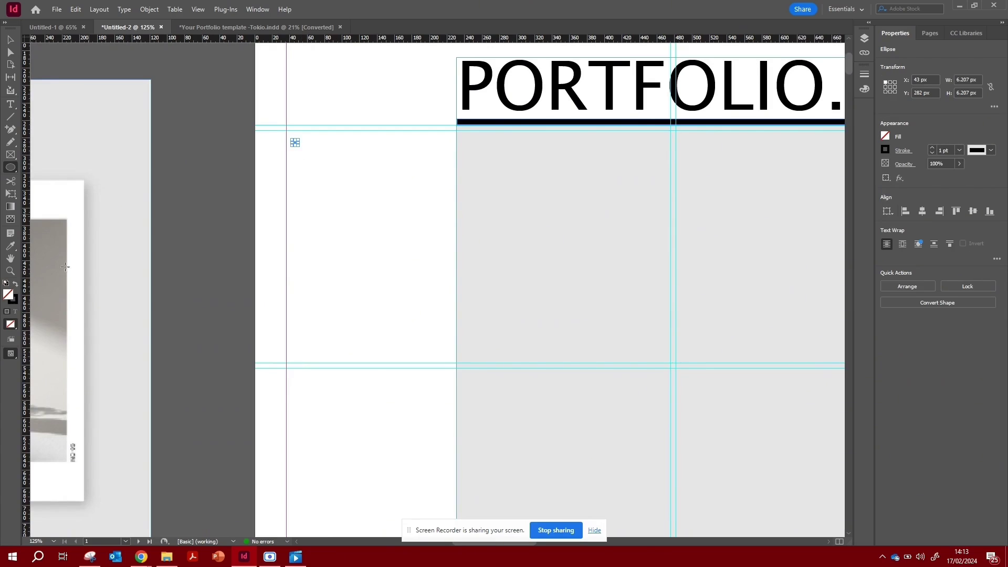
left_click(16, 284)
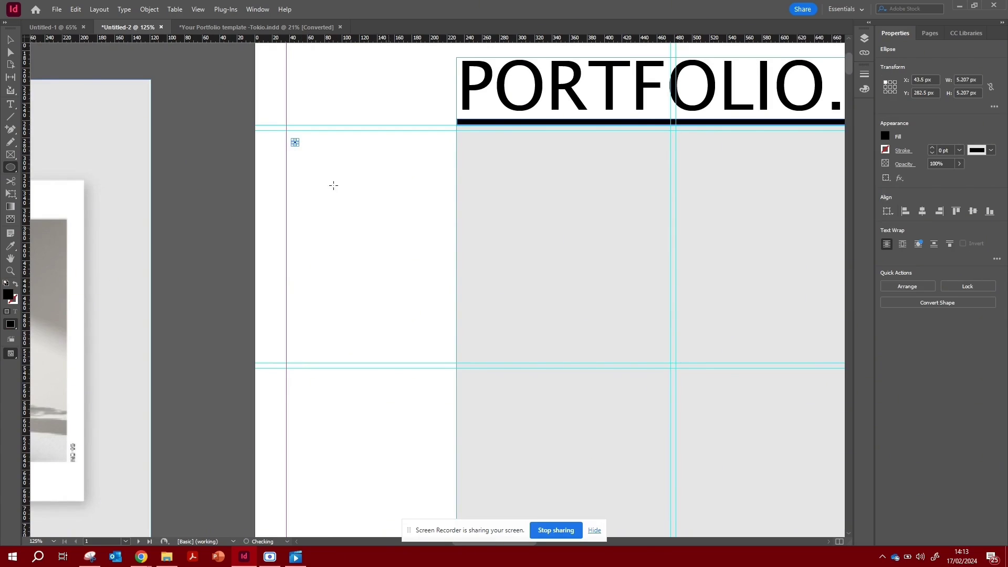
key("v")
left_click(311, 142)
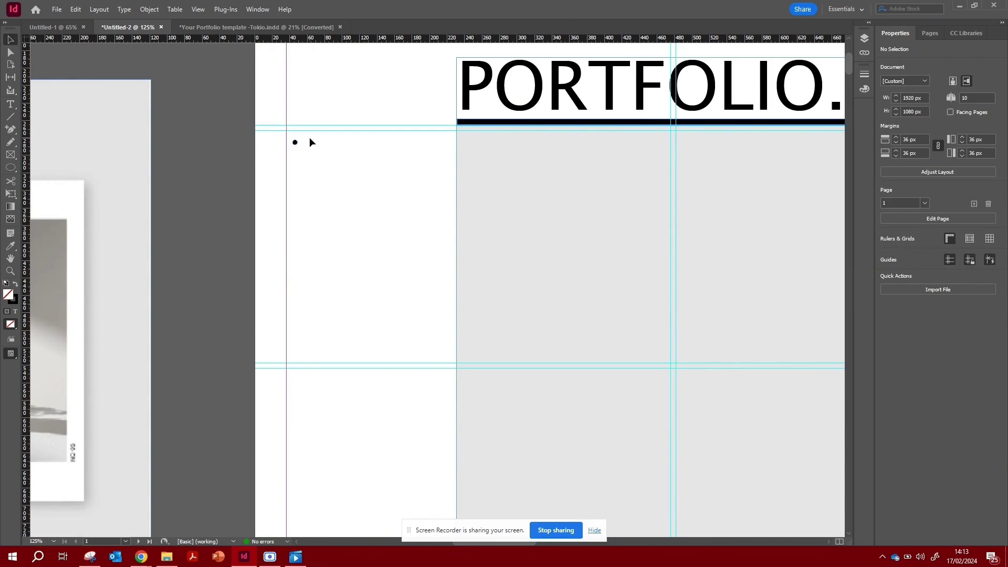
- Duplicate the dot repeatedly into a level row of 22 dots
key("ctrl+equal")
key("ctrl+equal")
scroll(286, 205, "up", 3)
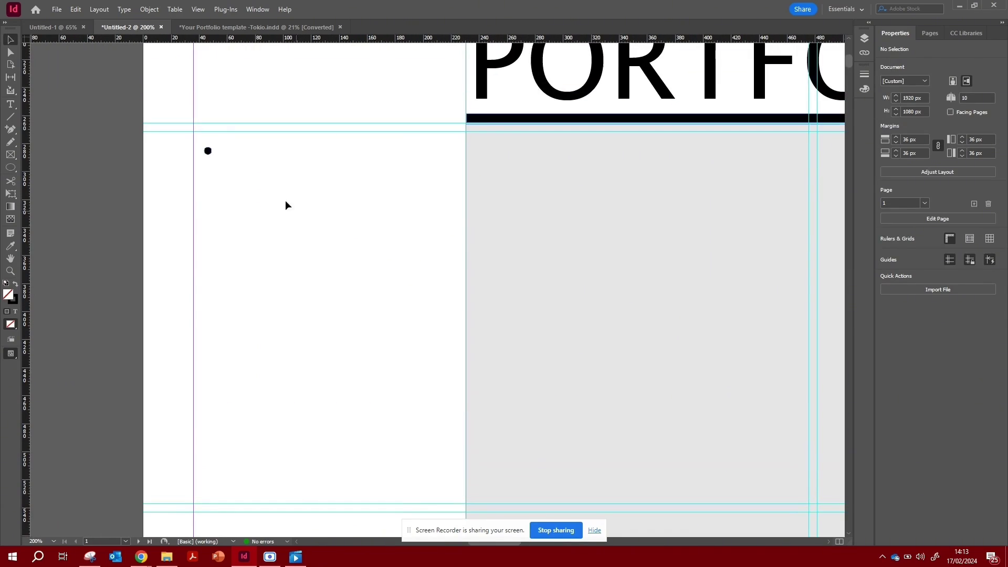
key("ctrl+v")
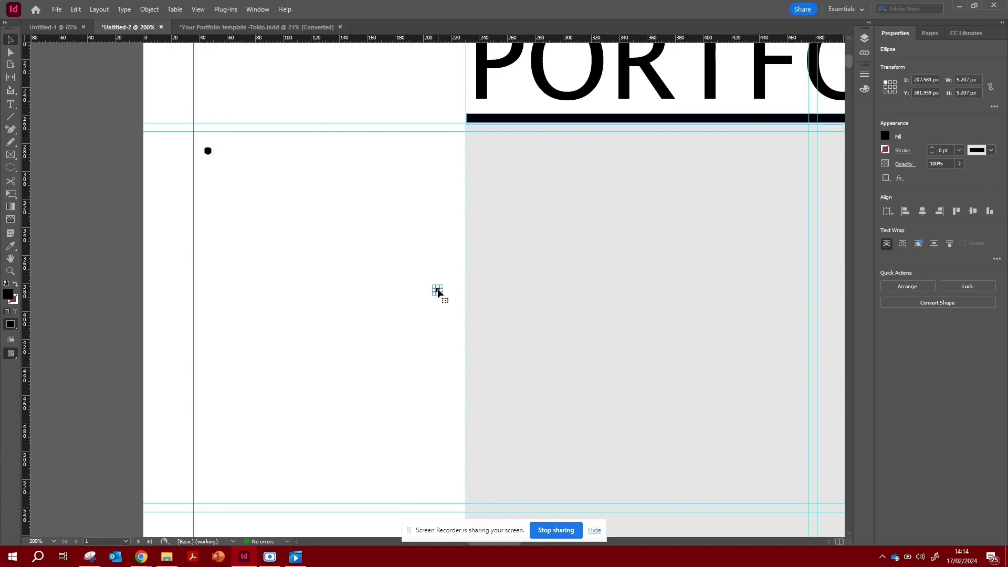
left_click_drag(438, 293, 204, 143)
mouse_move(222, 150)
left_mouse_down()
mouse_move(234, 164)
mouse_move(203, 149)
left_mouse_up()
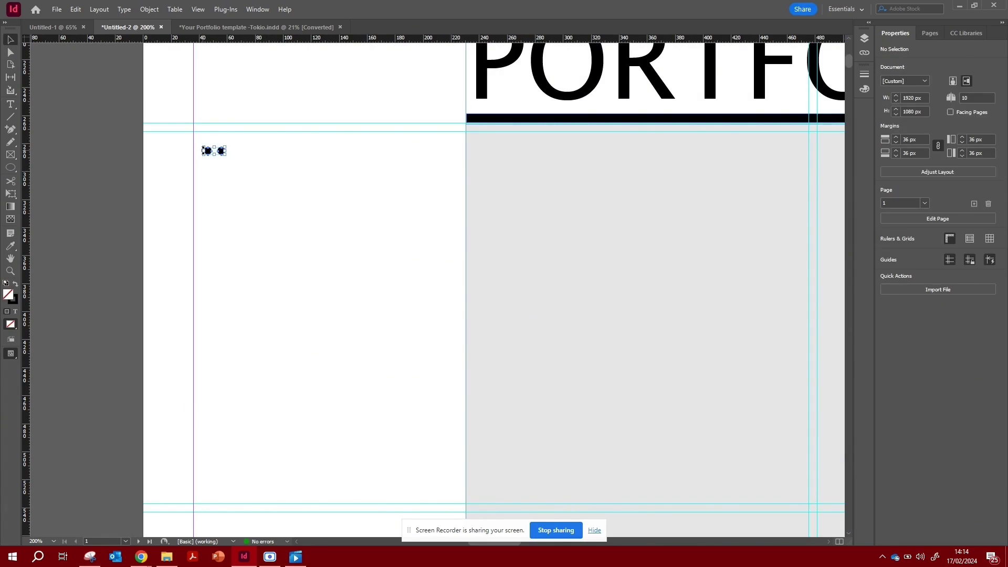
key("ctrl+v")
left_click_drag(438, 290, 256, 153)
left_click(266, 177)
key("ctrl+c")
key("ctrl+v")
left_click_drag(434, 292, 281, 153)
left_click_drag(317, 171, 237, 163)
key("ctrl+c")
key("ctrl+v")
left_click_drag(399, 292, 326, 152)
left_click(417, 162)
left_click_drag(417, 163, 334, 146)
key("ctrl+c")
key("ctrl+v")
left_click_drag(435, 294, 454, 157)
left_click(497, 203)
- Undo all the dots and draw a horizontal line from the page's left edge
key("ctrl+z")
key("ctrl+z")
key("ctrl+z")
key("ctrl+z")
key("ctrl+z")
key("ctrl+z")
key("ctrl+z")
key("ctrl+z")
key("ctrl+z")
key("ctrl+z")
key("ctrl+z")
key("ctrl+z")
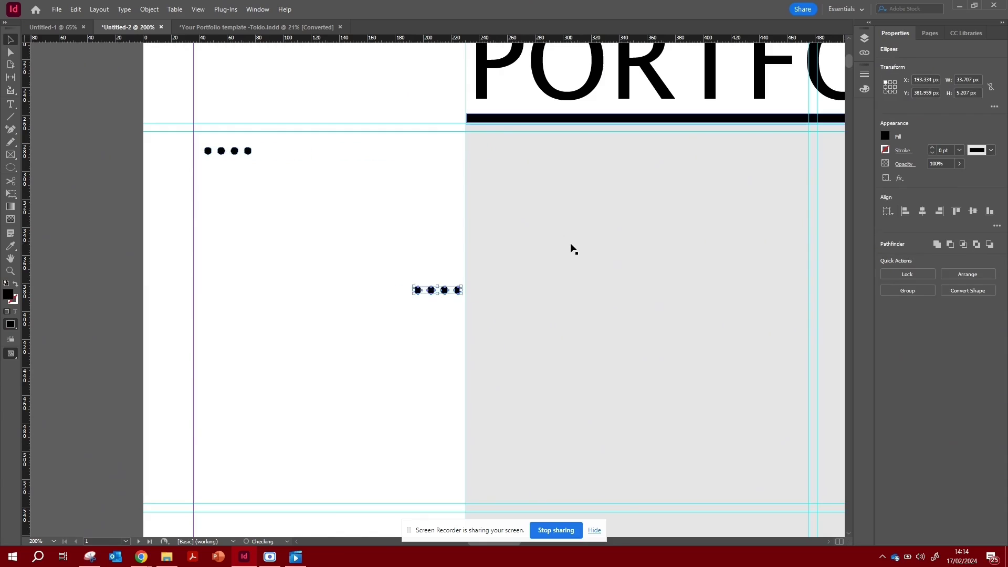
key("ctrl+z")
key("ctrl+z")
key("ctrl+z")
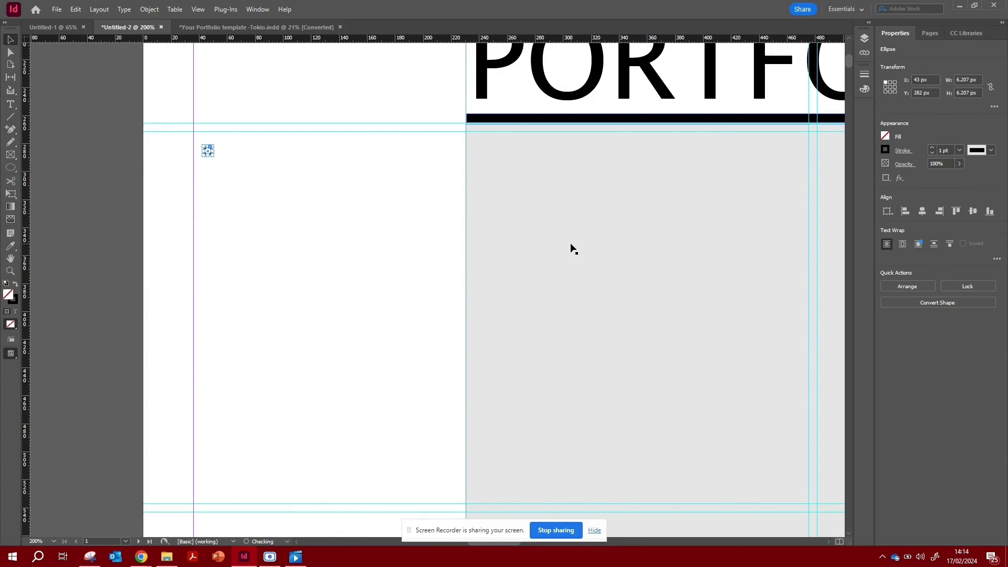
left_click(13, 120)
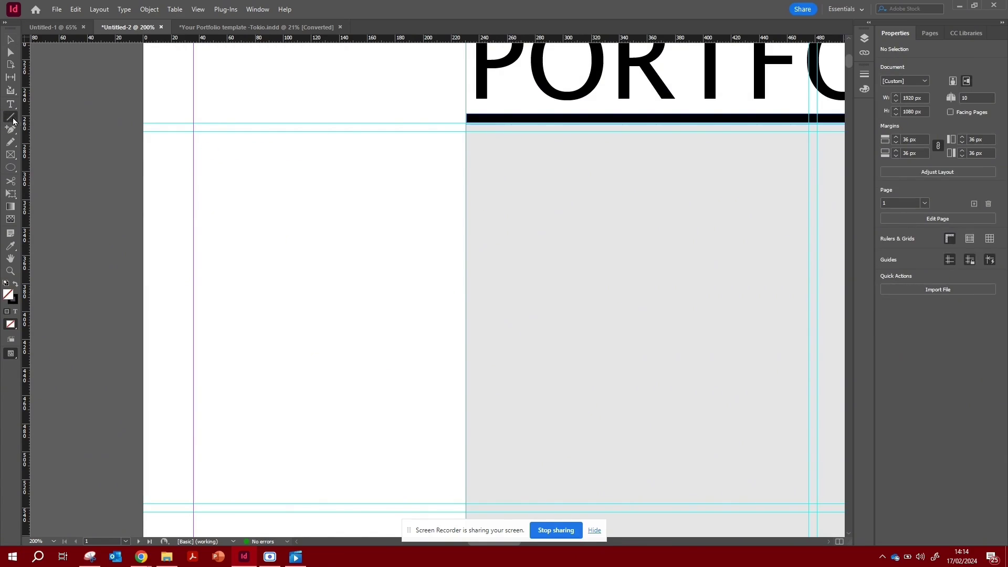
left_click_drag(143, 142, 466, 142)
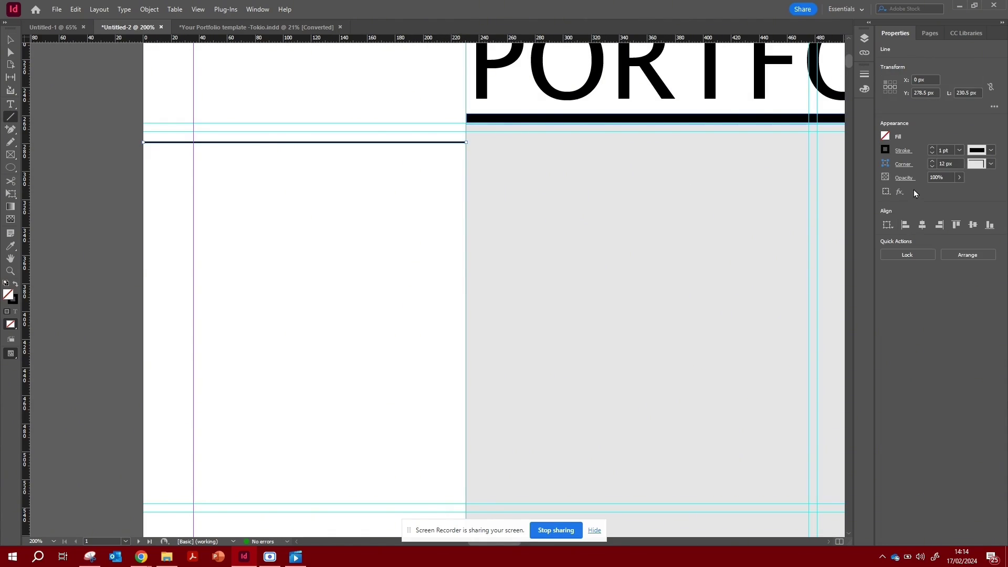
- Make the line a 2 pt dotted stroke and raise it level with the heading's underline
left_click(990, 151)
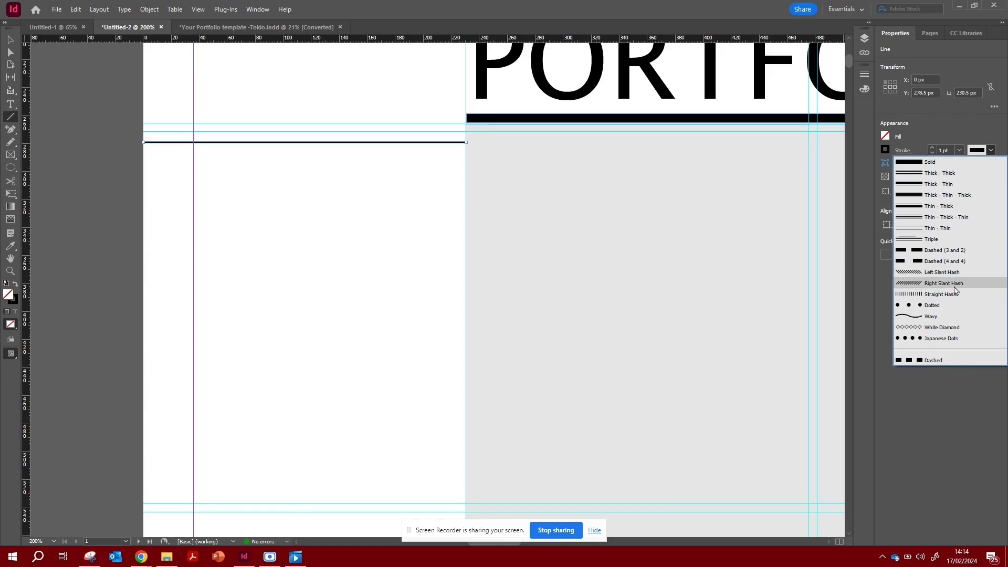
left_click(949, 307)
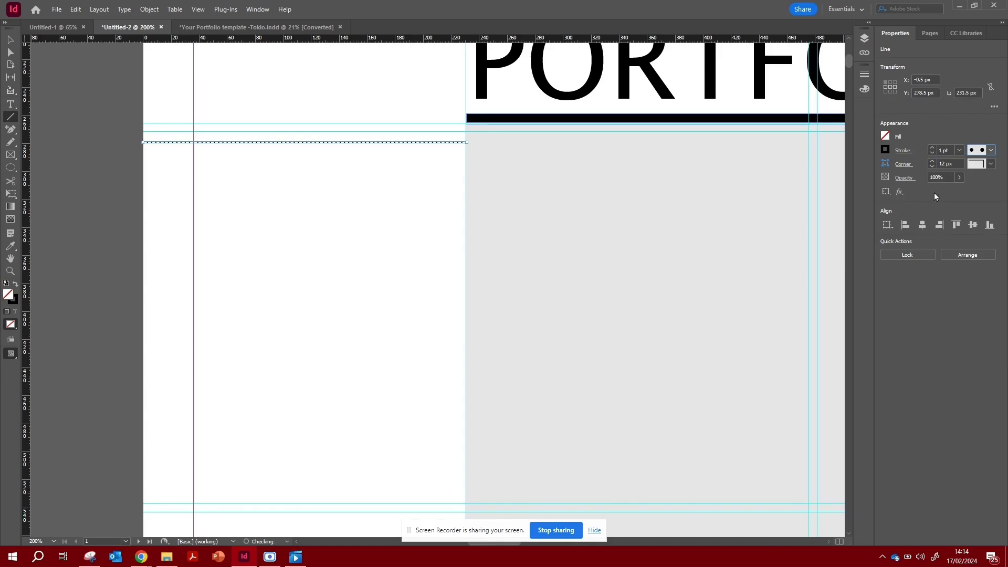
left_click(933, 149)
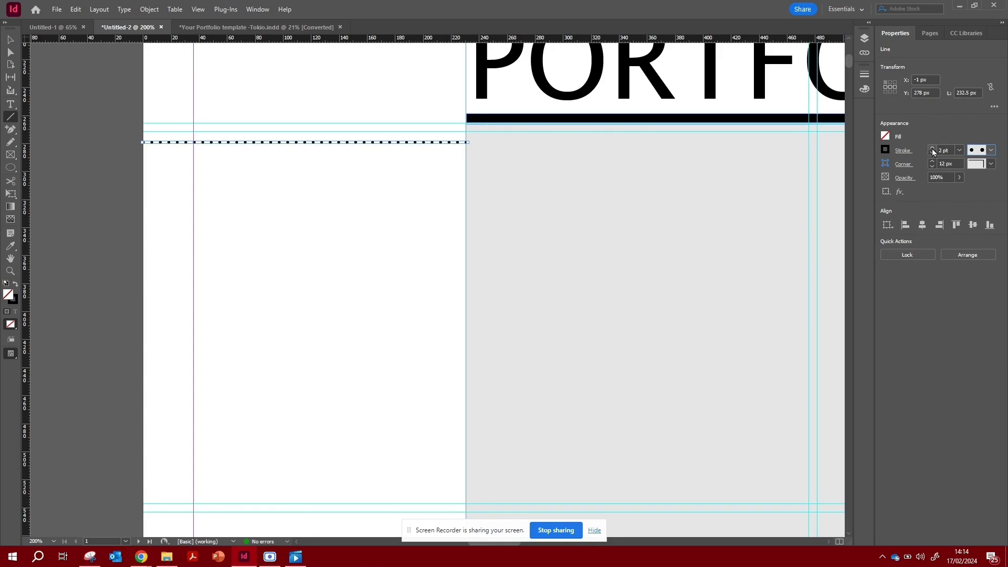
key("v")
left_click_drag(363, 144, 362, 126)
key("ctrl+shift+a")
left_click(393, 124)
key("ctrl+c")
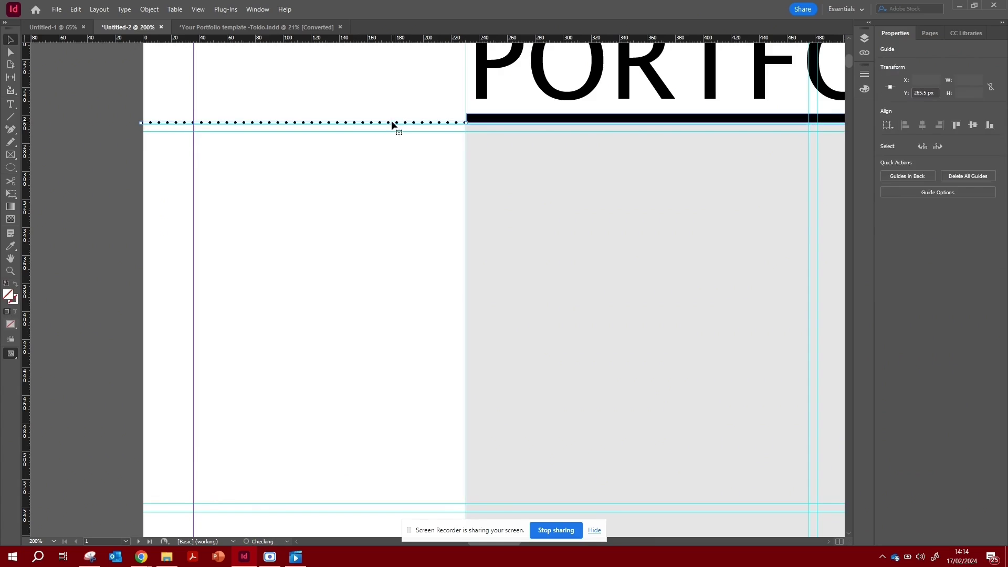
- Stack copies of the dotted line down the page to build the dot grid panel
key("ctrl+v")
left_click_drag(446, 124, 455, 151)
key("ctrl+equal")
key("ctrl+equal")
key("ctrl+equal")
key("ctrl+equal")
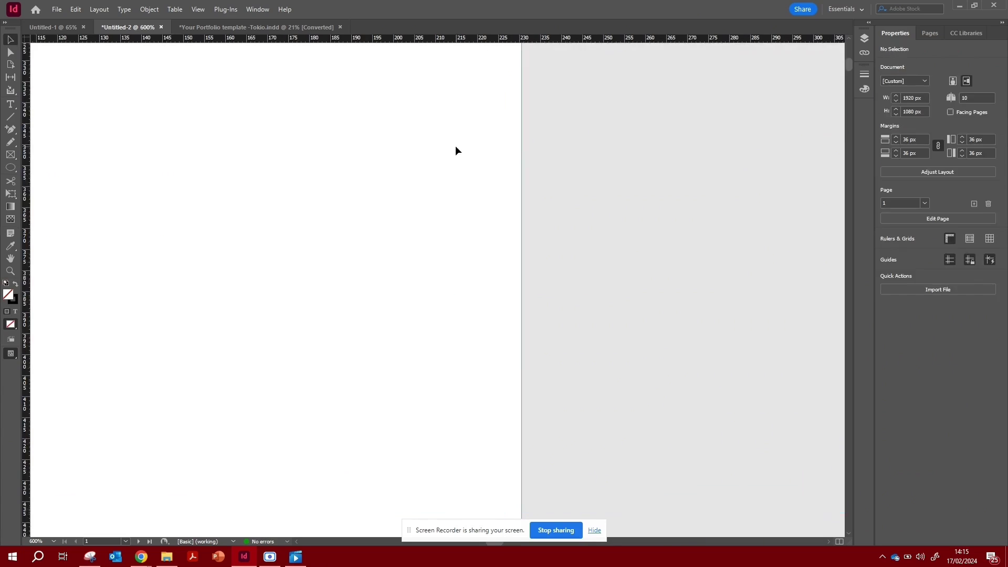
left_click_drag(203, 152, 337, 231)
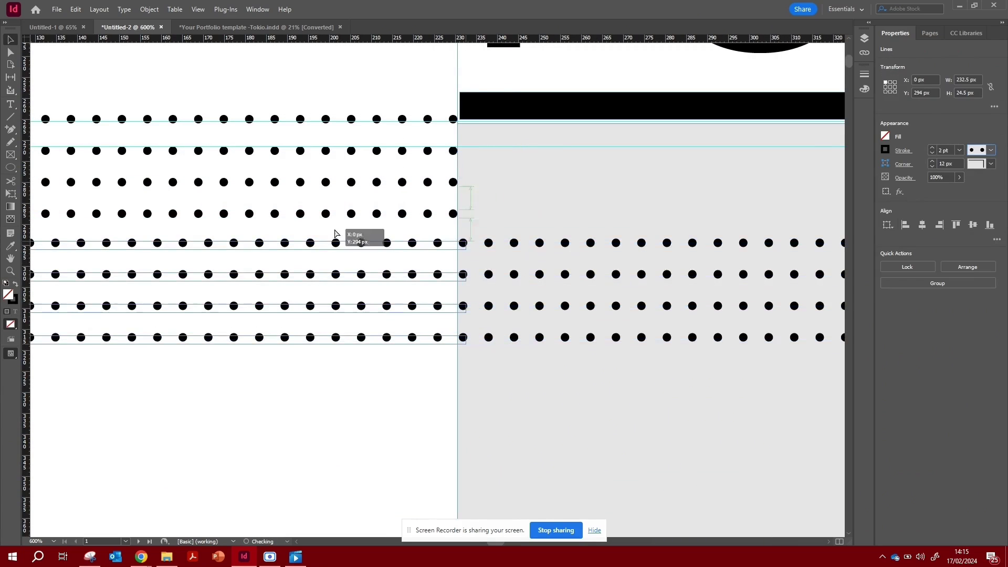
key("ctrl+minus")
key("ctrl+minus")
left_click_drag(410, 389, 427, 230)
key("ctrl+equal")
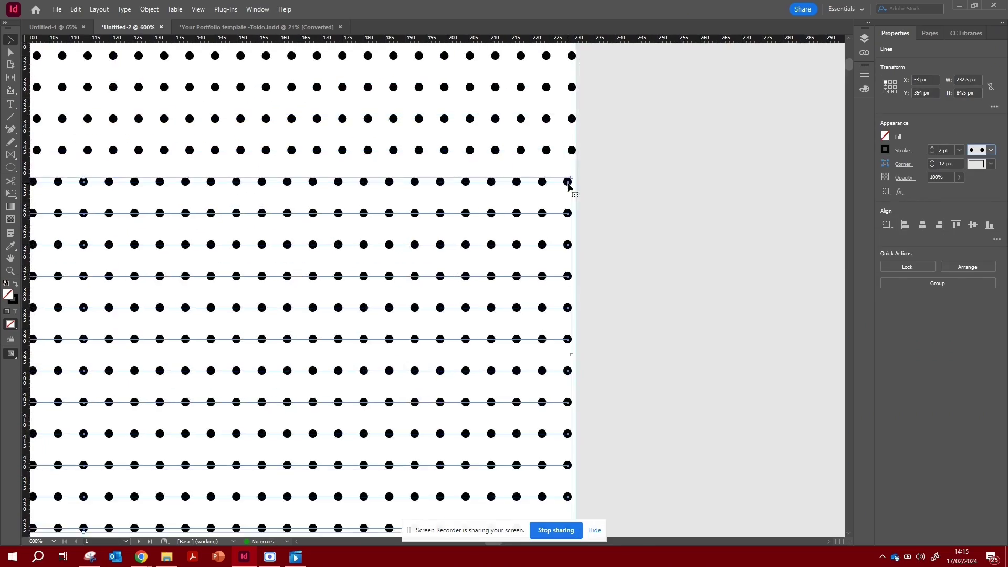
left_click_drag(570, 189, 583, 311)
scroll(786, 275, "down", 8)
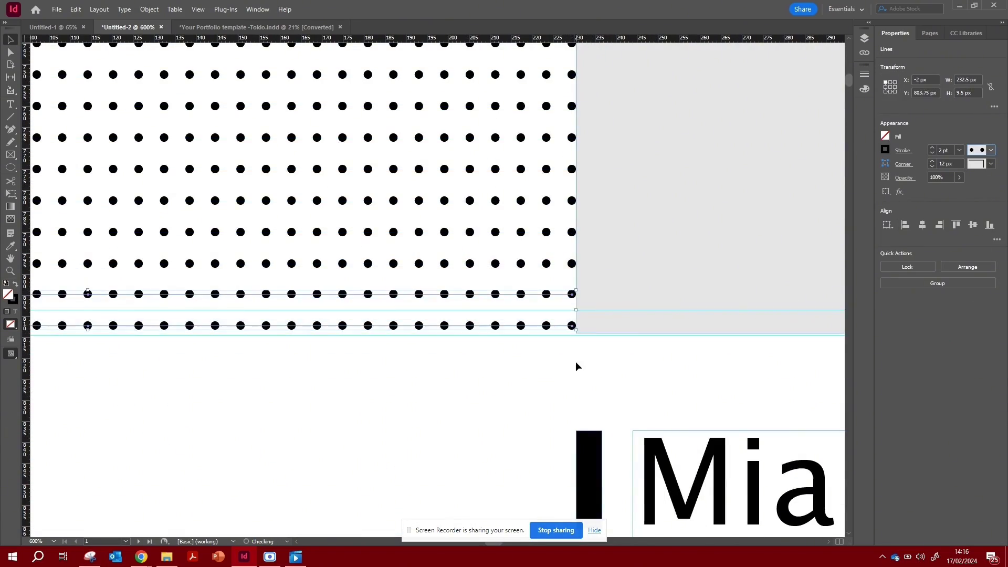
left_click(579, 363)
- Preview the page and nudge the PORTFOLIO heading and underline upward
key("ctrl+minus")
key("ctrl+minus")
key("ctrl+minus")
key("ctrl+minus")
key("ctrl+minus")
key("ctrl+minus")
key("ctrl+minus")
key("ctrl+minus")
key("w")
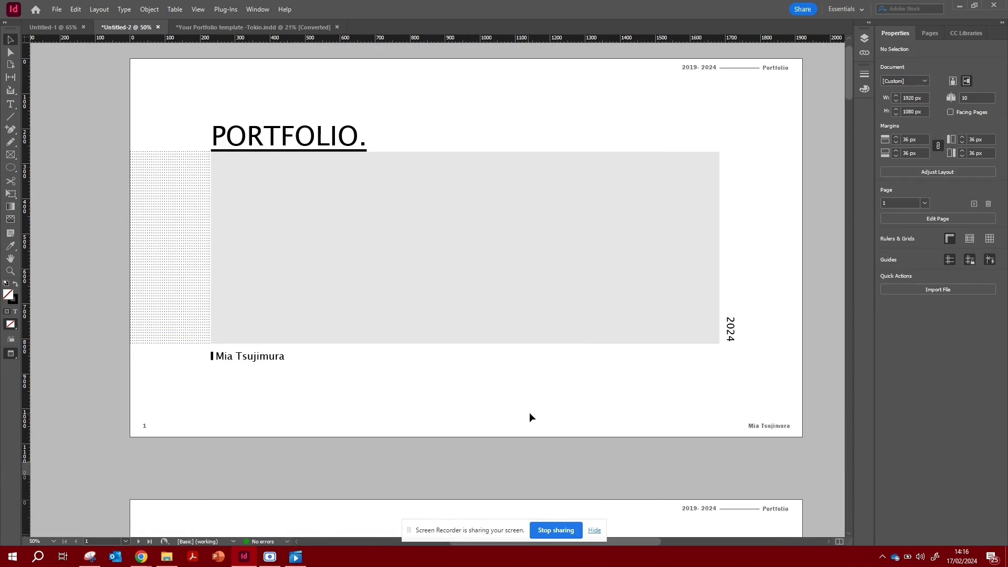
left_click(171, 132)
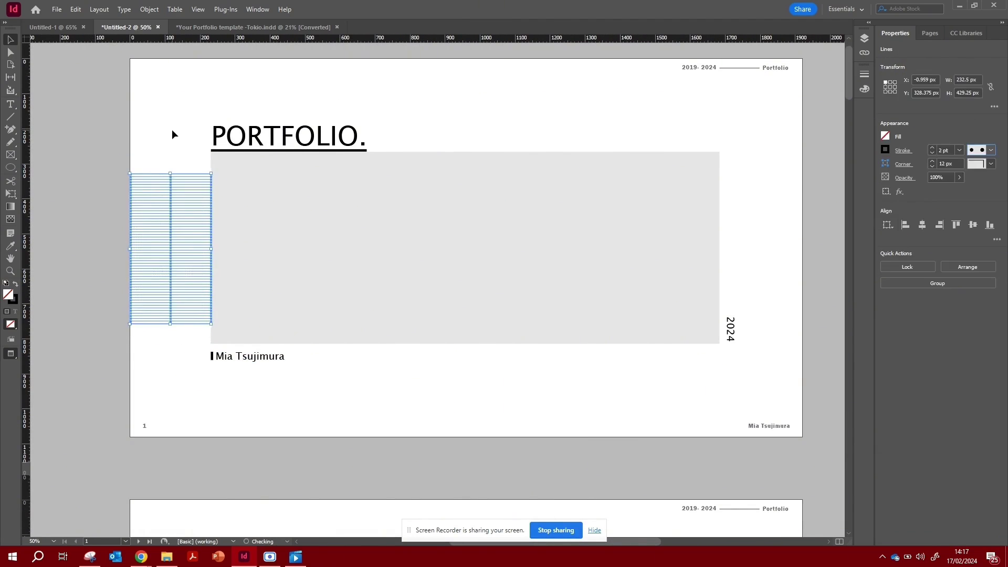
left_click(95, 215)
left_click_drag(418, 117, 345, 155)
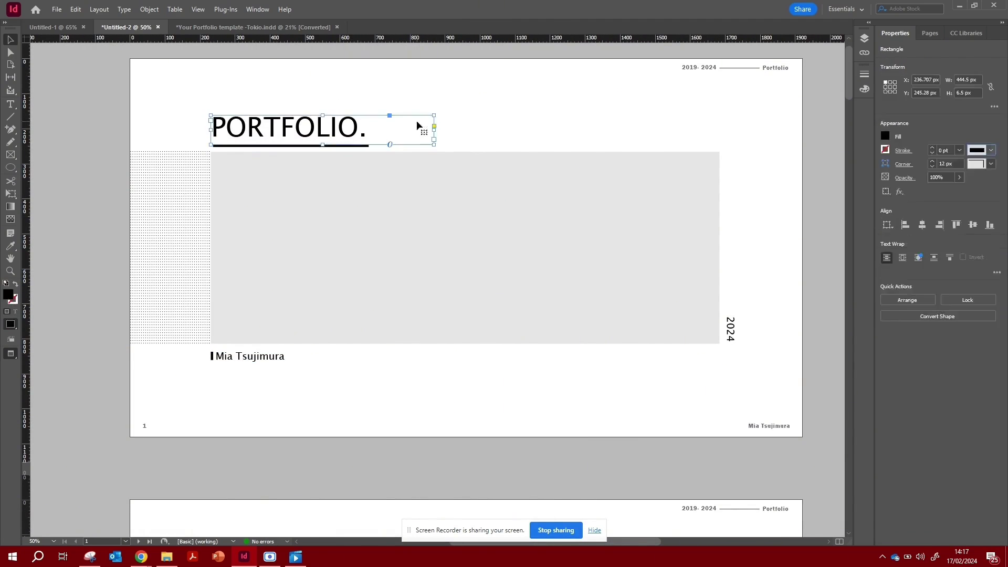
left_click(607, 411)
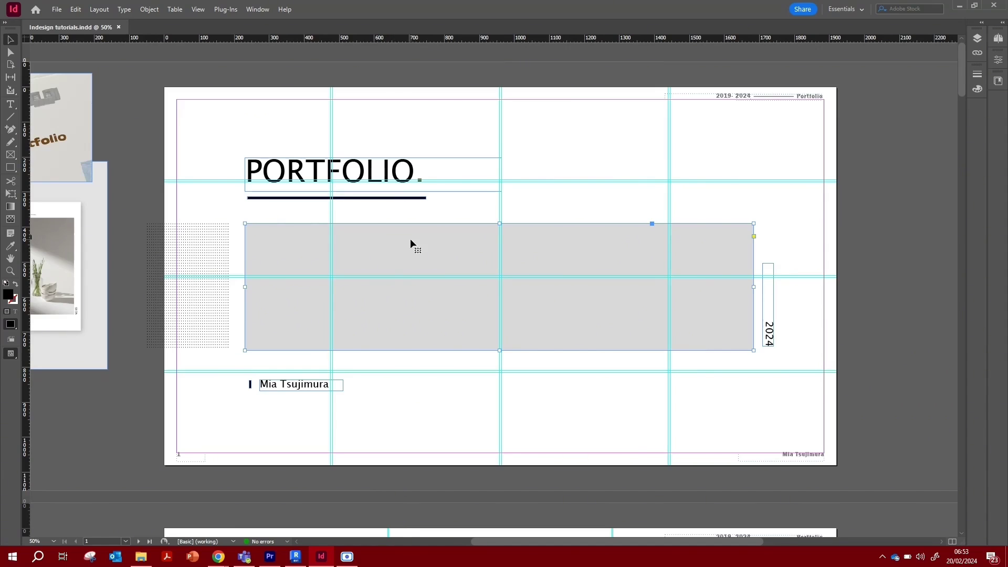
- Place the pink floor-plan JPG into the selected grey frame via File > Place
left_click(56, 9)
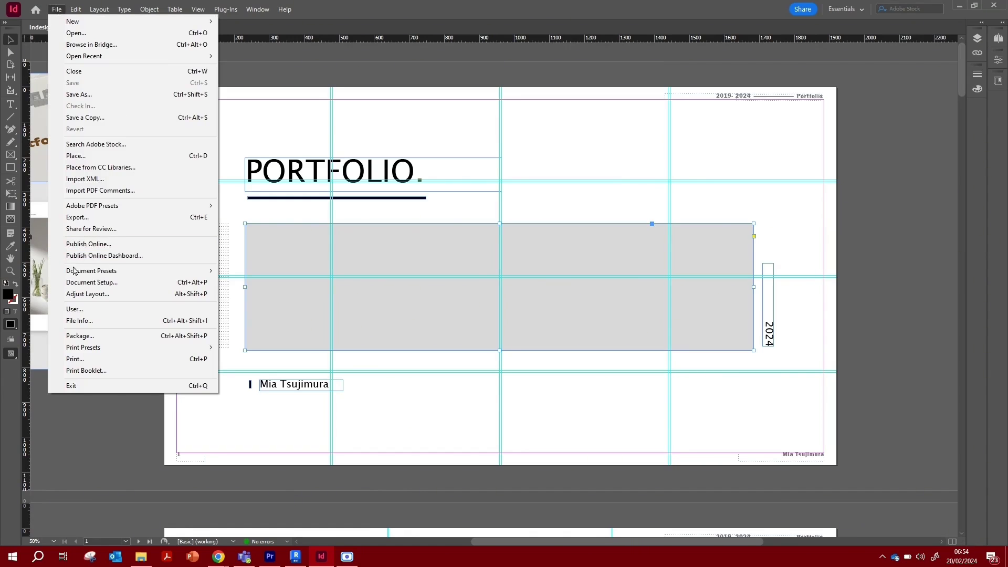
left_click(80, 158)
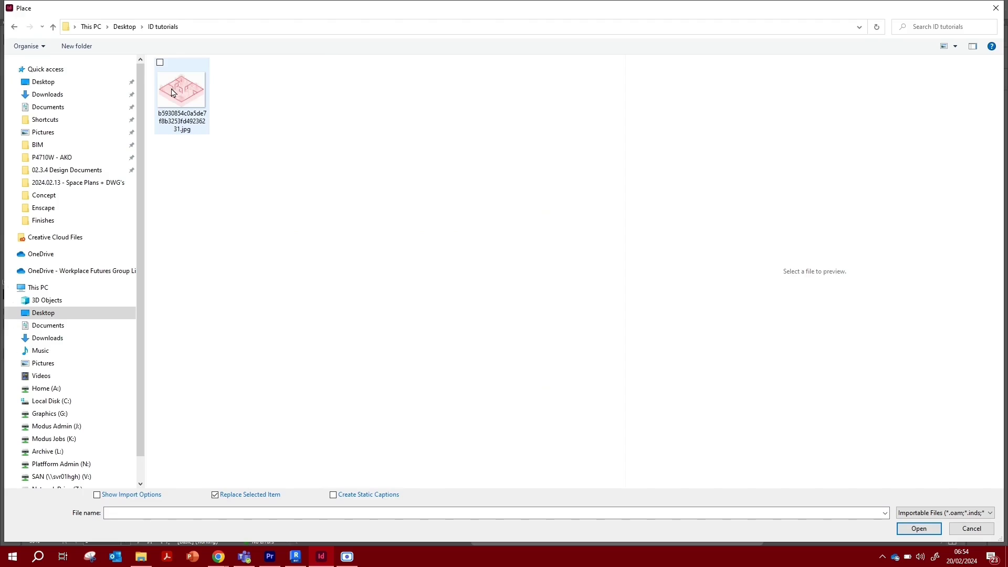
left_click(196, 92)
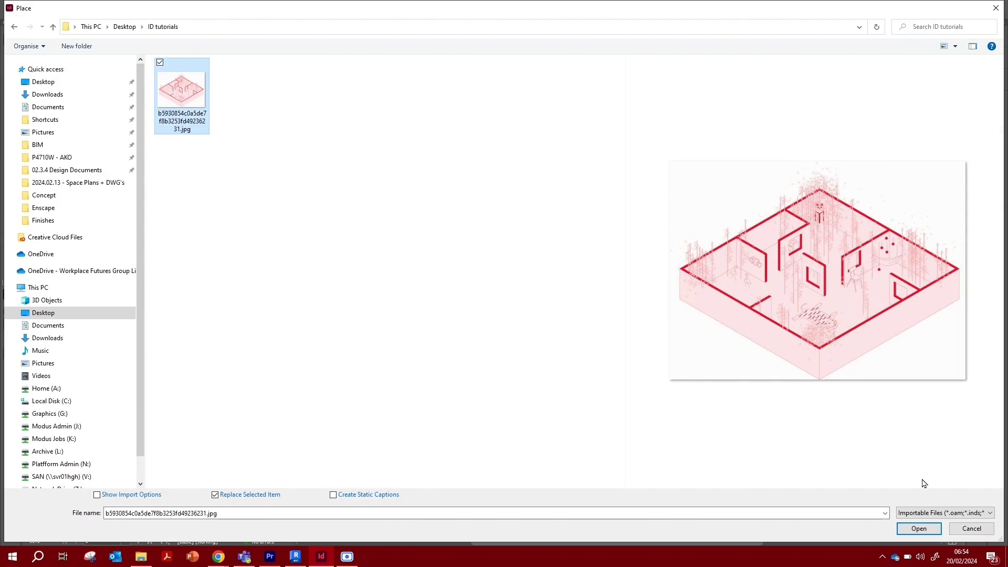
left_click(923, 533)
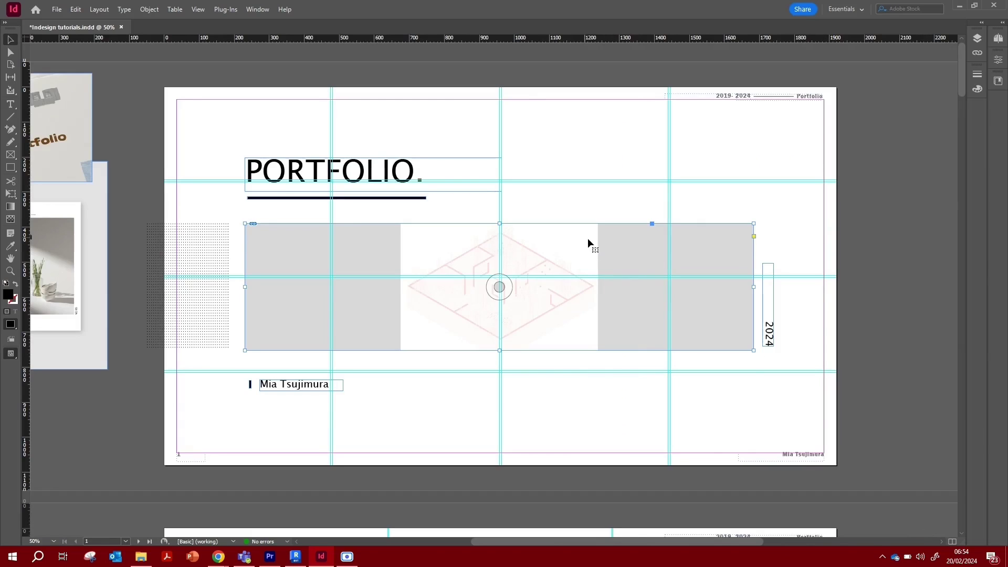
- Set the floor-plan image frame's Transparency opacity to 100%
right_click(554, 269)
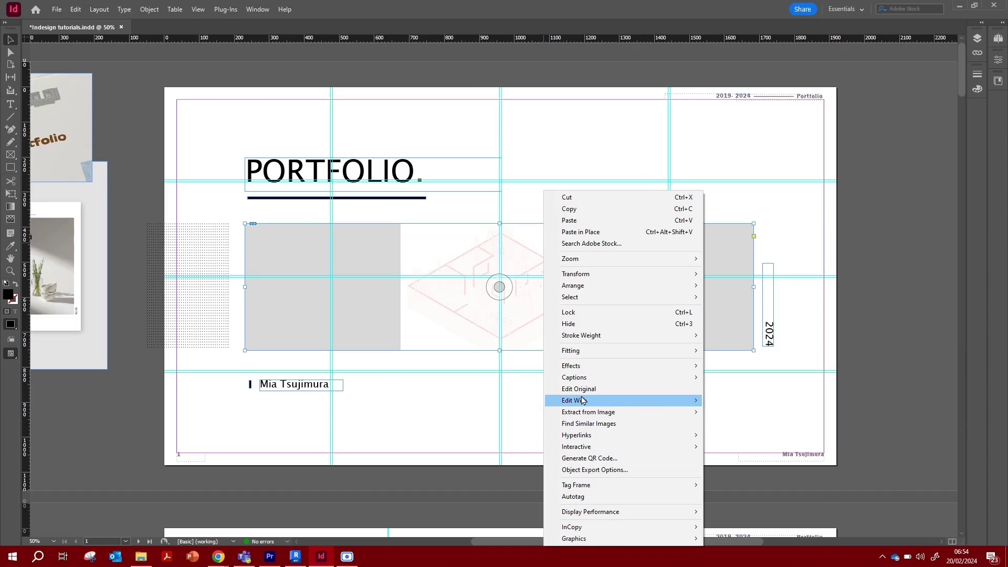
left_click(713, 363)
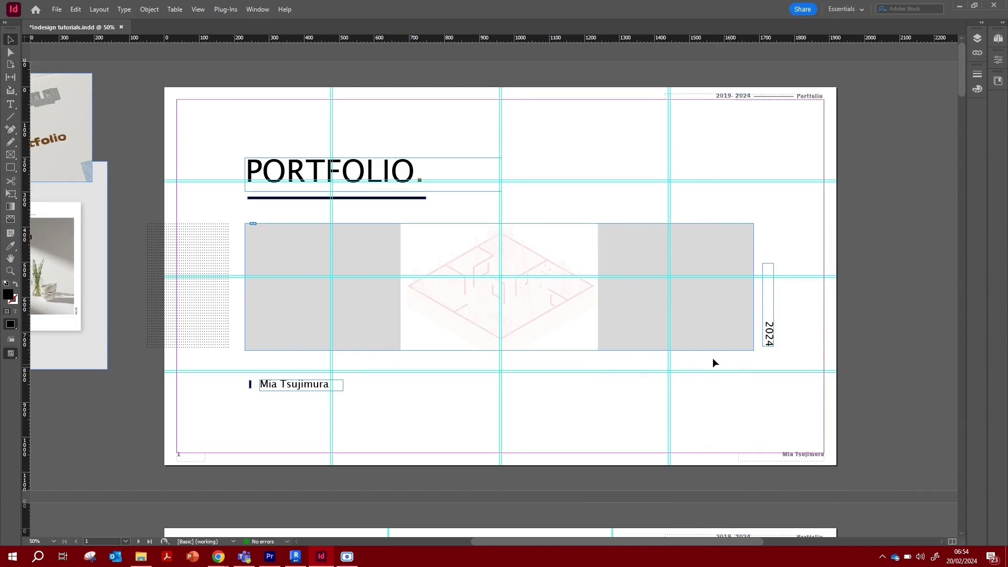
right_click(565, 327)
left_click(541, 309)
right_click(557, 311)
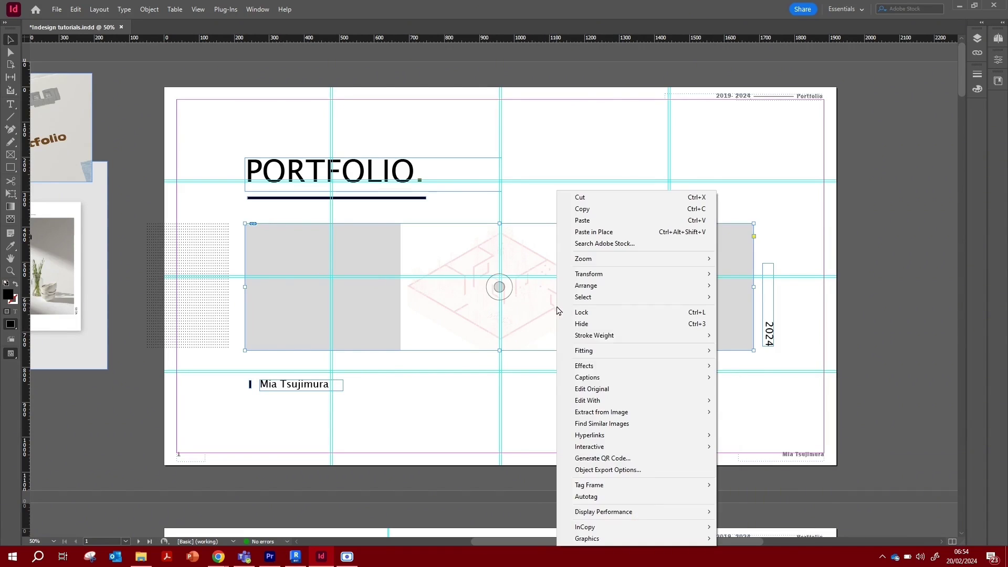
mouse_move(582, 366)
left_click(752, 367)
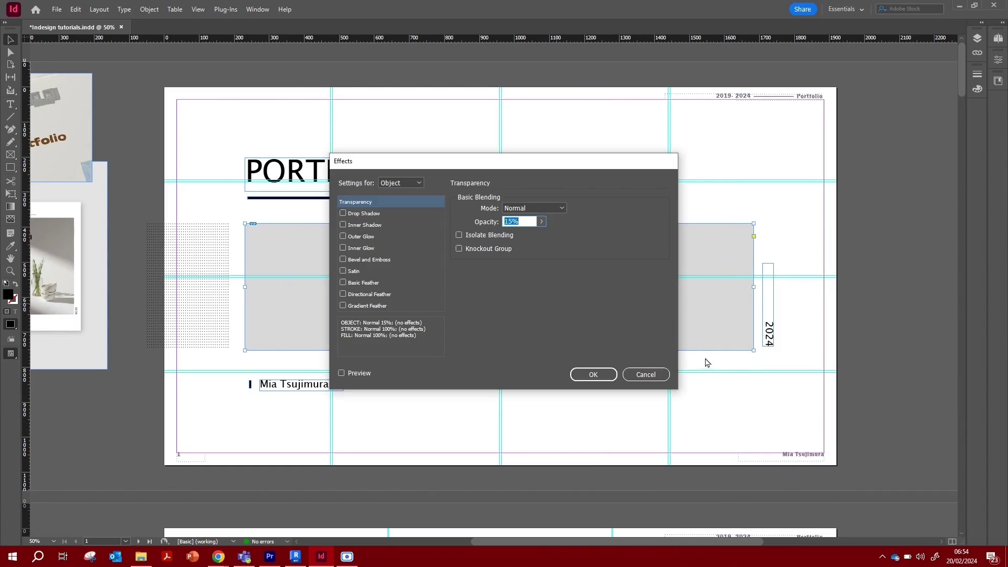
type("100")
key("Return")
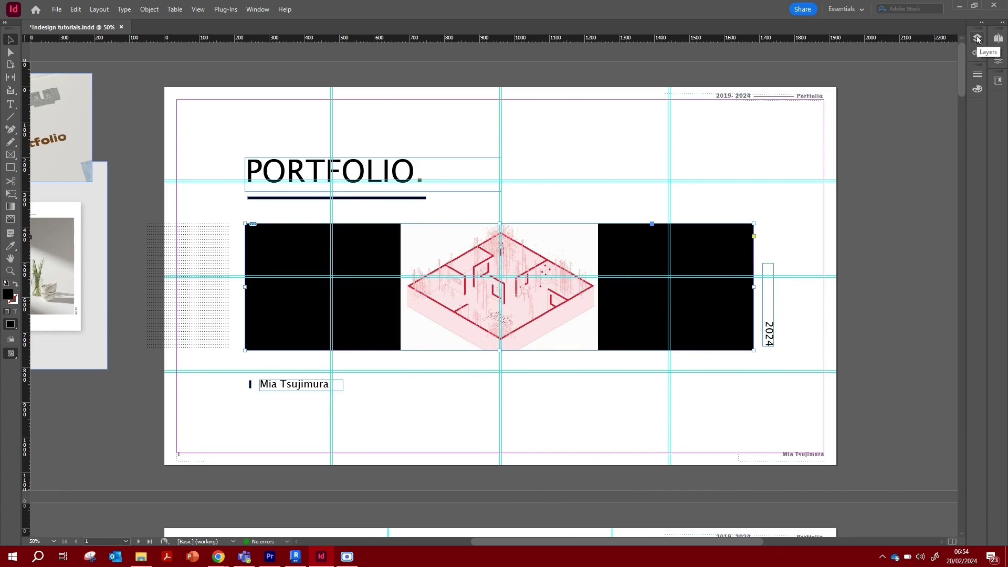
- Fill the frame proportionally with the floor plan, then enlarge and shift it to show the walls
left_click(999, 61)
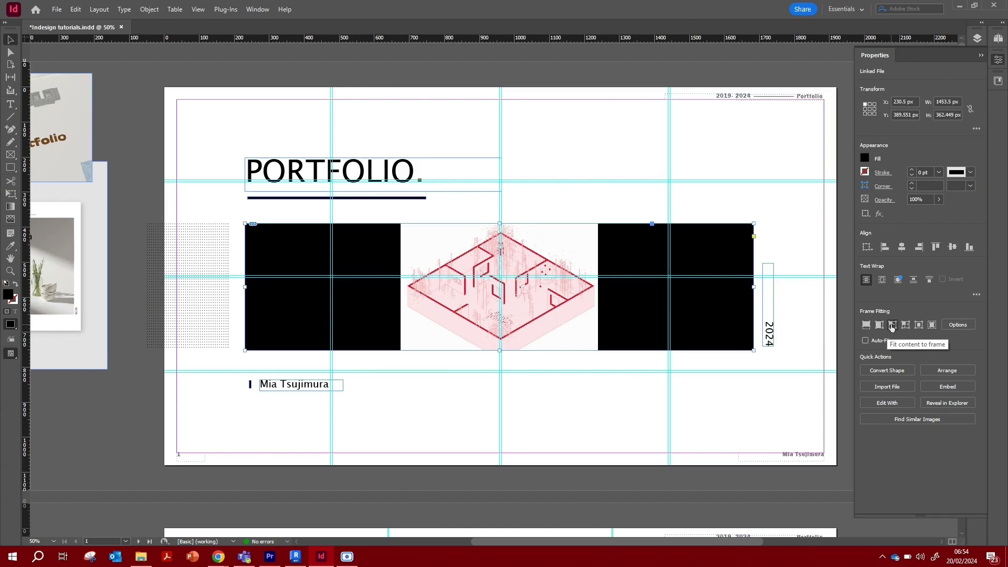
left_click(866, 326)
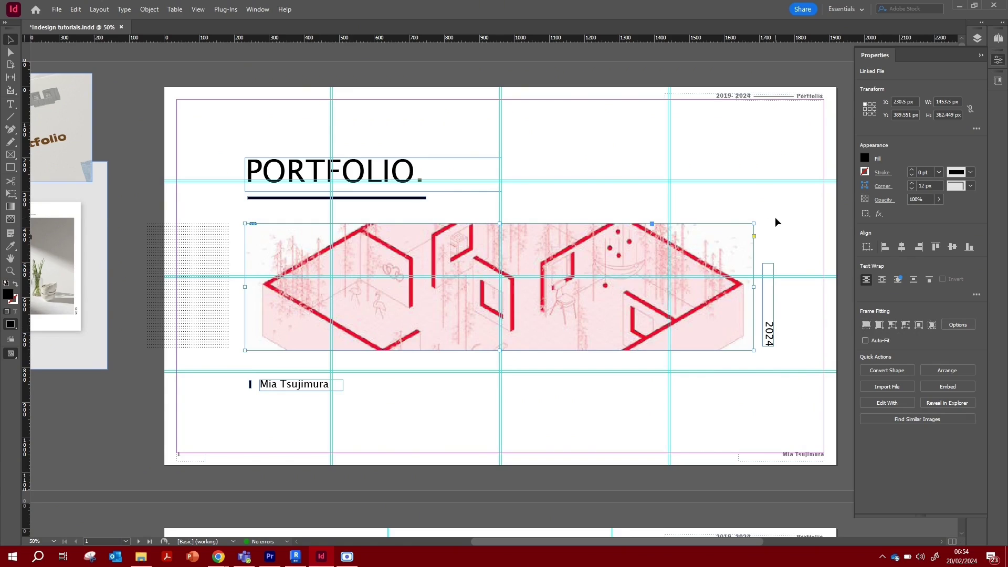
double_click(599, 264)
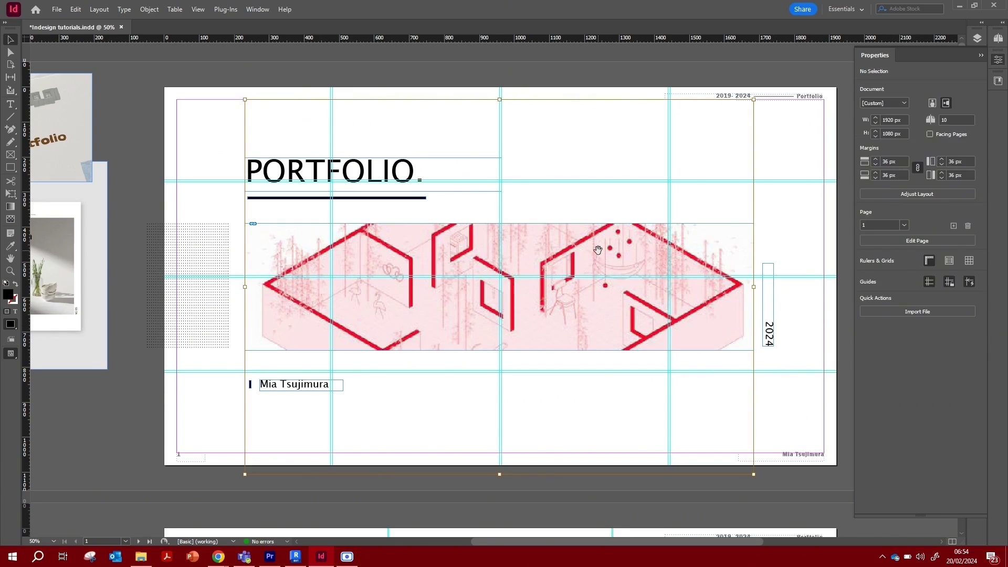
mouse_move(596, 258)
left_mouse_down()
mouse_move(598, 316)
mouse_move(607, 292)
mouse_move(599, 308)
mouse_move(590, 247)
mouse_move(594, 289)
mouse_move(590, 264)
left_mouse_up()
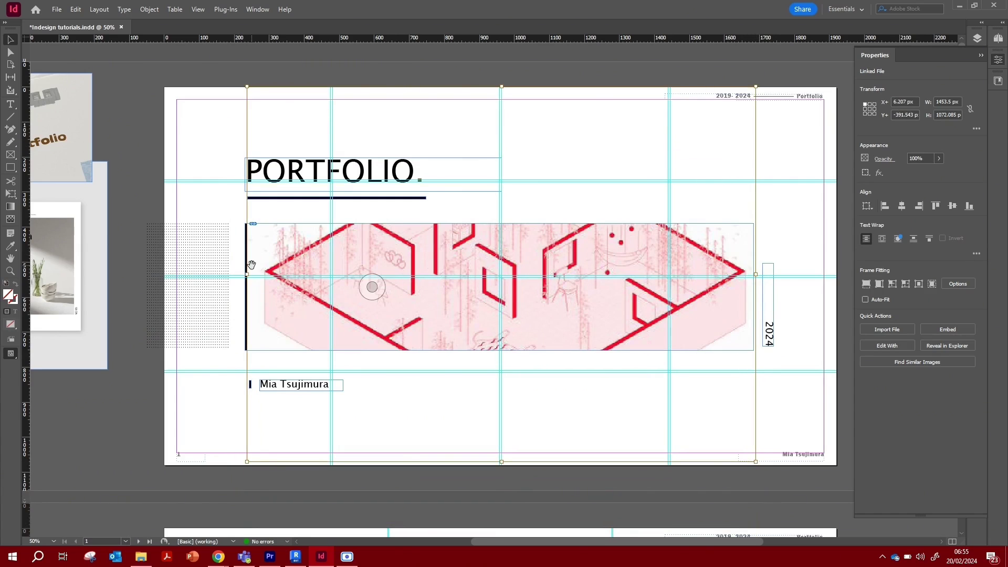
left_click_drag(246, 275, 199, 276)
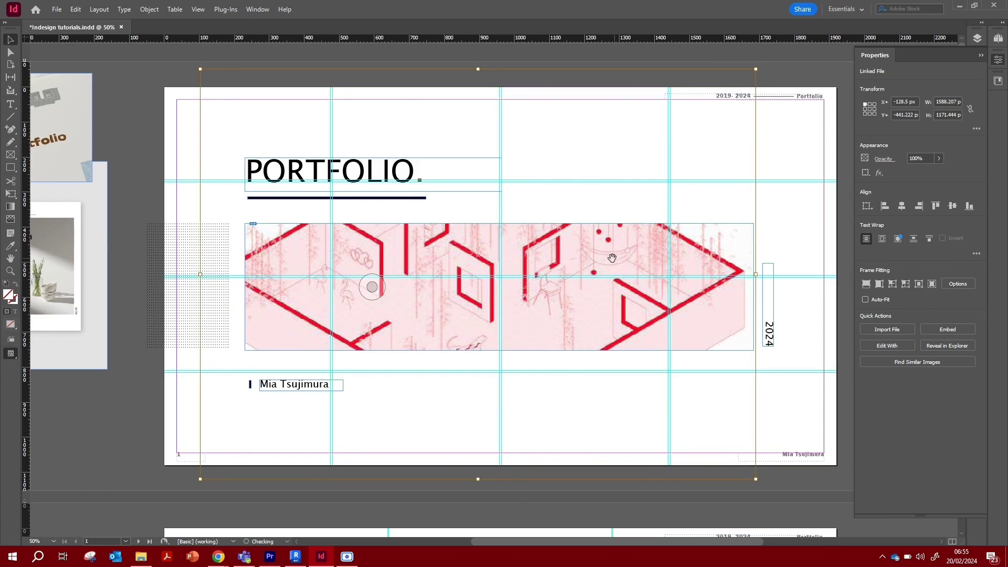
left_click_drag(573, 276, 589, 277)
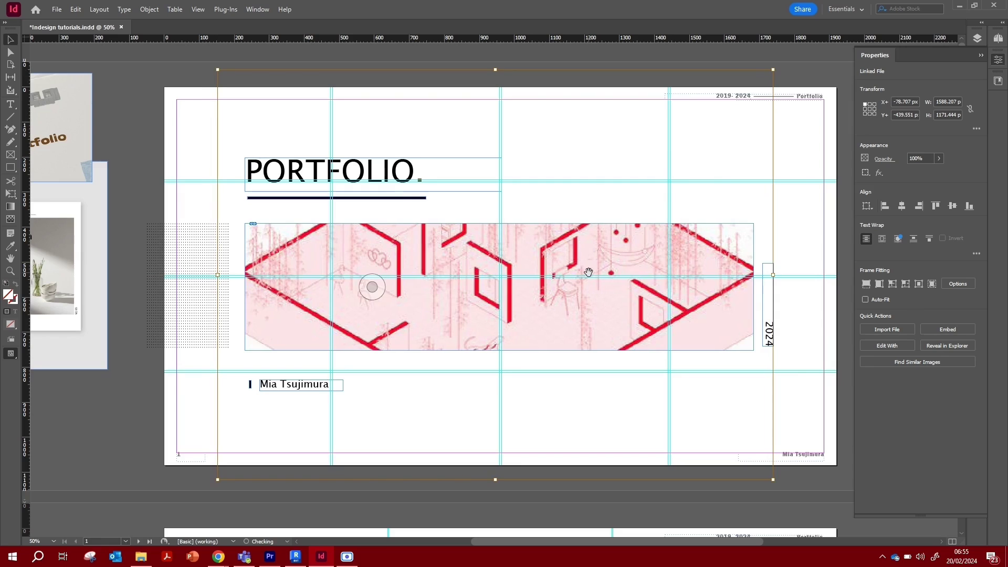
left_click(806, 232)
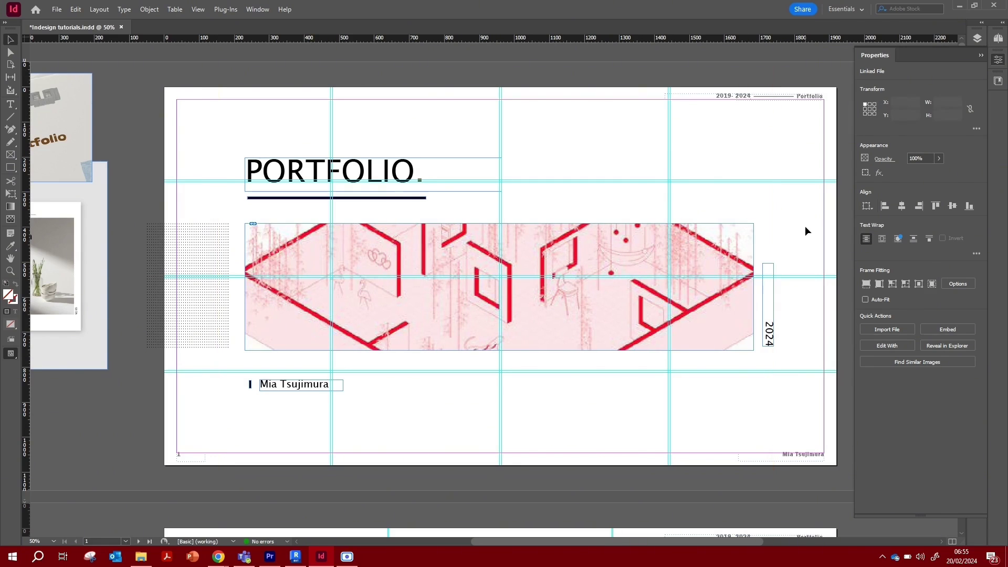
- Switch the floor-plan image's display performance to High Quality
right_click(534, 262)
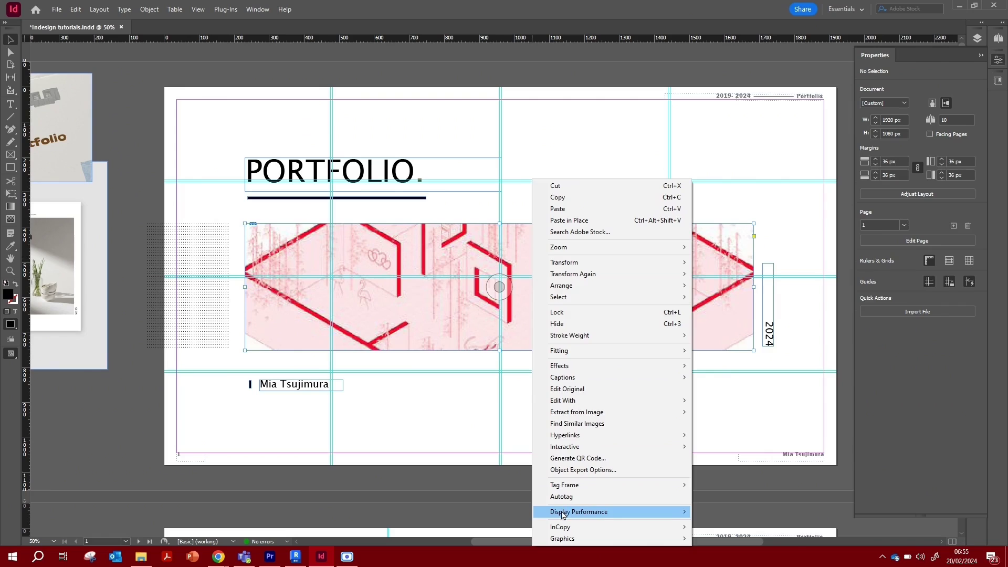
mouse_move(563, 515)
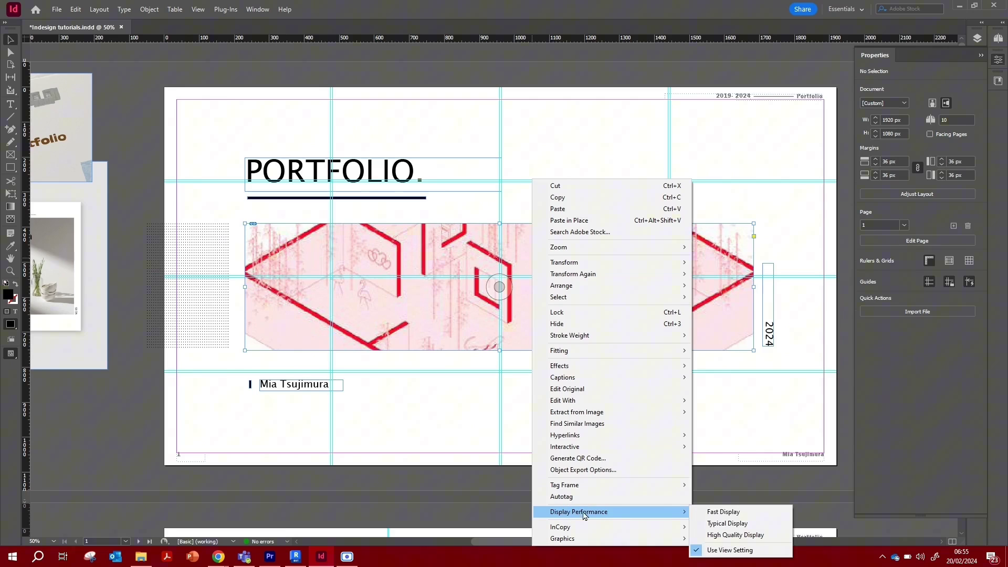
left_click(718, 536)
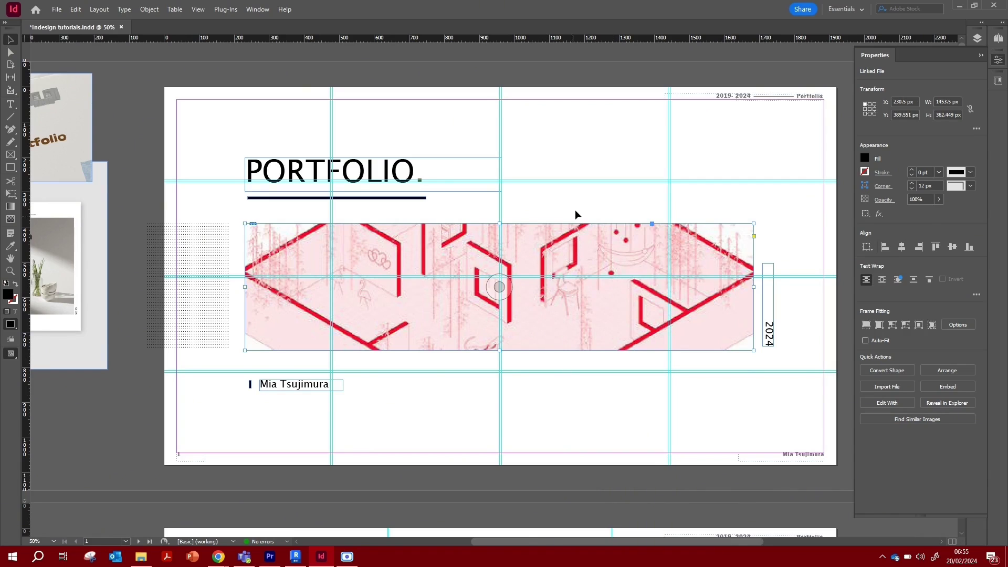
- Narrow the image frame from both sides and move the vertical 2024 beside it
left_click_drag(244, 287, 332, 286)
left_click_drag(754, 287, 668, 287)
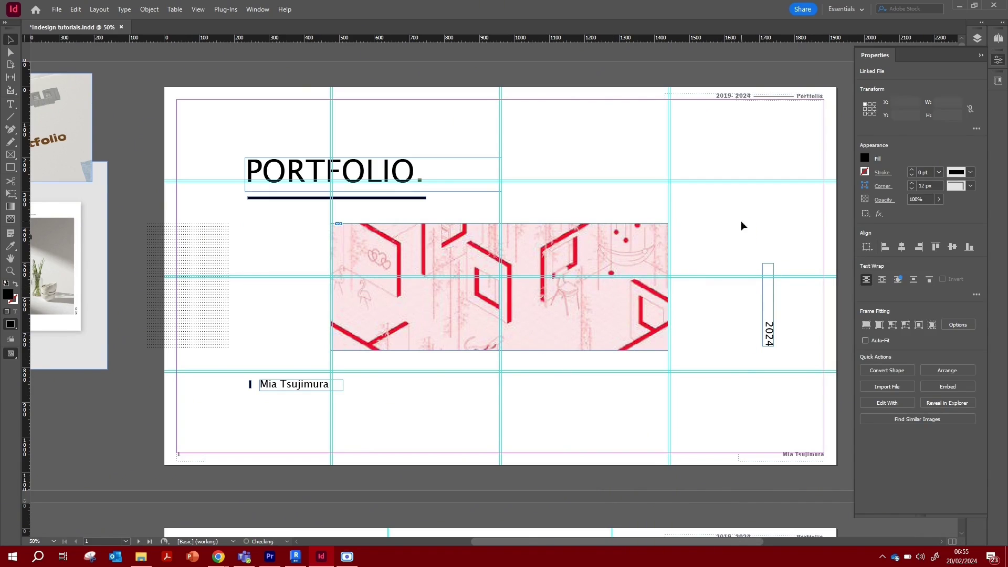
left_click_drag(768, 328, 676, 331)
- Refit and enlarge the floor plan in the narrowed frame, then view the page in Preview mode
left_click(866, 283)
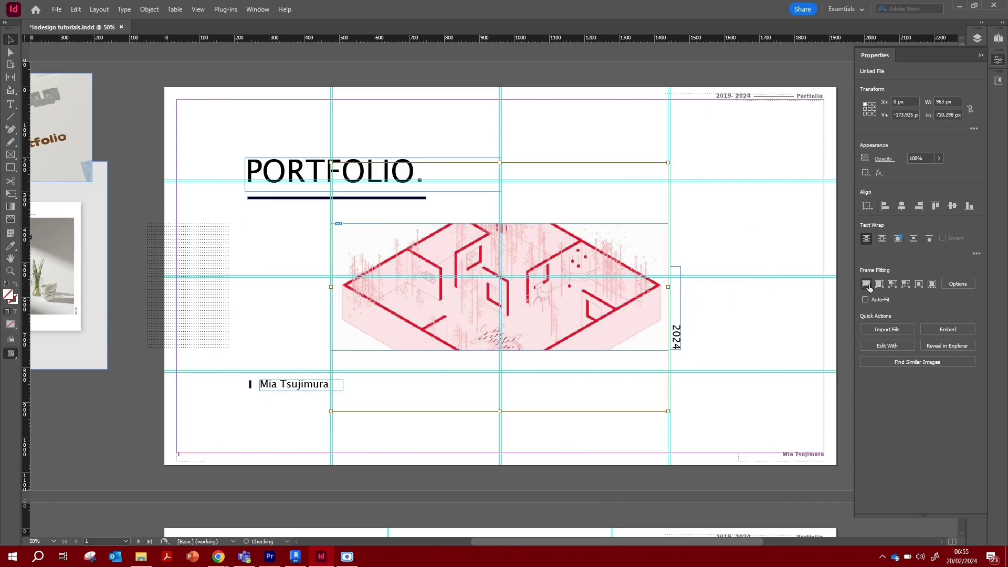
left_click_drag(668, 162, 708, 101)
left_click_drag(330, 412, 264, 429)
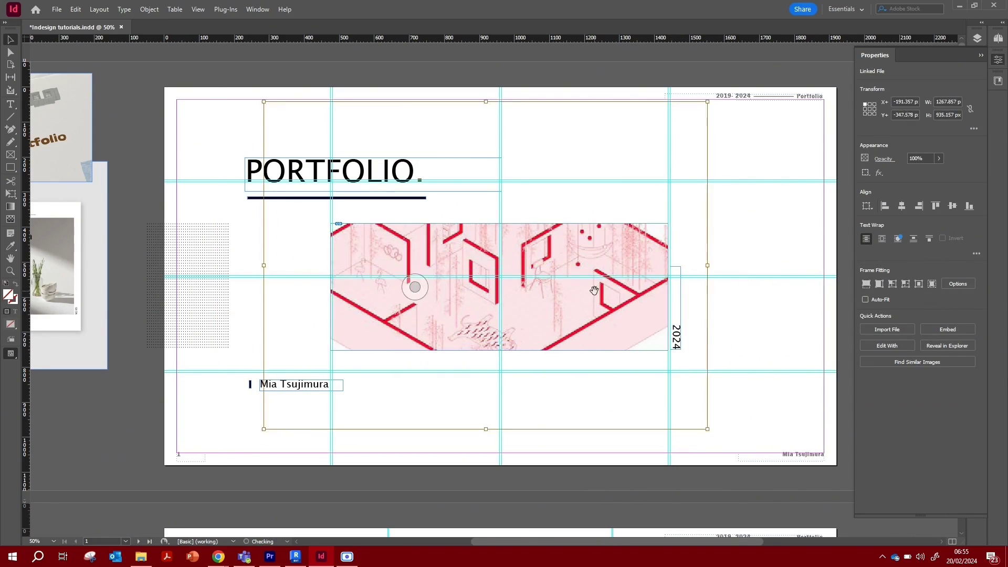
left_click(742, 322)
left_click(11, 354)
left_click(51, 386)
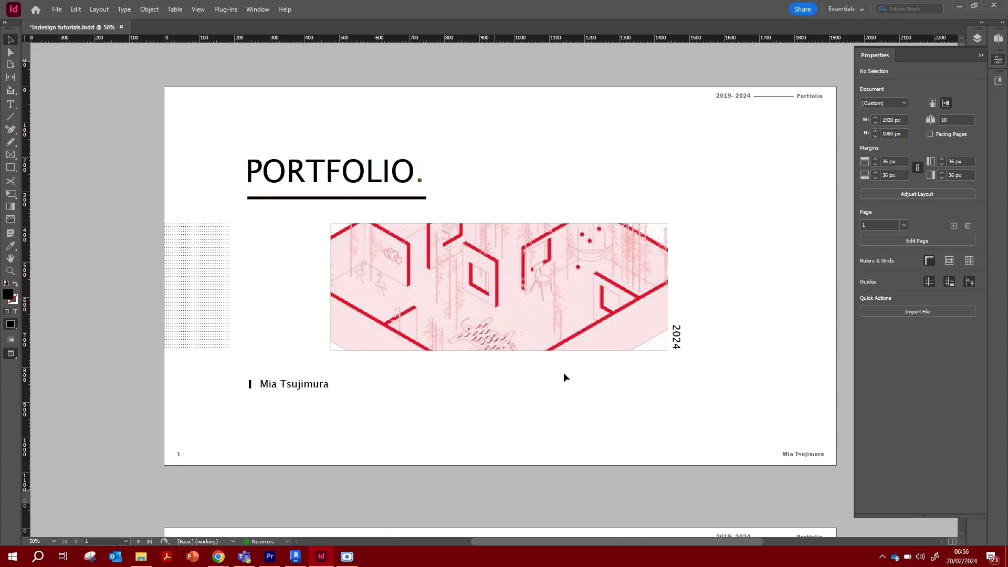